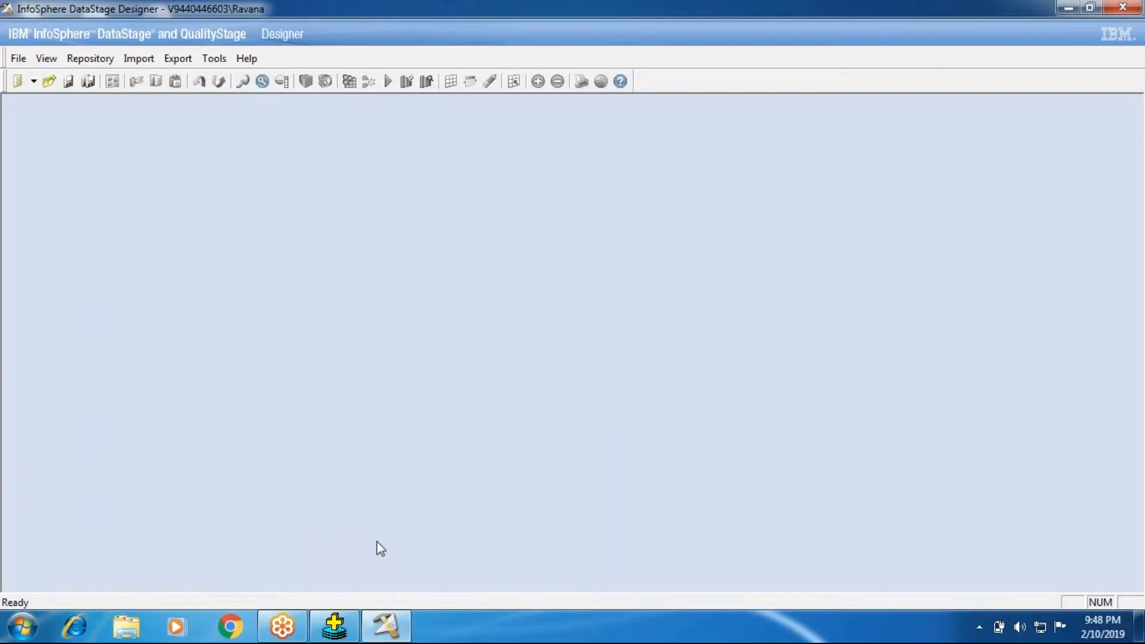
- Create a new parallel job
{"action": "left_click", "coordinate": [18, 58]}
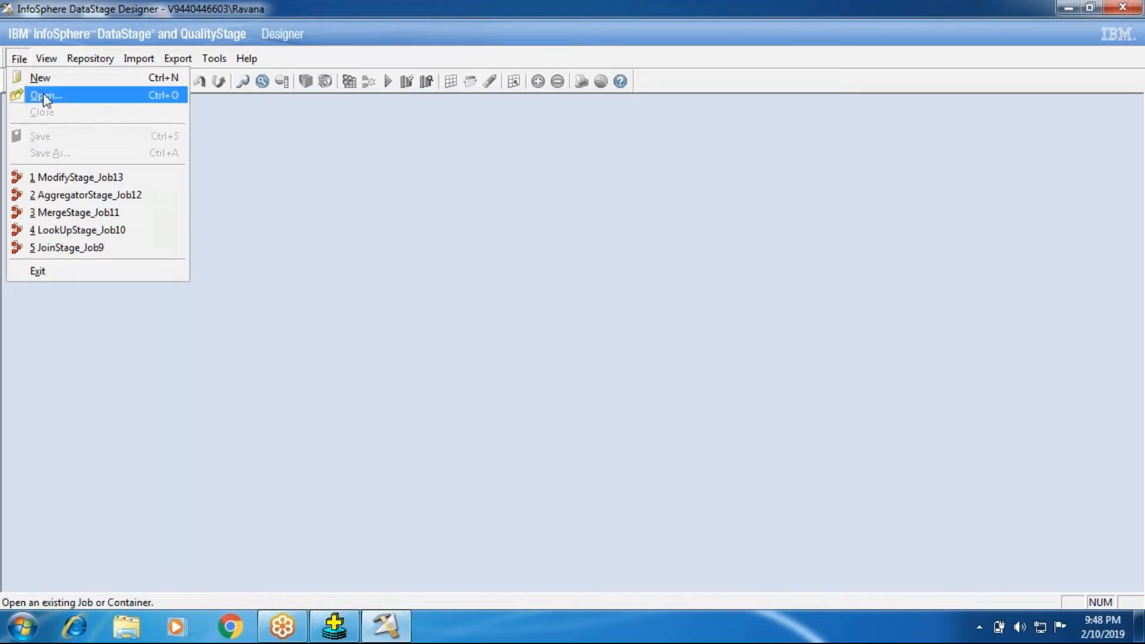
{"action": "left_click", "coordinate": [41, 79]}
{"action": "left_click", "coordinate": [410, 225]}
{"action": "left_click", "coordinate": [627, 233]}
{"action": "left_click", "coordinate": [600, 459]}
- Show the stage palette beside the job canvas
{"action": "left_click", "coordinate": [943, 108]}
{"action": "left_click", "coordinate": [89, 58]}
{"action": "left_click", "coordinate": [110, 125]}
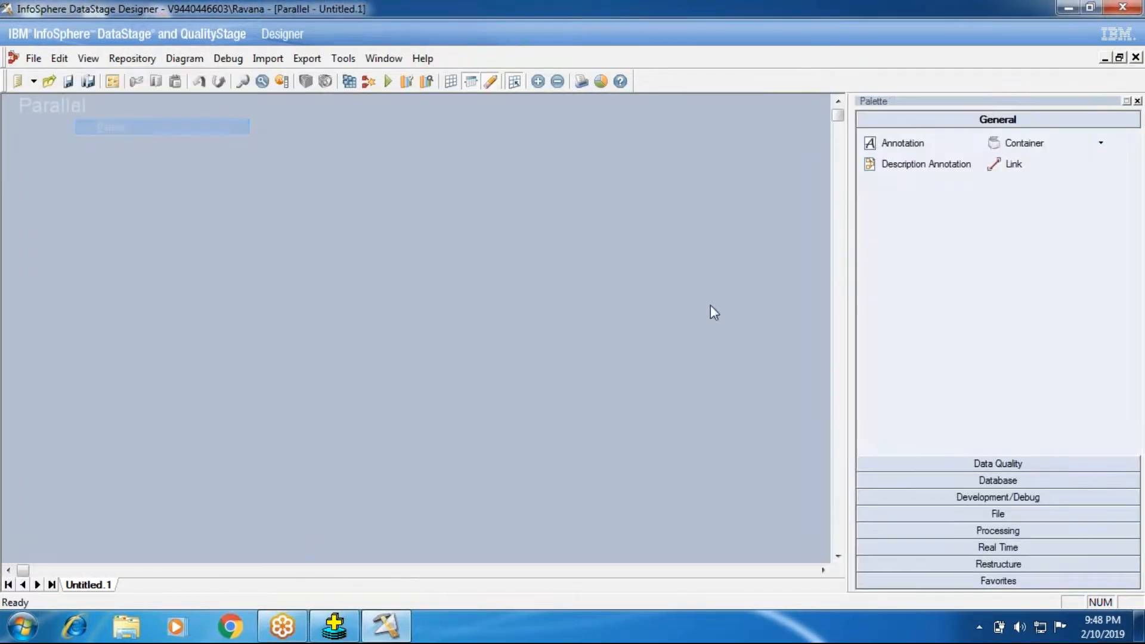
- Place a Row Generator stage from the Development/Debug stages at the left of the job canvas
{"action": "left_click", "coordinate": [957, 498]}
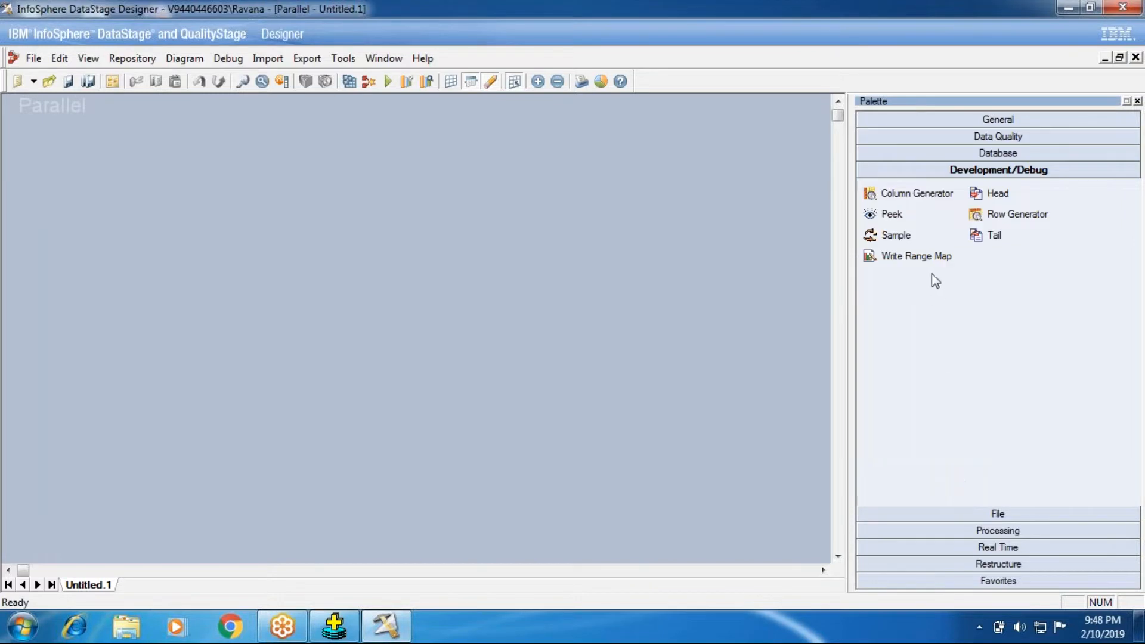
{"action": "left_click", "coordinate": [990, 530]}
{"action": "scroll", "coordinate": [898, 519], "scroll_direction": "down", "scroll_amount": 2}
{"action": "scroll", "coordinate": [891, 523], "scroll_direction": "down", "scroll_amount": 1}
{"action": "scroll", "coordinate": [891, 521], "scroll_direction": "up", "scroll_amount": 3}
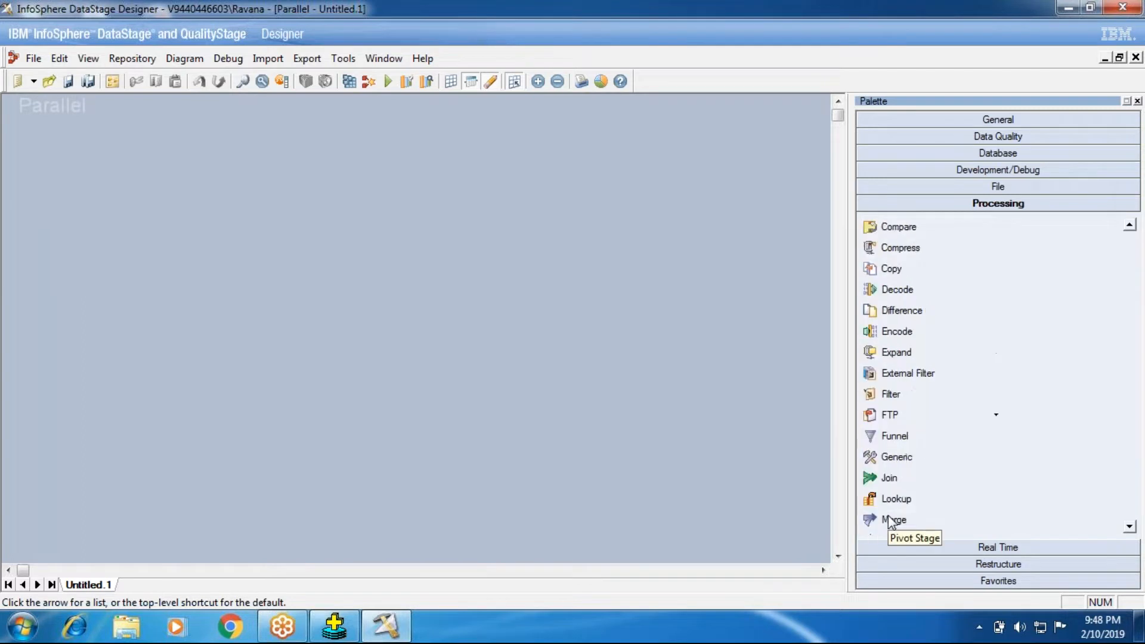
{"action": "left_click", "coordinate": [946, 169]}
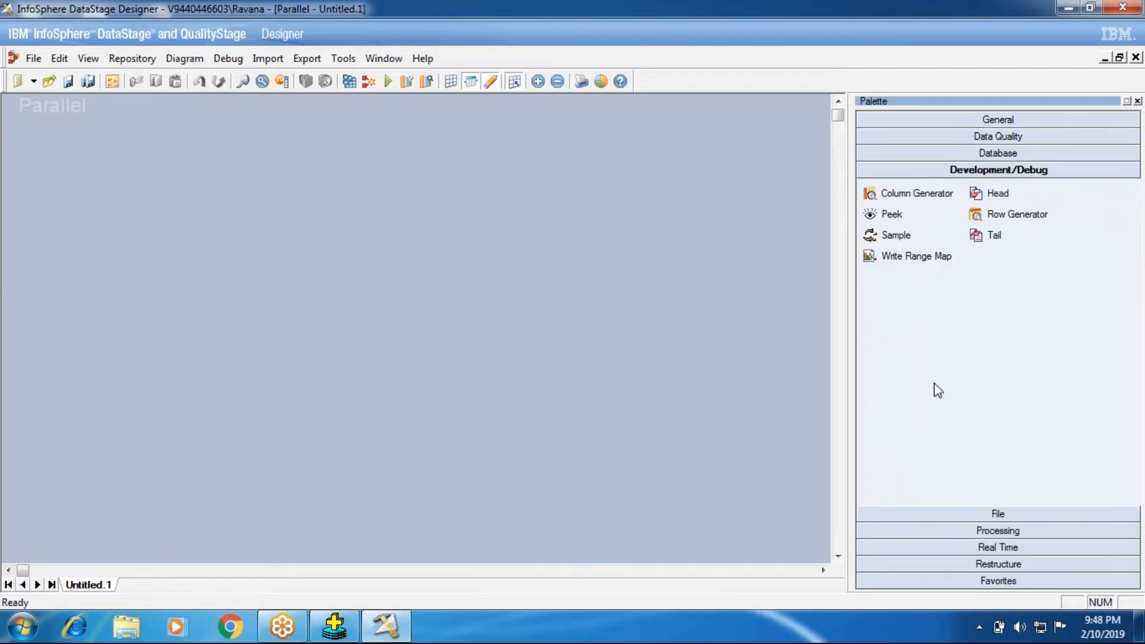
{"action": "left_click", "coordinate": [1014, 219]}
{"action": "left_click_drag", "start_coordinate": [976, 216], "coordinate": [82, 295]}
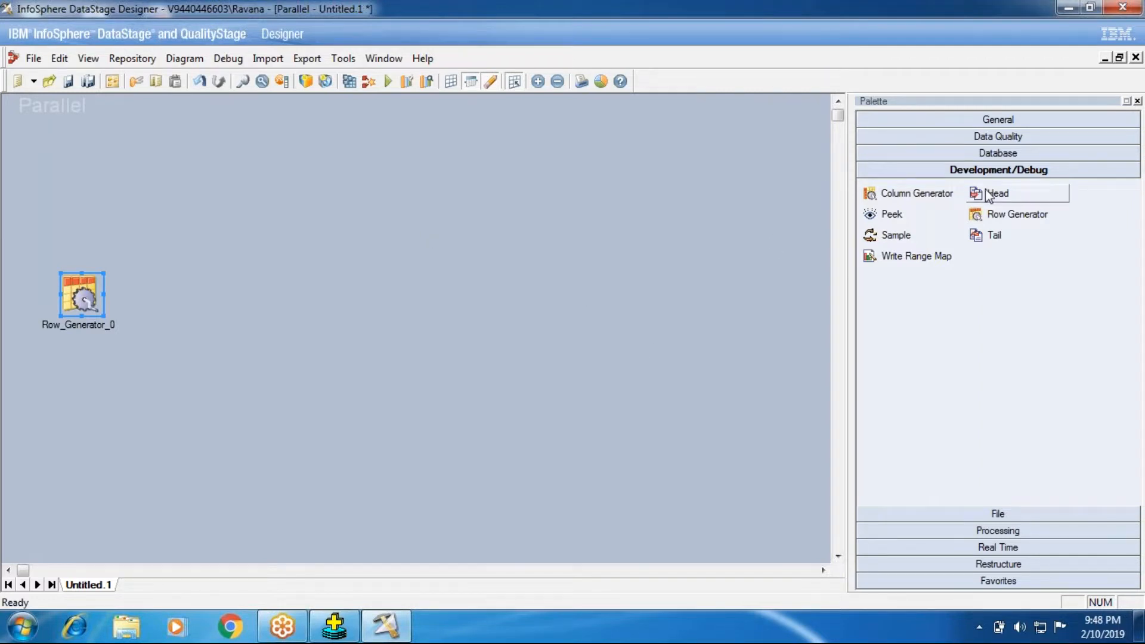
- Add a Data Set stage level with the Row Generator and link the Row Generator to it
{"action": "left_click", "coordinate": [985, 513]}
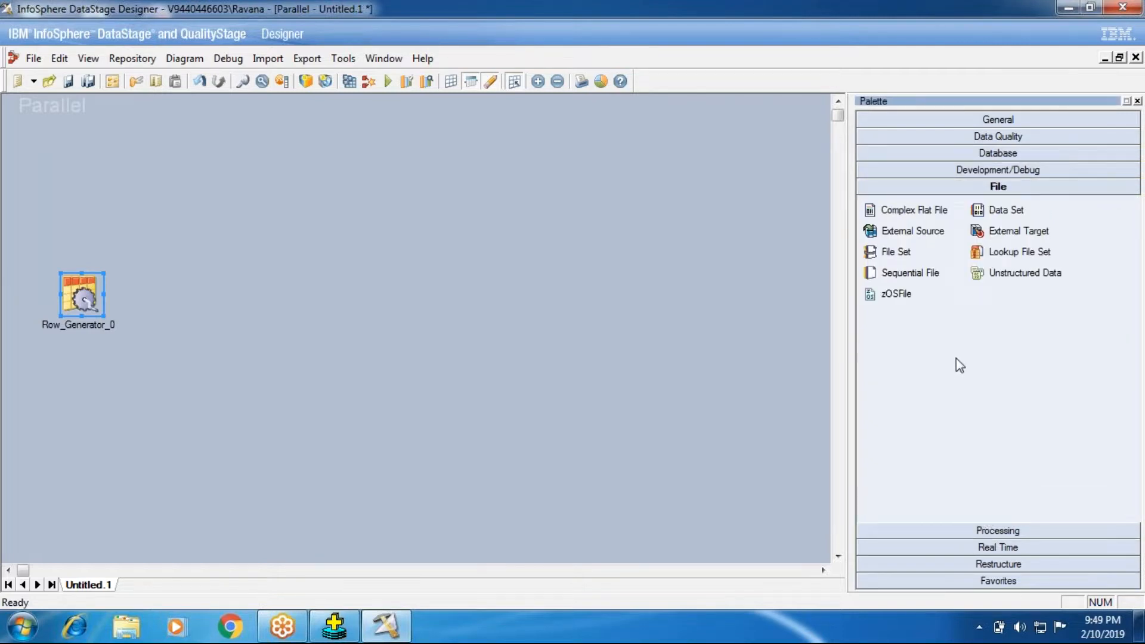
{"action": "left_click_drag", "start_coordinate": [993, 210], "coordinate": [360, 266]}
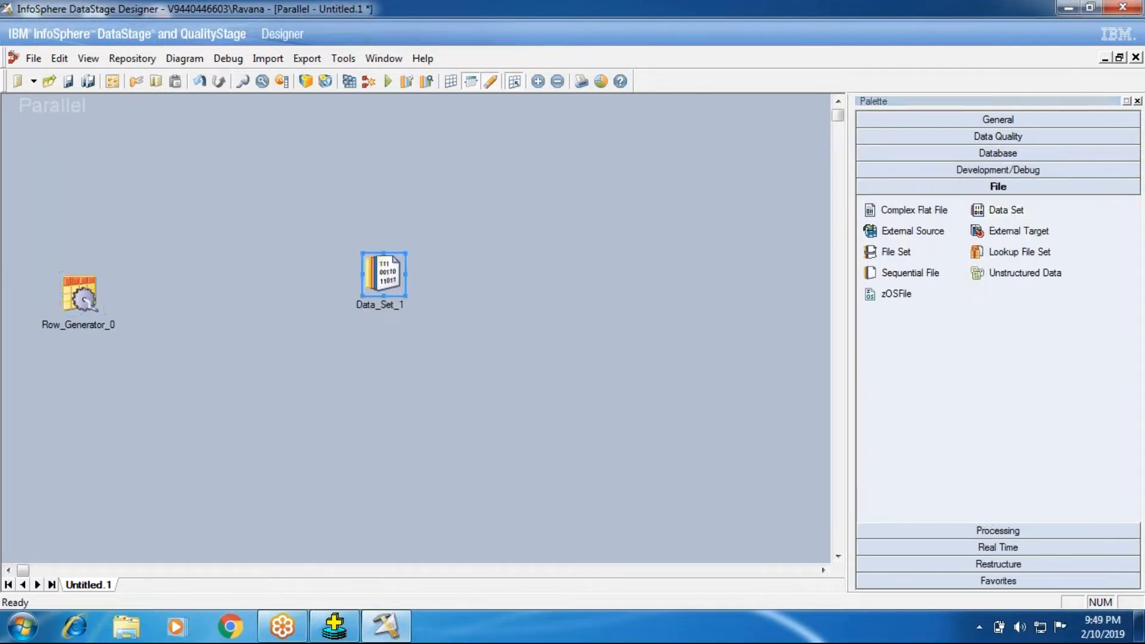
{"action": "left_click_drag", "start_coordinate": [376, 277], "coordinate": [377, 297]}
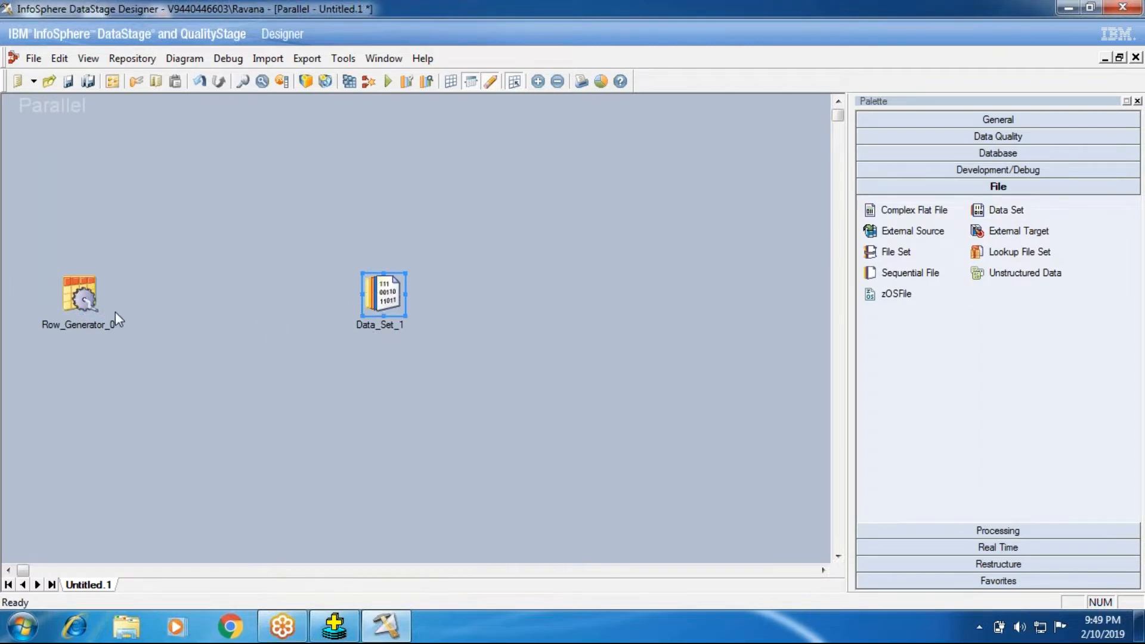
{"action": "mouse_move", "coordinate": [88, 304]}
{"action": "left_mouse_down"}
{"action": "mouse_move", "coordinate": [363, 321]}
{"action": "mouse_move", "coordinate": [379, 307]}
{"action": "left_mouse_up"}
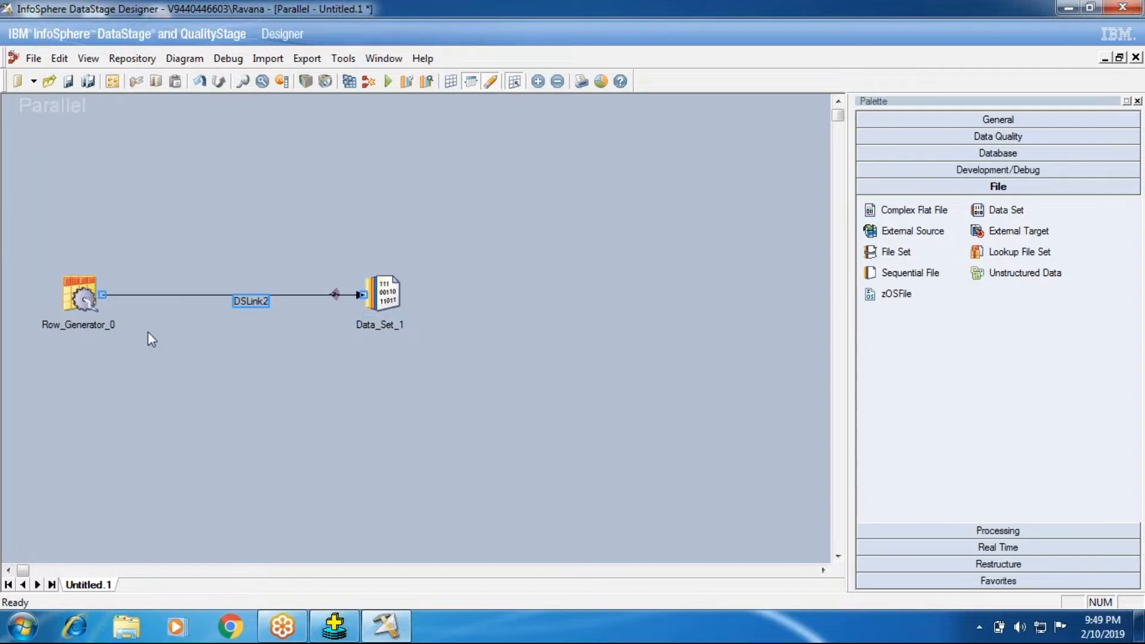
- Examine the Row Generator's number-of-records property and its output column definitions
{"action": "double_click", "coordinate": [70, 300]}
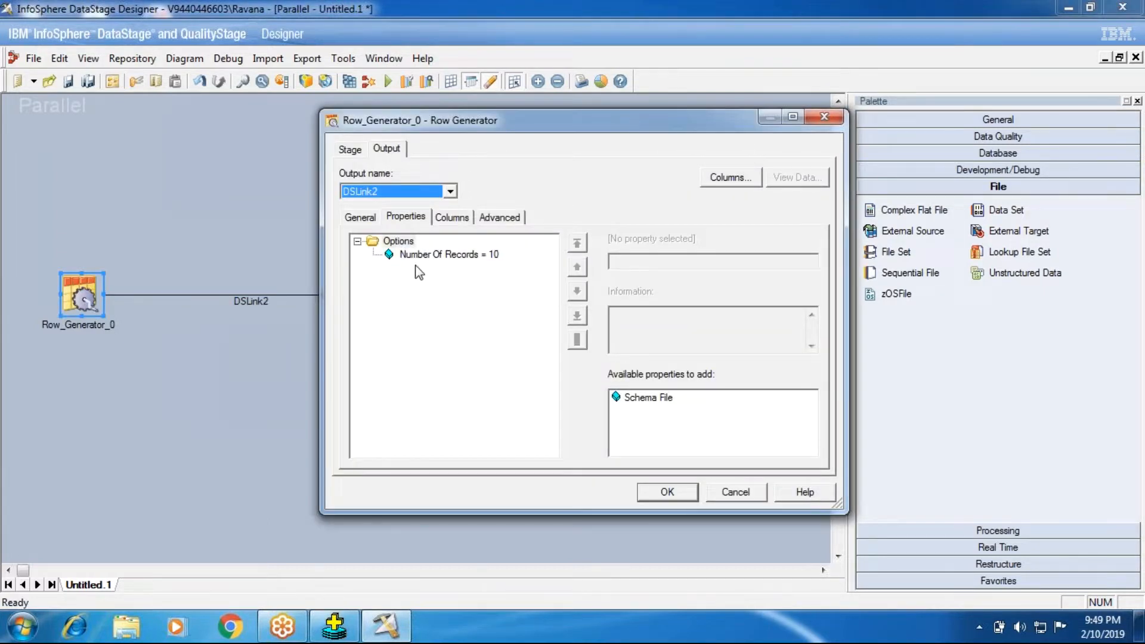
{"action": "left_click", "coordinate": [483, 260]}
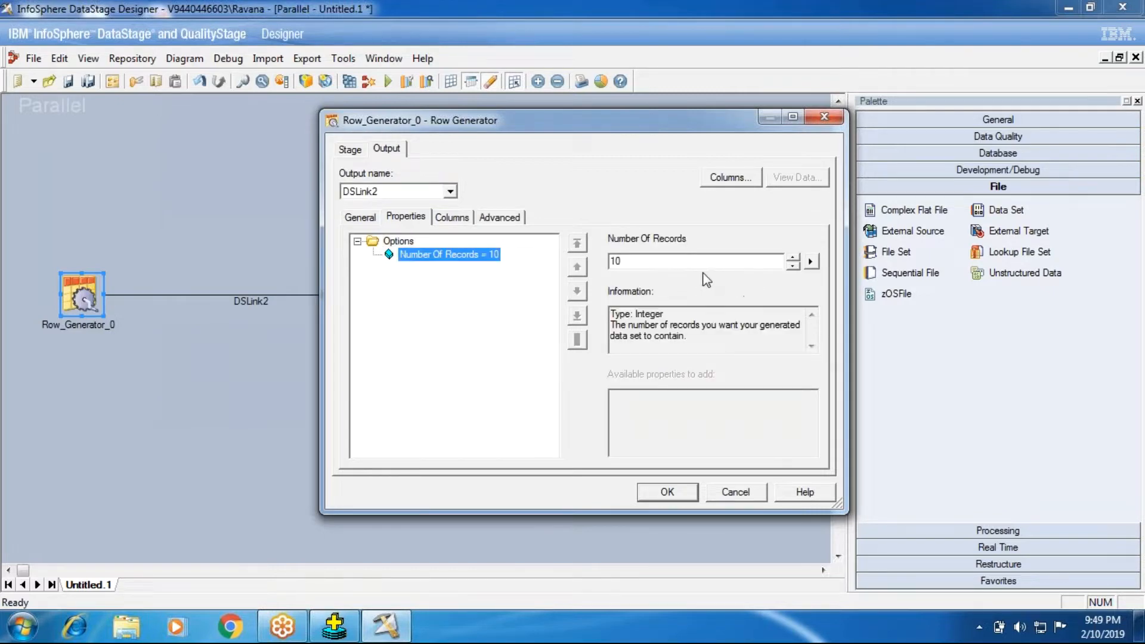
{"action": "left_click", "coordinate": [451, 217]}
{"action": "left_click", "coordinate": [418, 251]}
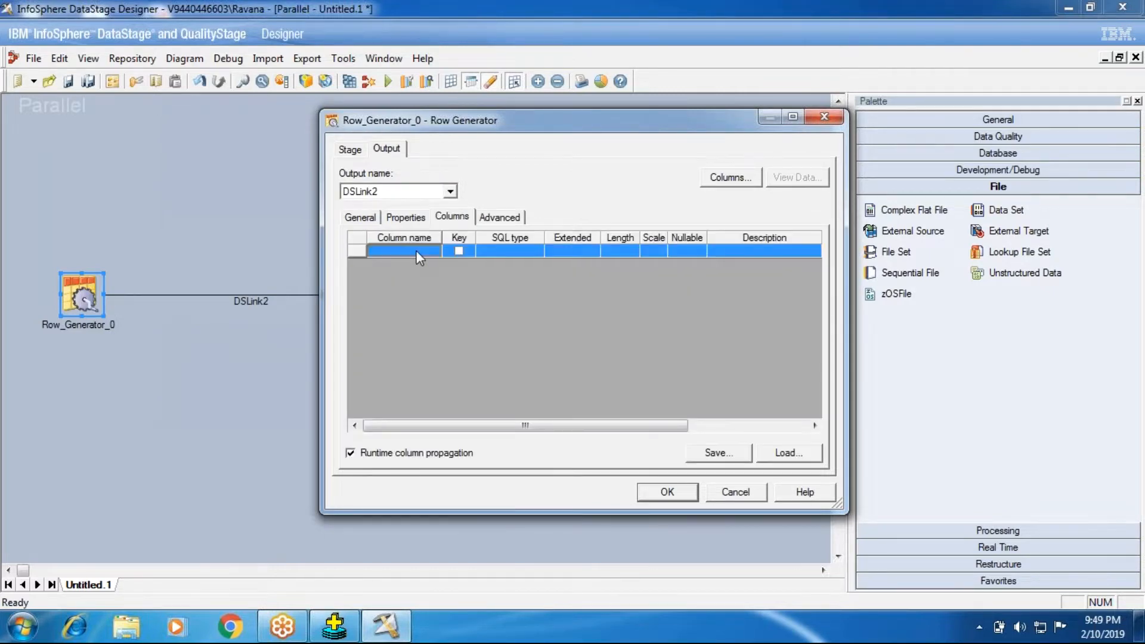
{"action": "left_click", "coordinate": [667, 492]}
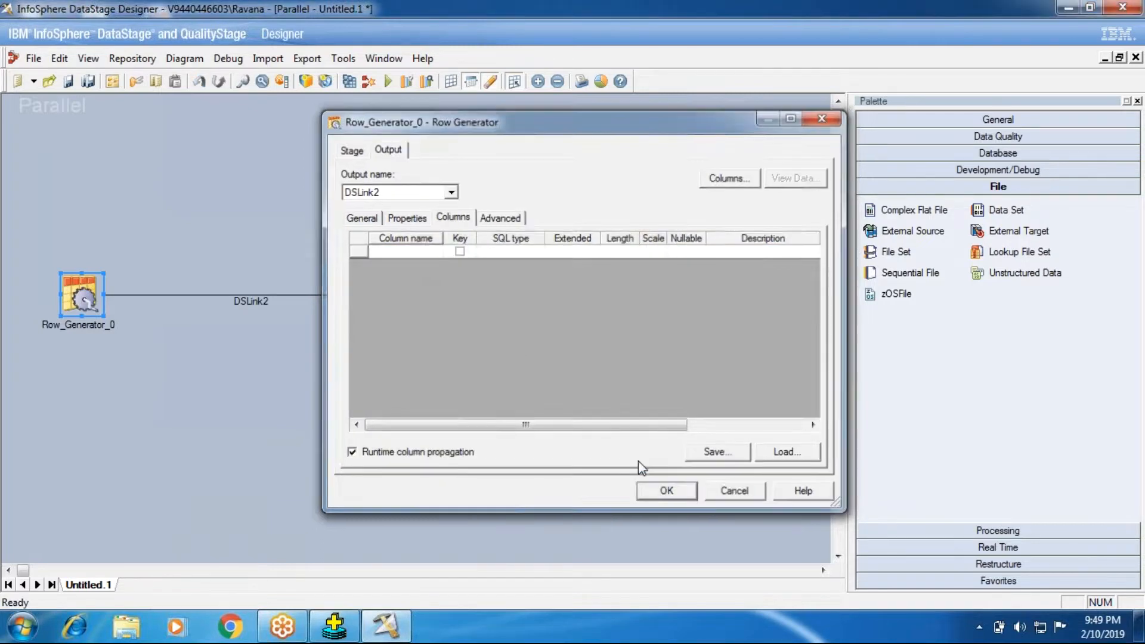
- Disable runtime column propagation for new links in the job properties and for the job's existing links
{"action": "double_click", "coordinate": [229, 186]}
{"action": "left_click", "coordinate": [67, 204]}
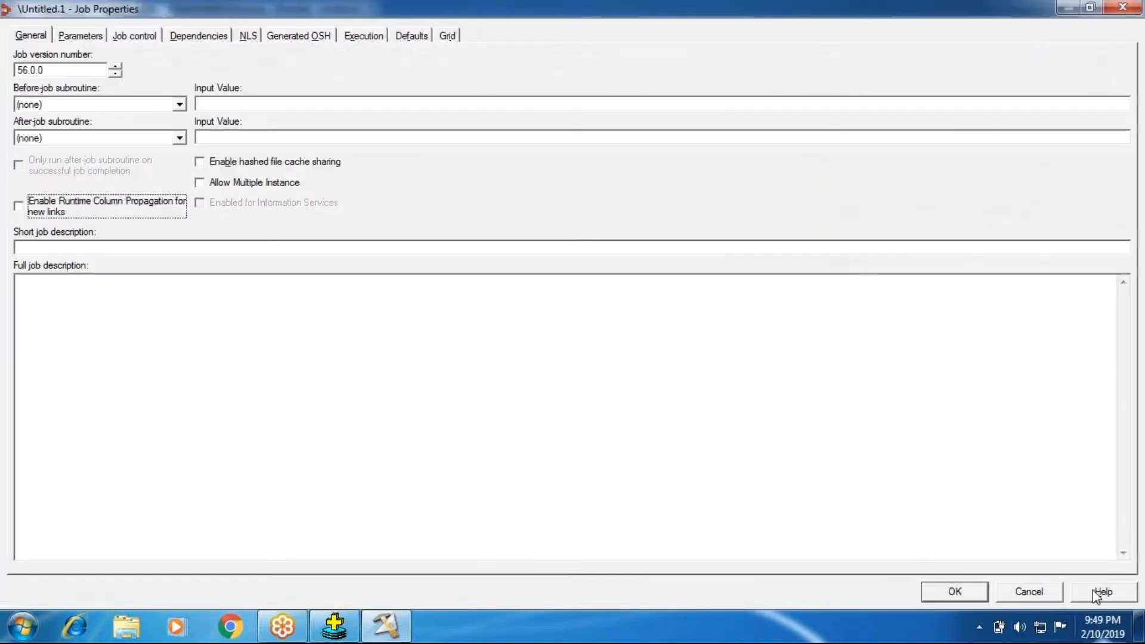
{"action": "left_click", "coordinate": [949, 588]}
{"action": "left_click", "coordinate": [565, 361]}
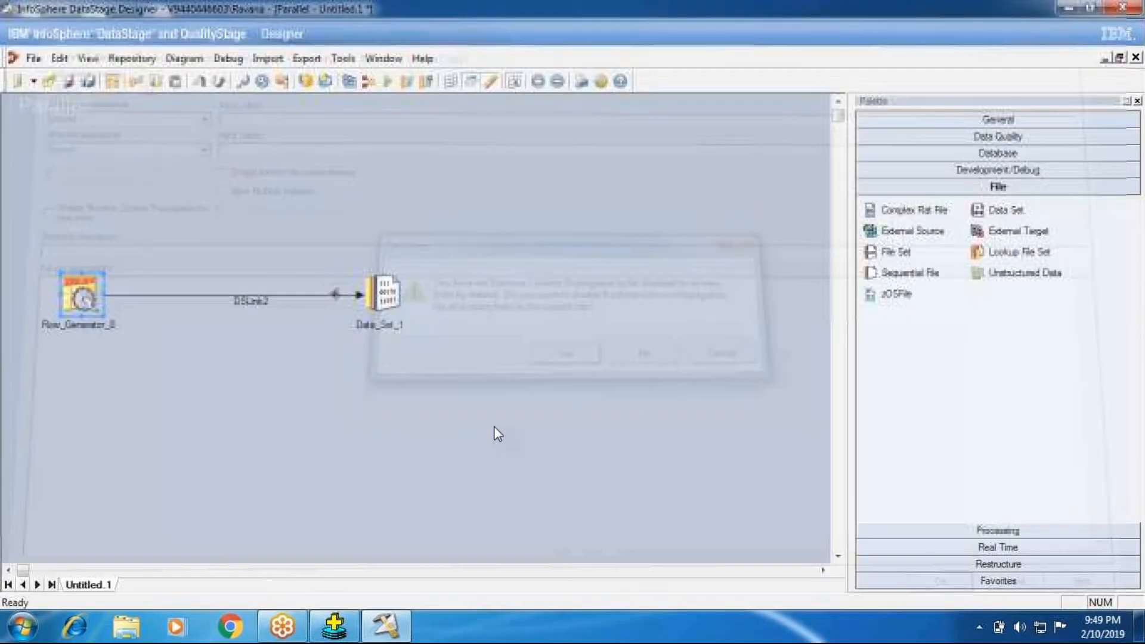
- Define an output column named SLNO with SQL type Integer in the Row Generator stage
{"action": "double_click", "coordinate": [83, 287]}
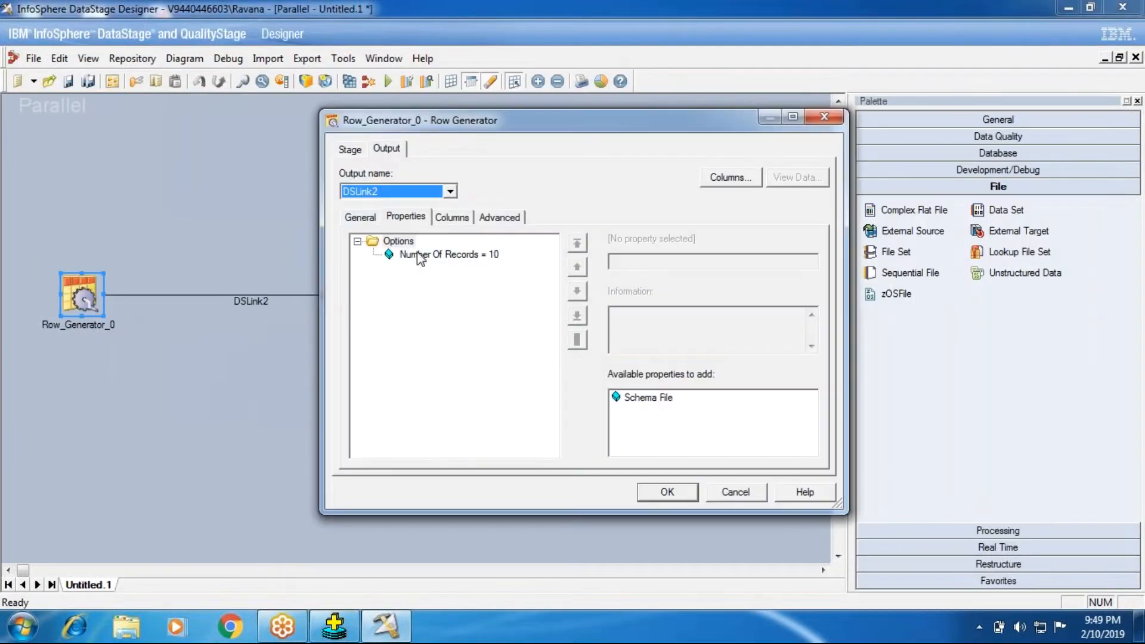
{"action": "left_click", "coordinate": [429, 255]}
{"action": "left_click", "coordinate": [451, 217]}
{"action": "left_click", "coordinate": [399, 251]}
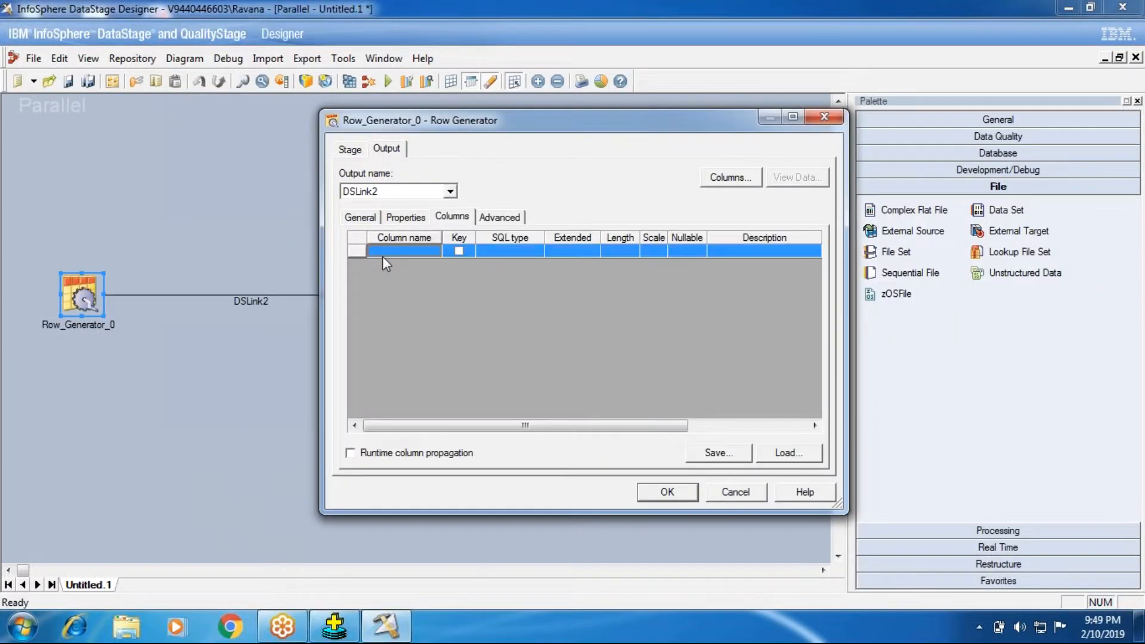
{"action": "left_click", "coordinate": [382, 256]}
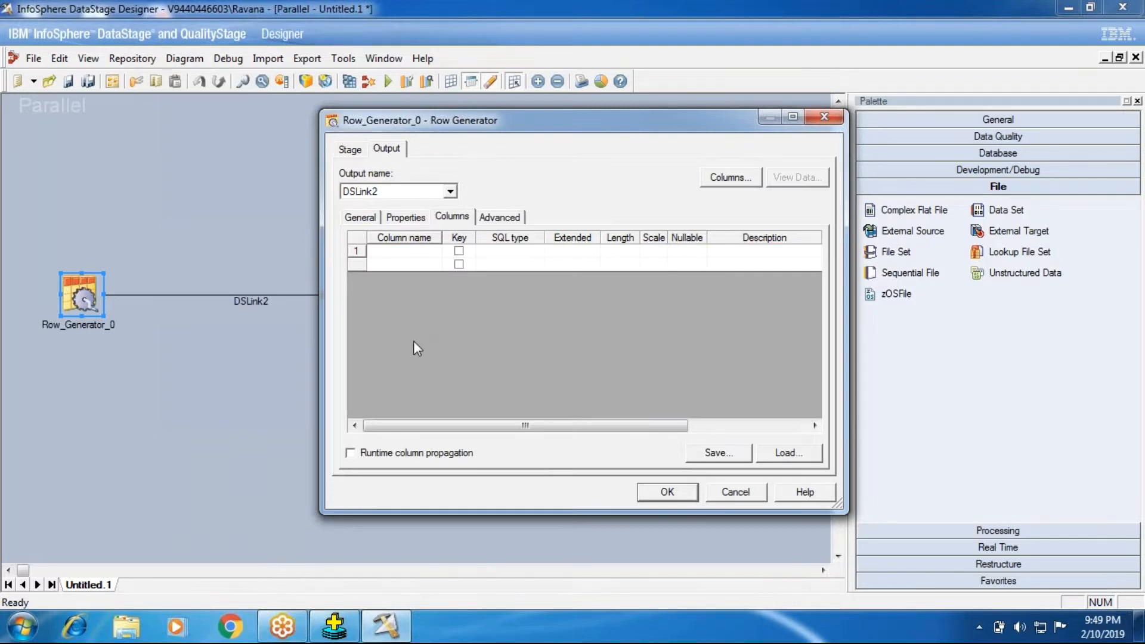
{"action": "type", "text": "SLn"}
{"action": "key", "text": "BackSpace"}
{"action": "type", "text": "NOM"}
{"action": "key", "text": "BackSpace"}
{"action": "key", "text": "Return"}
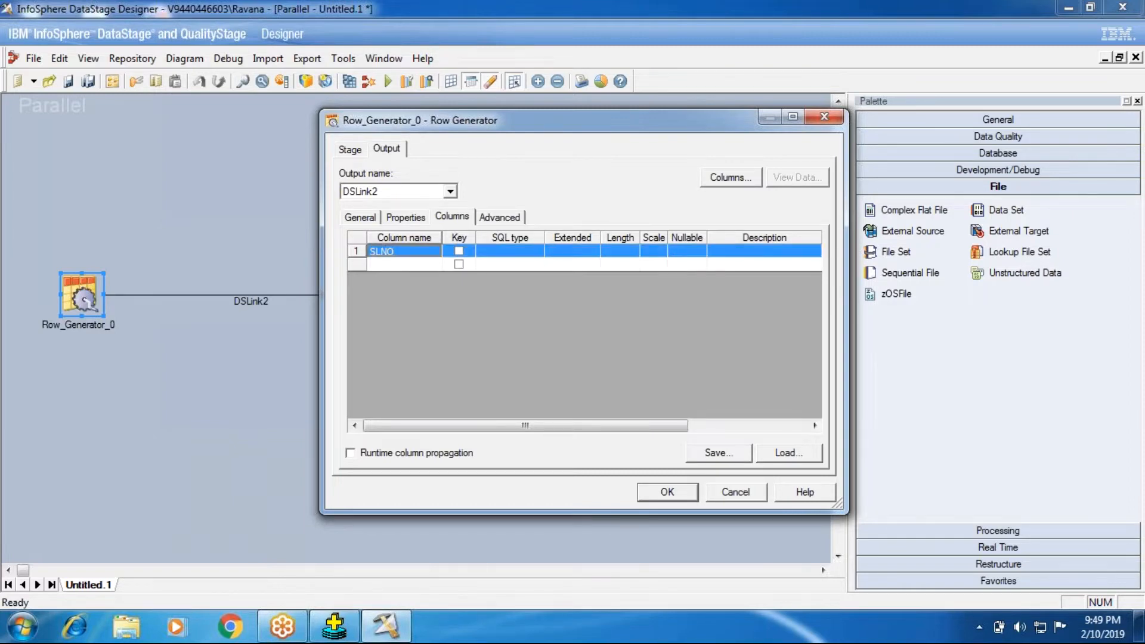
{"action": "left_click", "coordinate": [504, 251]}
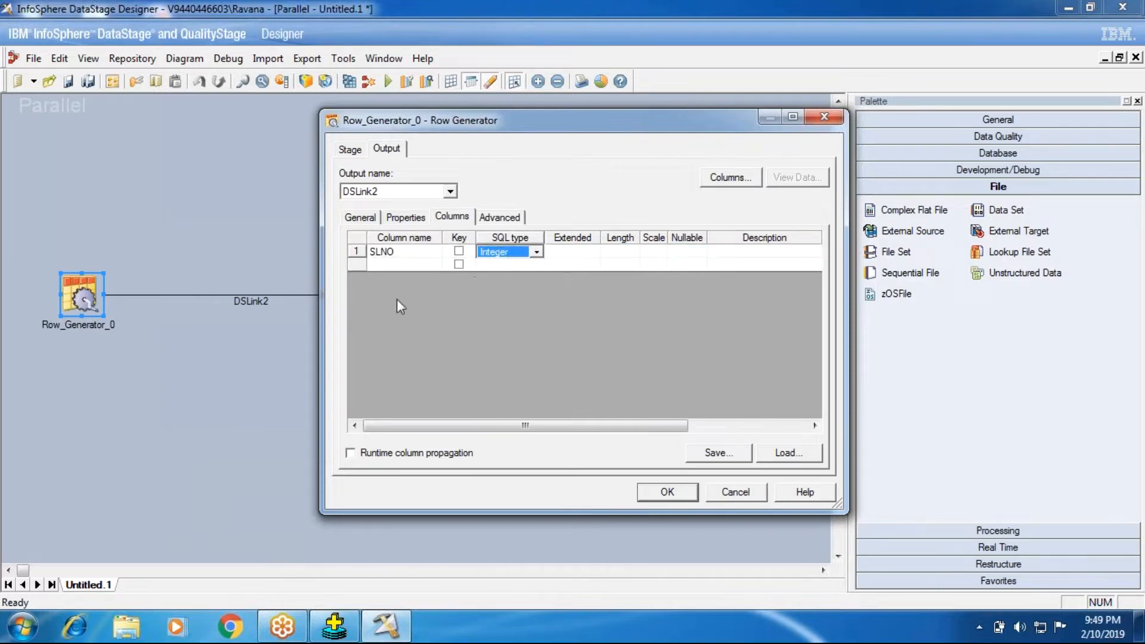
- Add a second output column named Ename with SQL type VarChar
{"action": "left_click", "coordinate": [396, 271]}
{"action": "left_click", "coordinate": [395, 271]}
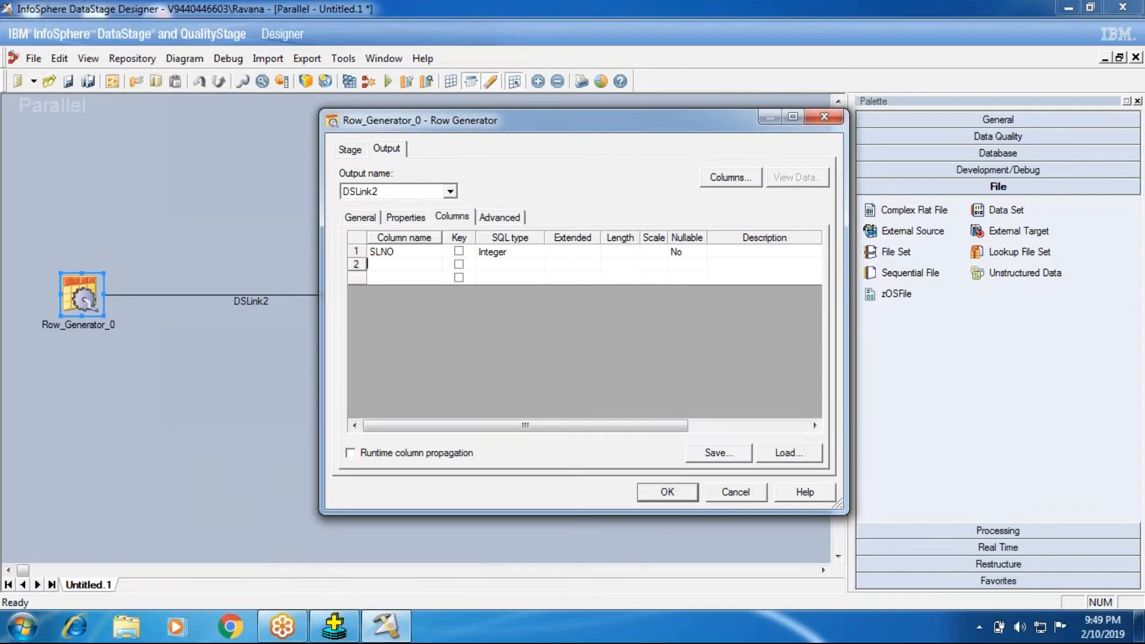
{"action": "type", "text": "Ename"}
{"action": "key", "text": "Tab"}
{"action": "key", "text": "Tab"}
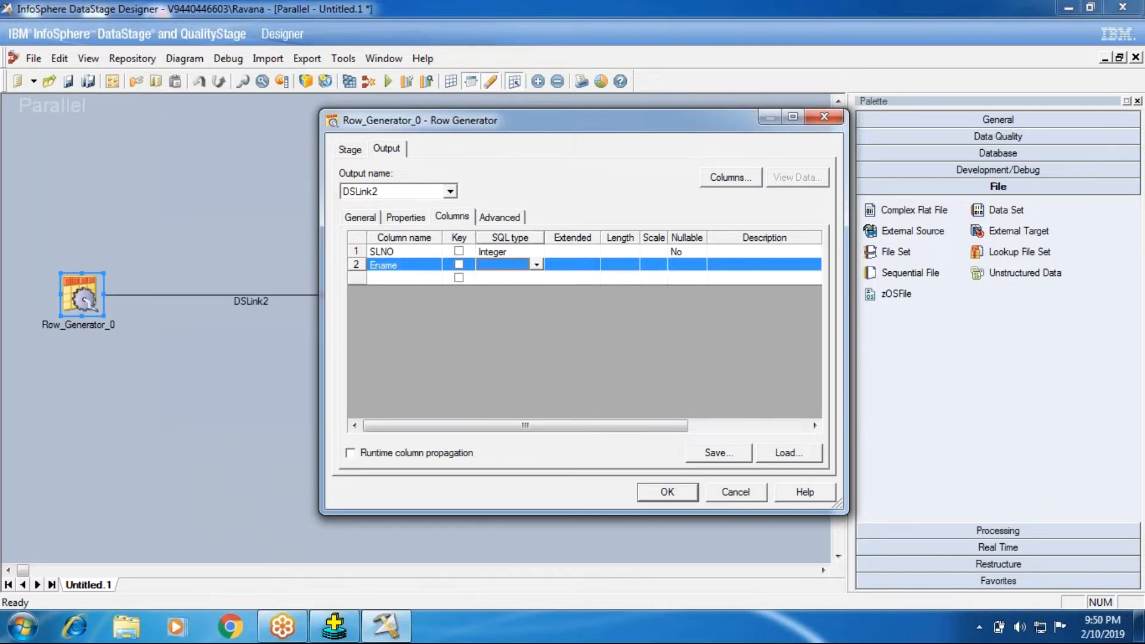
{"action": "key", "text": "v"}
{"action": "key", "text": "v"}
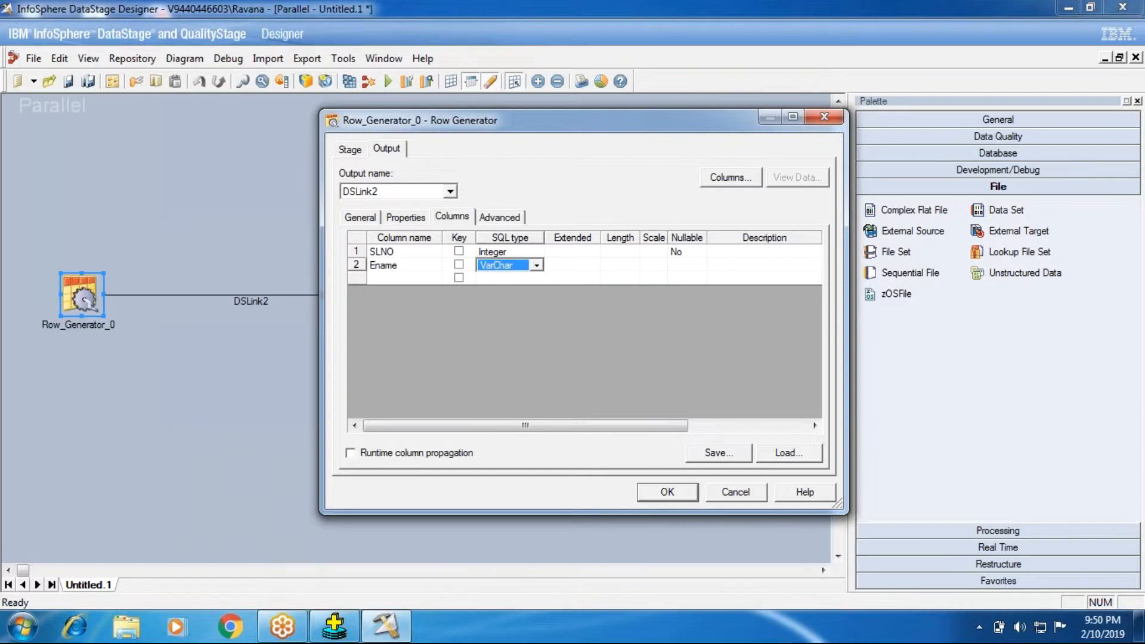
- Add a third output column named dob with SQL type Date
{"action": "left_click", "coordinate": [384, 278]}
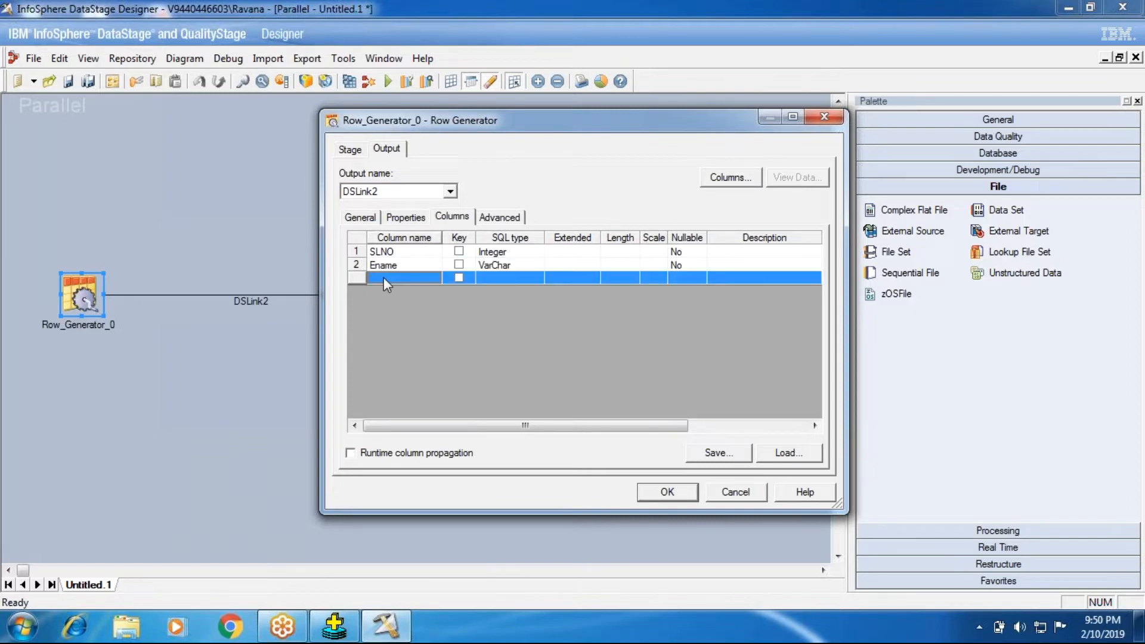
{"action": "left_click", "coordinate": [385, 277]}
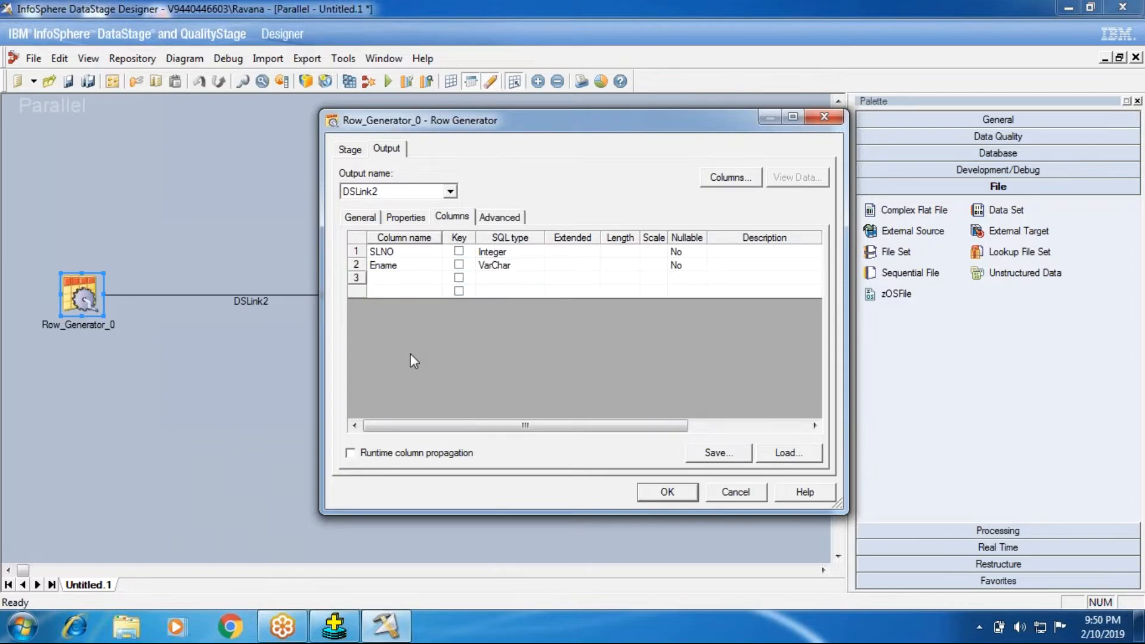
{"action": "type", "text": "dob"}
{"action": "key", "text": "Tab"}
{"action": "key", "text": "d"}
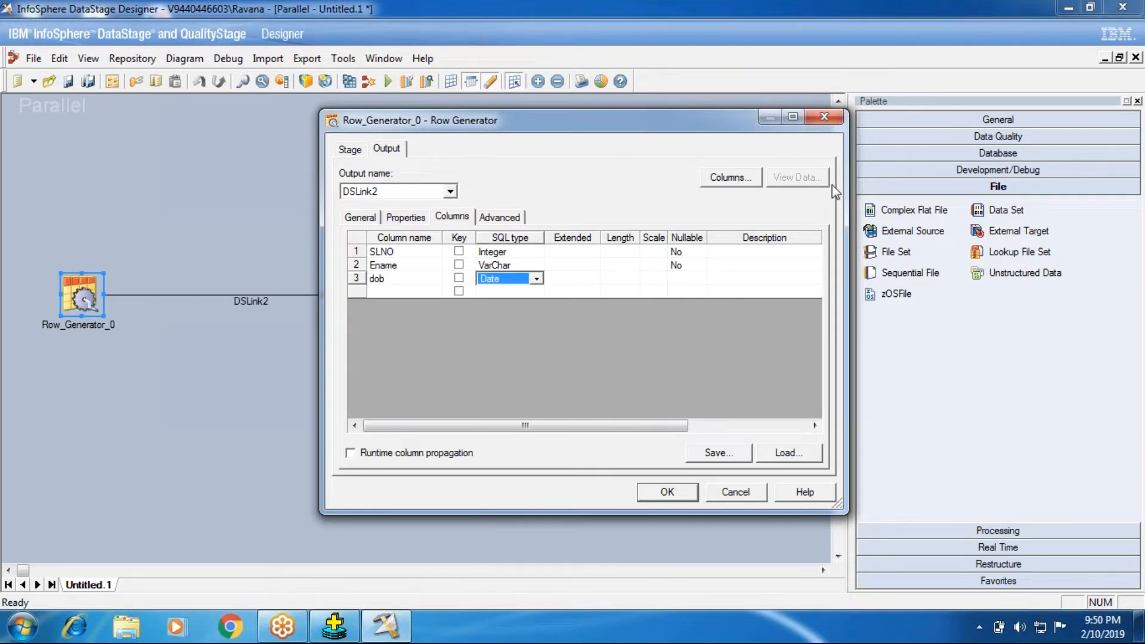
- View the Row Generator's sample data, widening the Ename and dob columns to read their values, and close the data browser
{"action": "left_click", "coordinate": [404, 218]}
{"action": "left_click", "coordinate": [449, 218]}
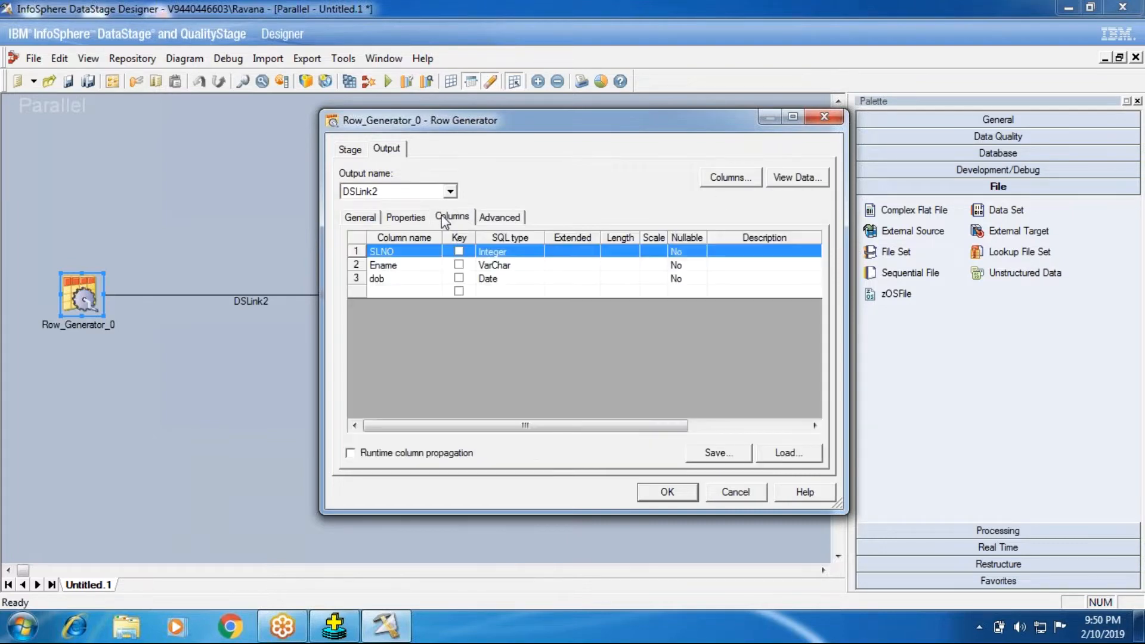
{"action": "left_click", "coordinate": [797, 184]}
{"action": "key", "text": "Return"}
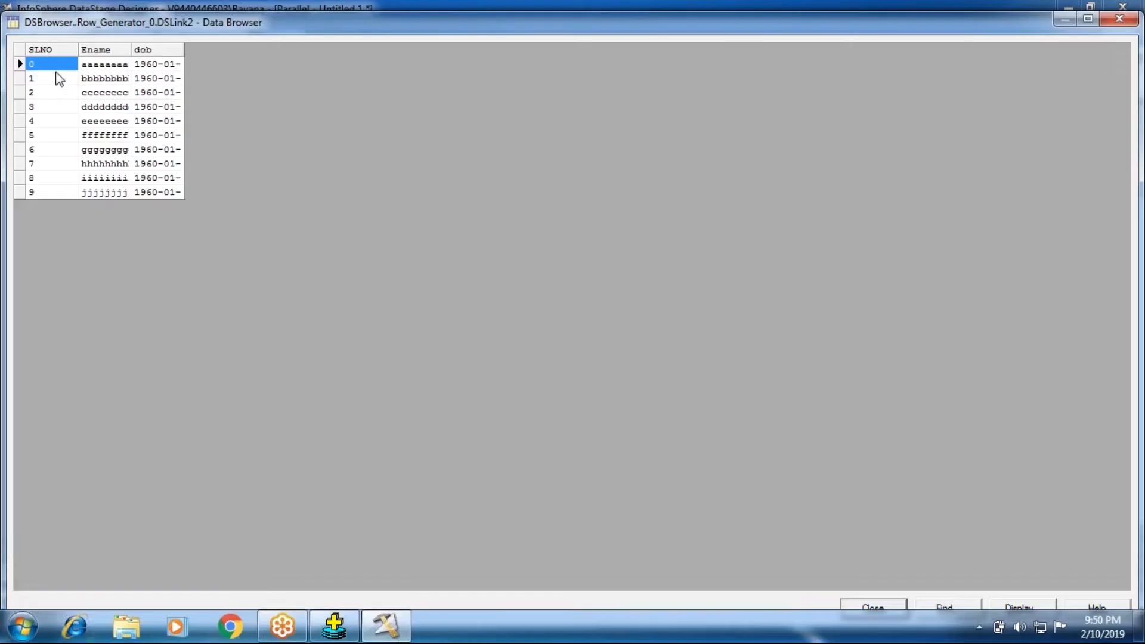
{"action": "left_click_drag", "start_coordinate": [132, 54], "coordinate": [247, 54]}
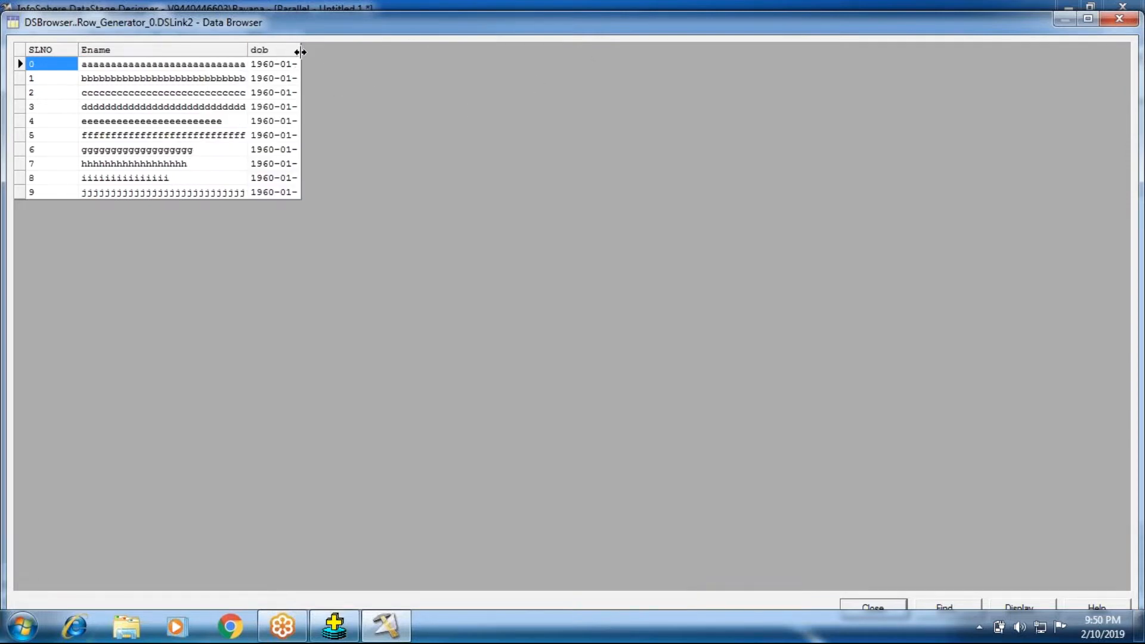
{"action": "left_click_drag", "start_coordinate": [300, 52], "coordinate": [697, 52]}
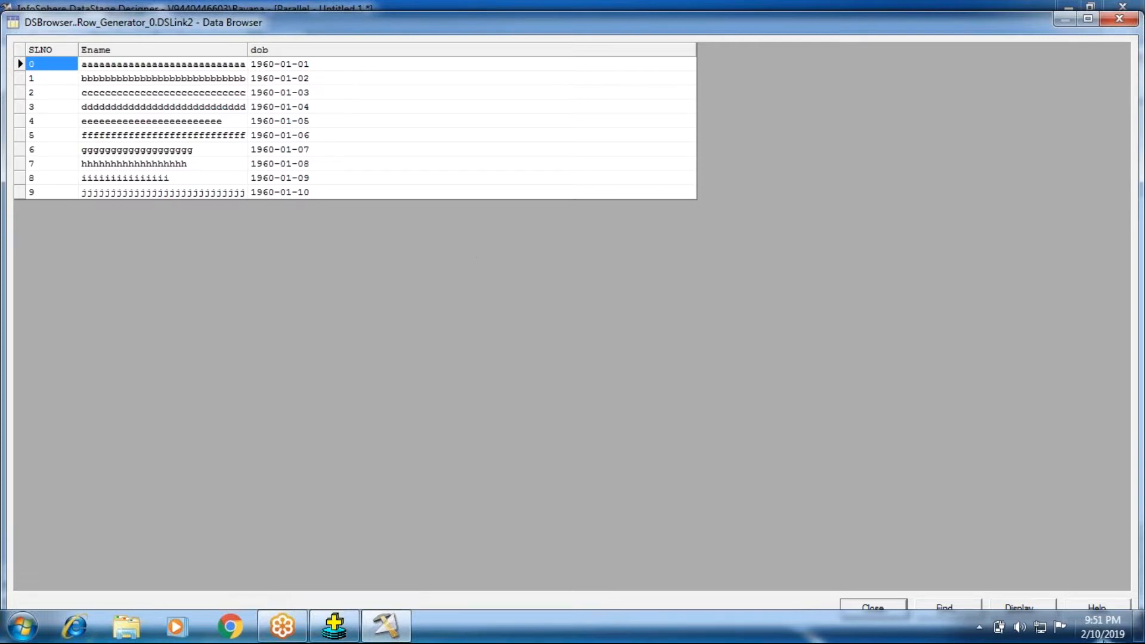
{"action": "left_click", "coordinate": [873, 606]}
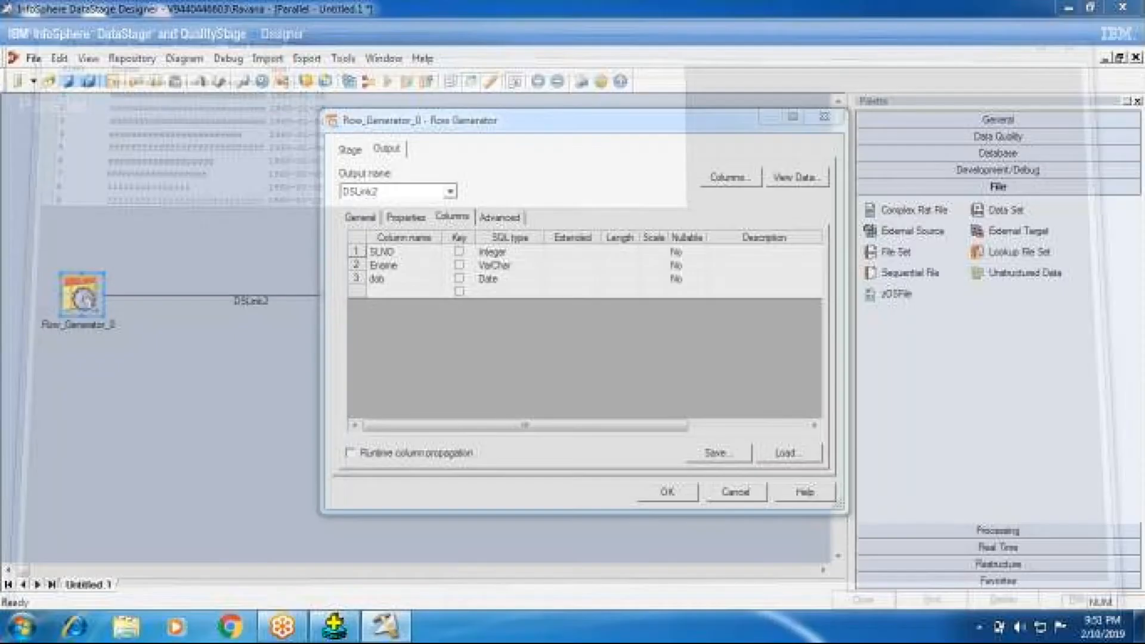
- Edit the SLNO column's metadata to generate values of type cycle with an increment of 1
{"action": "left_click", "coordinate": [406, 218]}
{"action": "left_click", "coordinate": [457, 218]}
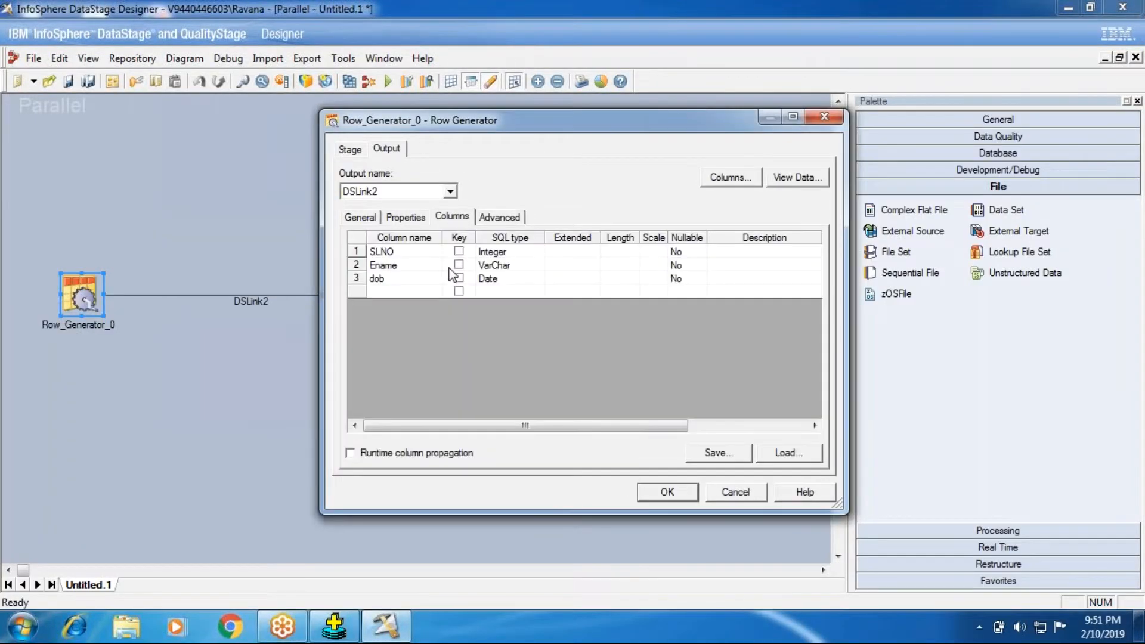
{"action": "double_click", "coordinate": [356, 251]}
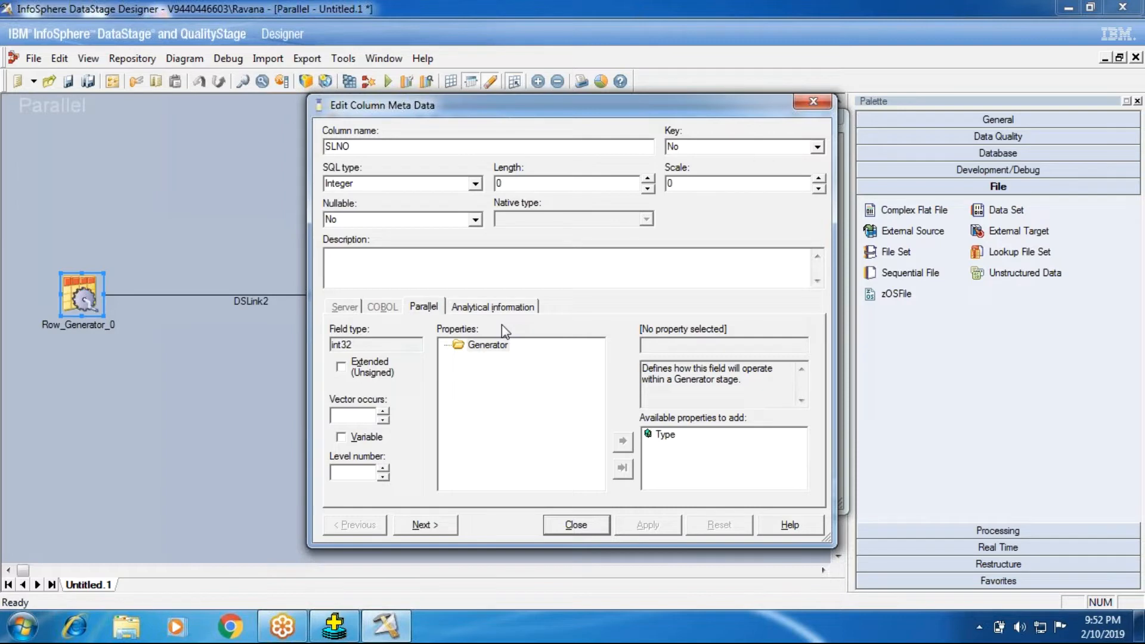
{"action": "left_click", "coordinate": [356, 184]}
{"action": "left_click", "coordinate": [495, 345]}
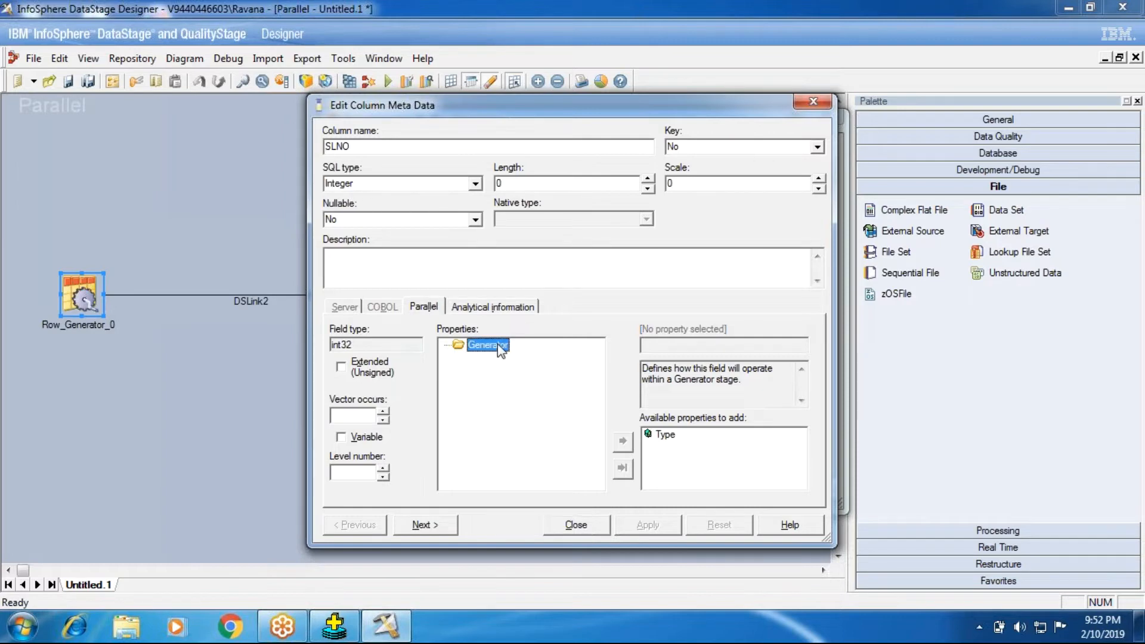
{"action": "double_click", "coordinate": [663, 435]}
{"action": "left_click", "coordinate": [693, 341]}
{"action": "left_click", "coordinate": [694, 343]}
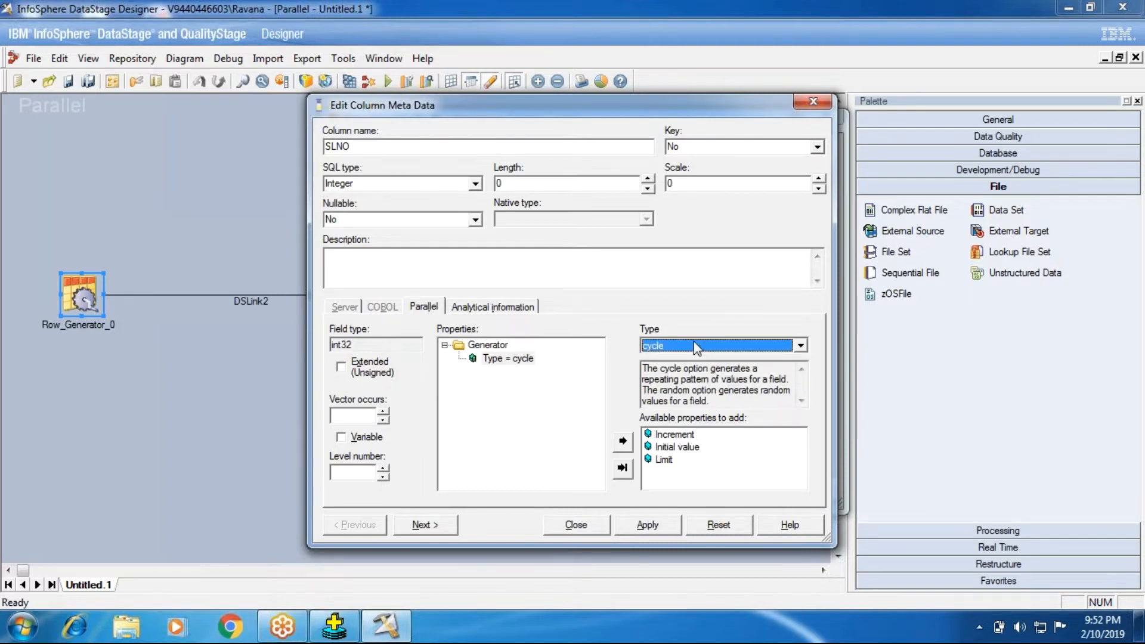
{"action": "double_click", "coordinate": [668, 435]}
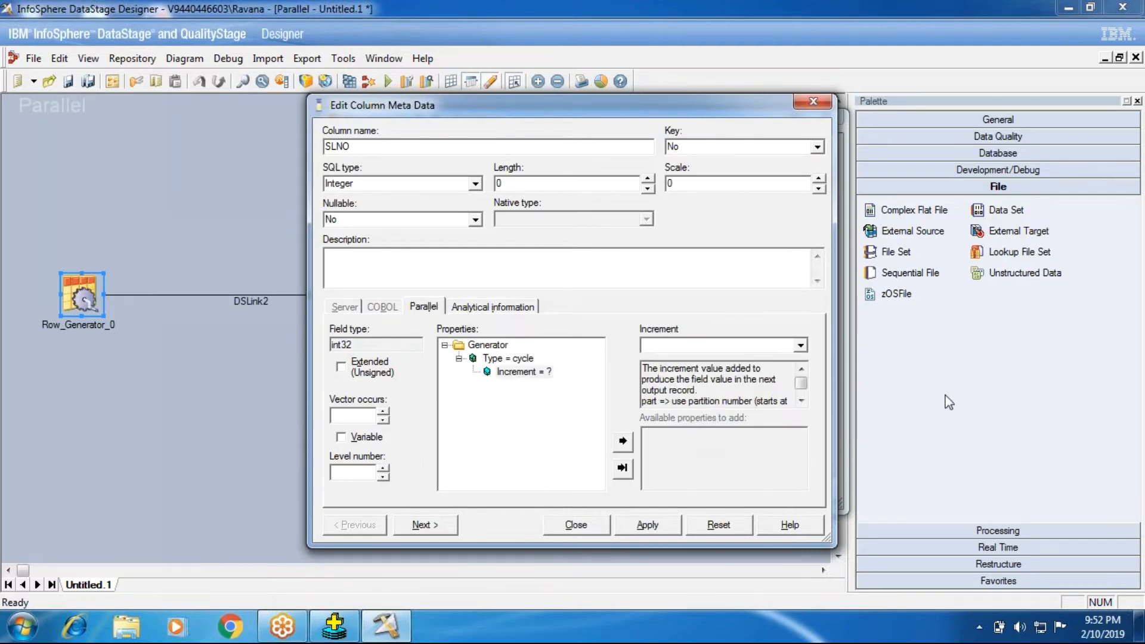
{"action": "type", "text": "1"}
{"action": "left_click", "coordinate": [501, 345]}
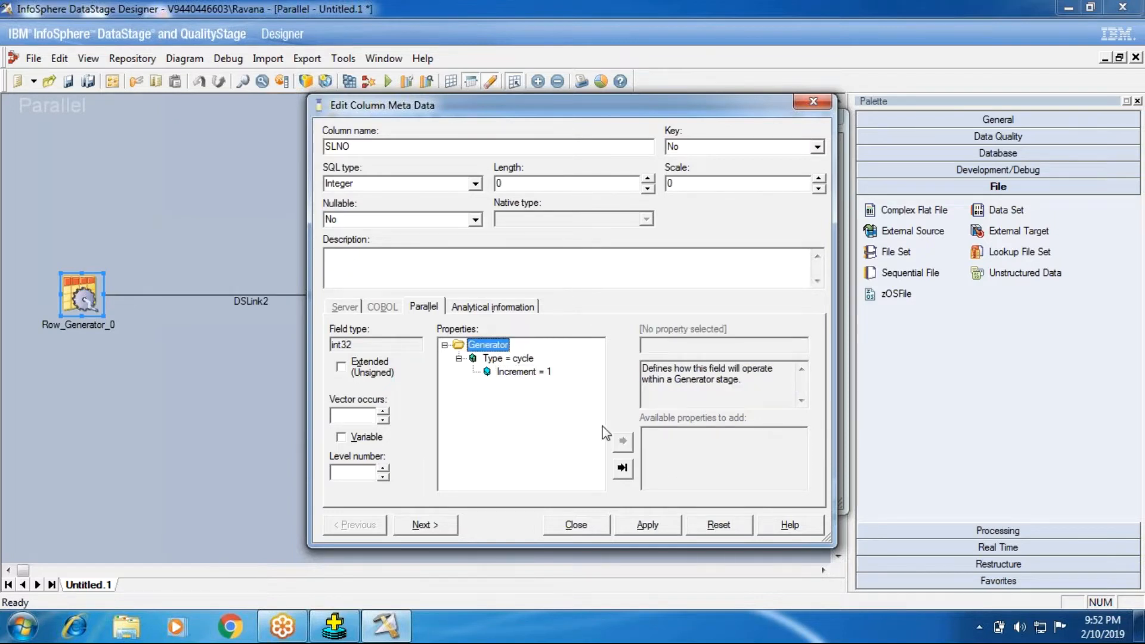
- Add an initial value of 101 and a limit of 5 to SLNO's cycle generator, and apply the changes
{"action": "left_click", "coordinate": [501, 358]}
{"action": "double_click", "coordinate": [675, 435]}
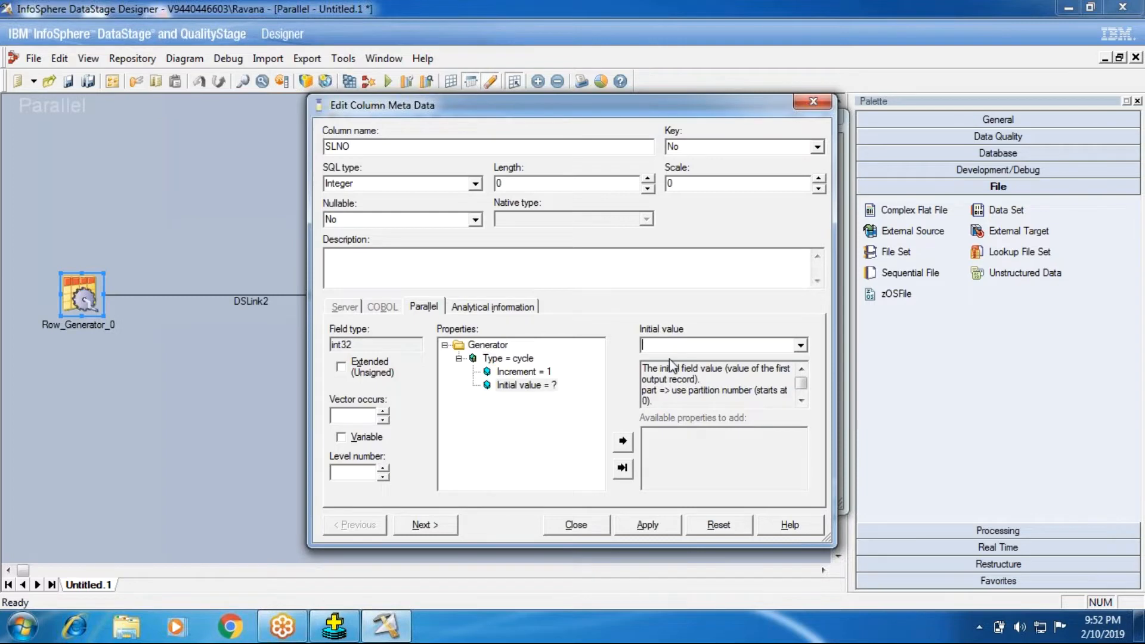
{"action": "type", "text": "101"}
{"action": "left_click", "coordinate": [506, 346]}
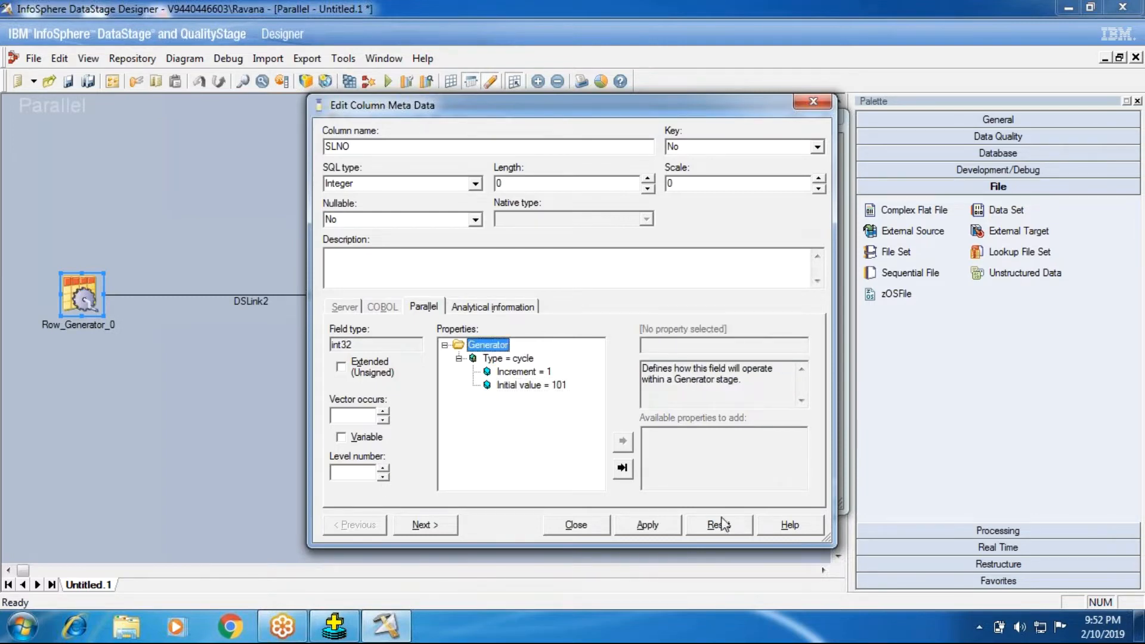
{"action": "left_click", "coordinate": [501, 359]}
{"action": "double_click", "coordinate": [663, 435]}
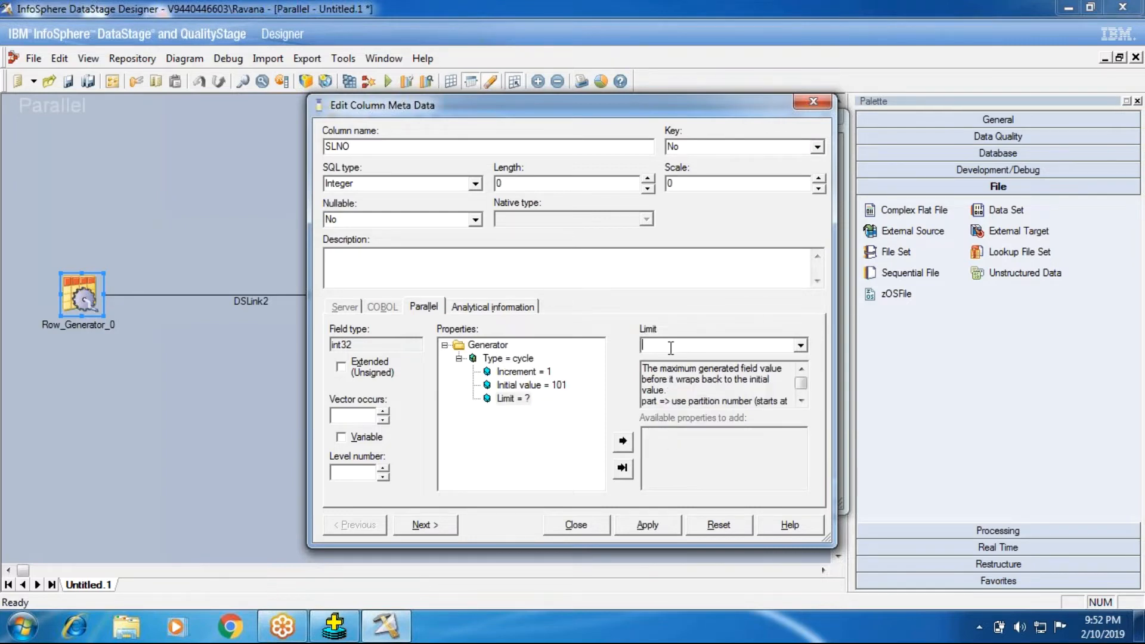
{"action": "type", "text": "5"}
{"action": "left_click", "coordinate": [647, 525]}
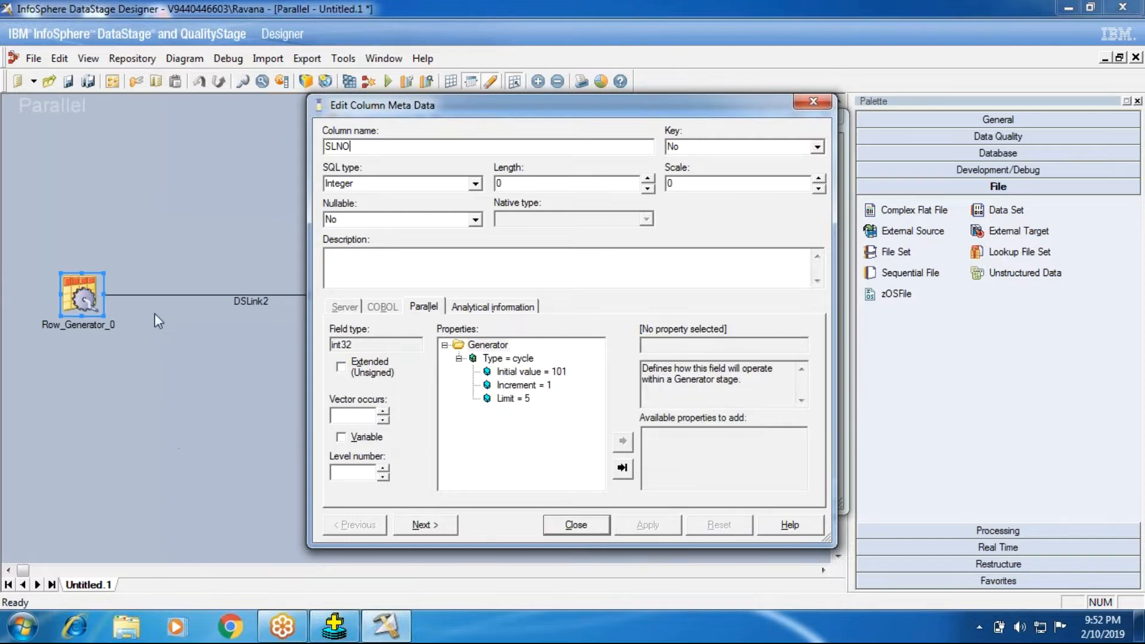
- Move on to the Ename column, give it the cycle algorithm, and add a first sample employee name as its value
{"action": "left_click", "coordinate": [416, 526]}
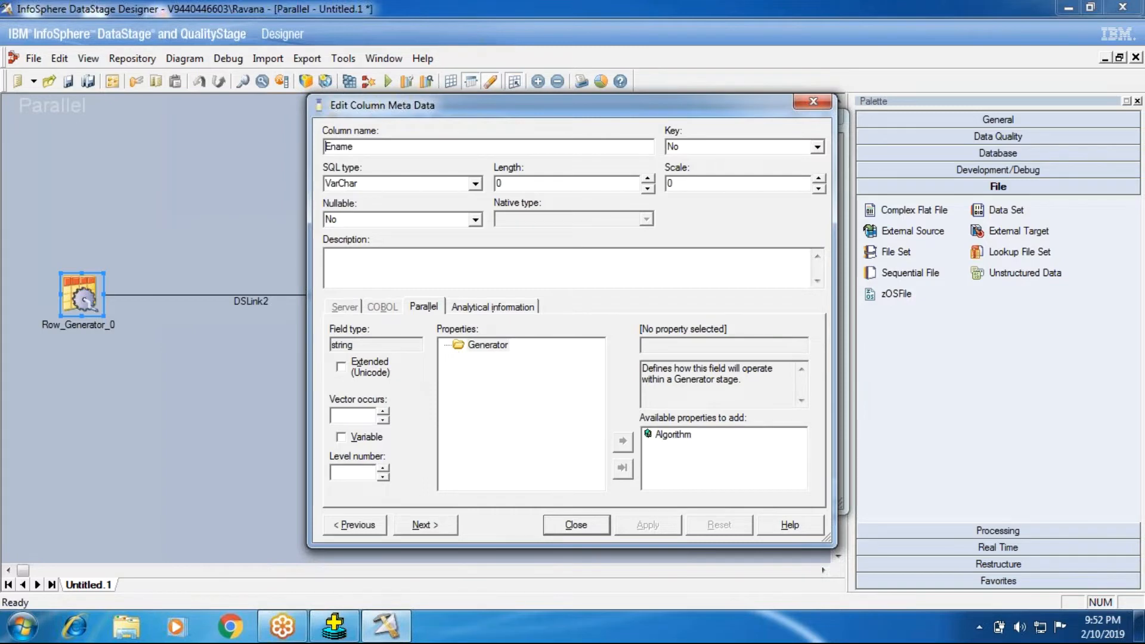
{"action": "double_click", "coordinate": [668, 434]}
{"action": "left_click", "coordinate": [668, 436]}
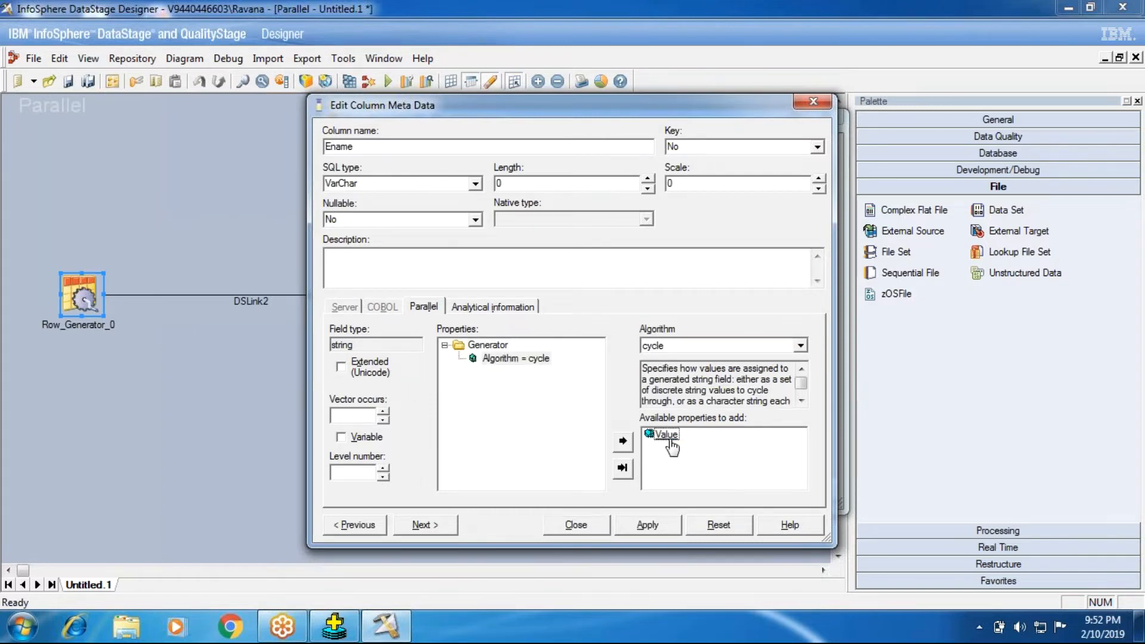
{"action": "double_click", "coordinate": [668, 436]}
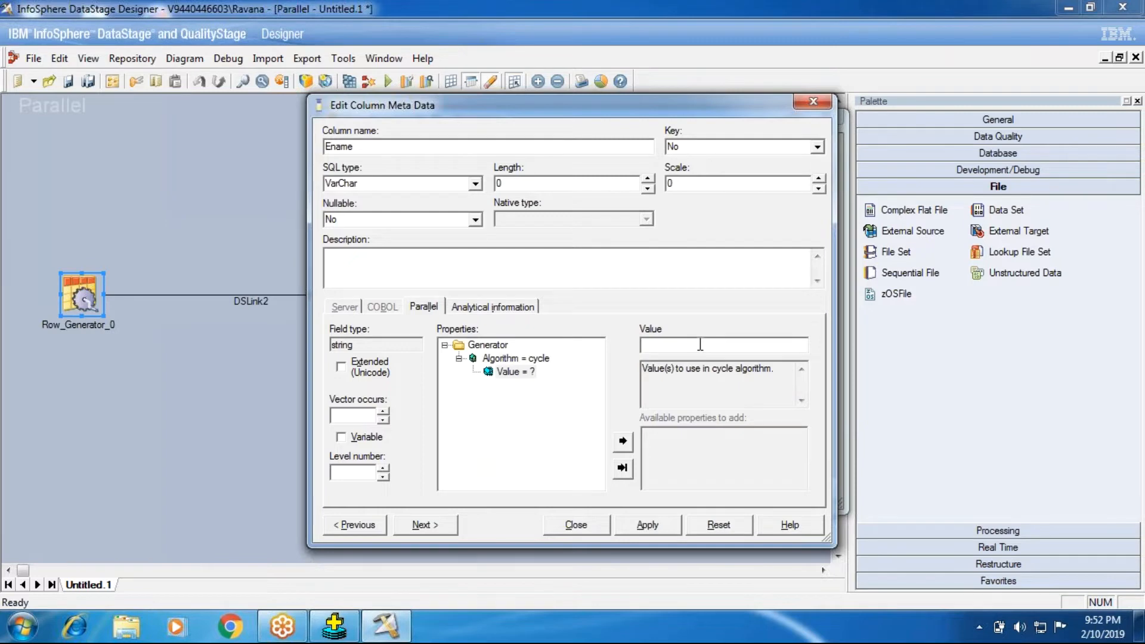
{"action": "type", "text": "rajesh"}
{"action": "key", "text": "Return"}
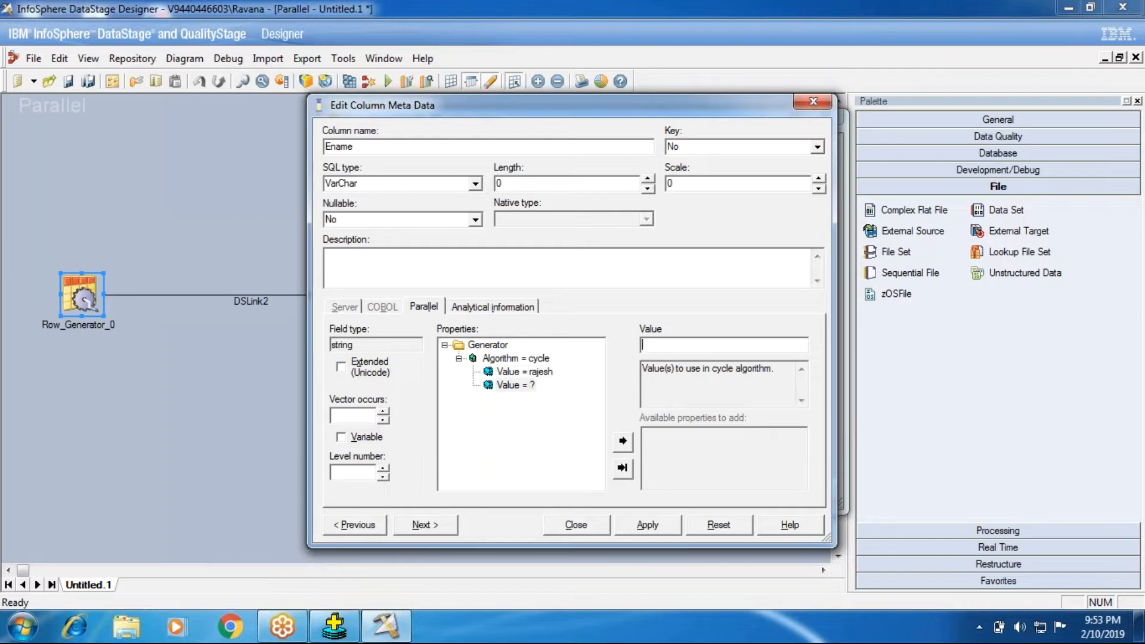
- Add three more sample employee names to Ename's cycle values, and save the field definition while moving on to dob
{"action": "type", "text": "ramesh"}
{"action": "key", "text": "Return"}
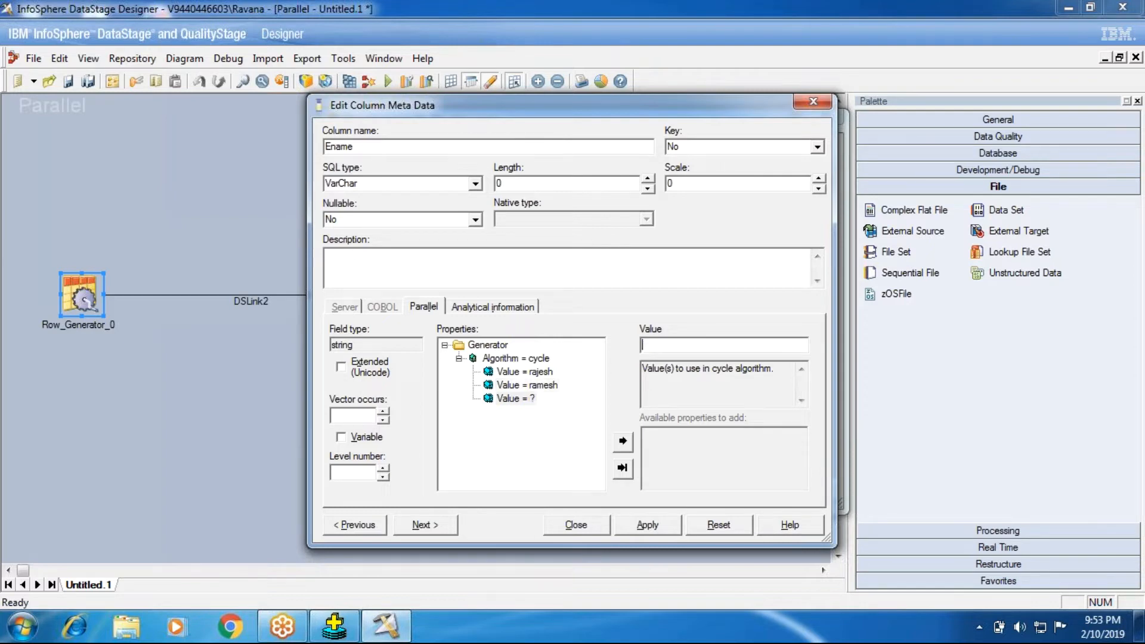
{"action": "type", "text": "suresh"}
{"action": "key", "text": "Return"}
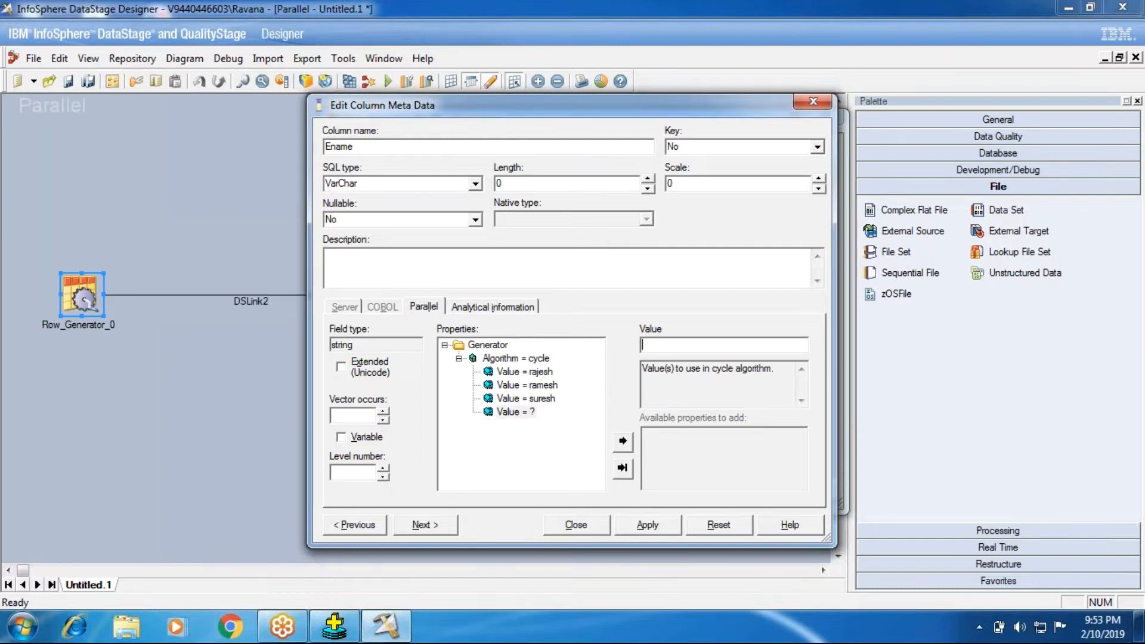
{"action": "type", "text": "kis"}
{"action": "key", "text": "BackSpace"}
{"action": "key", "text": "BackSpace"}
{"action": "key", "text": "BackSpace"}
{"action": "type", "text": "lokesh"}
{"action": "left_click", "coordinate": [423, 524]}
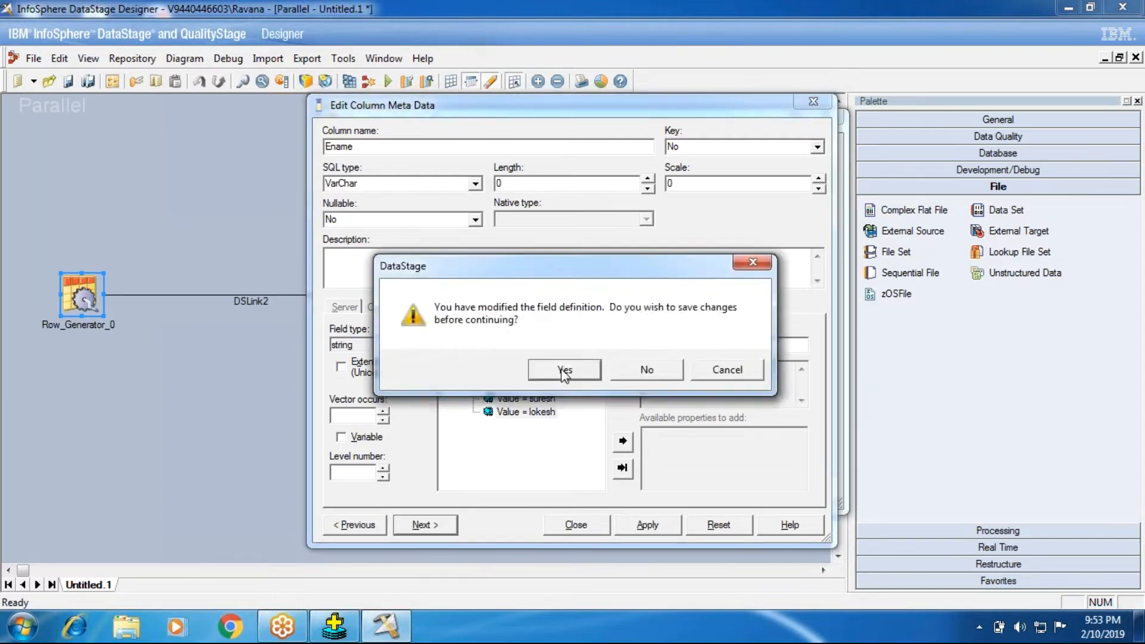
{"action": "left_click", "coordinate": [564, 371]}
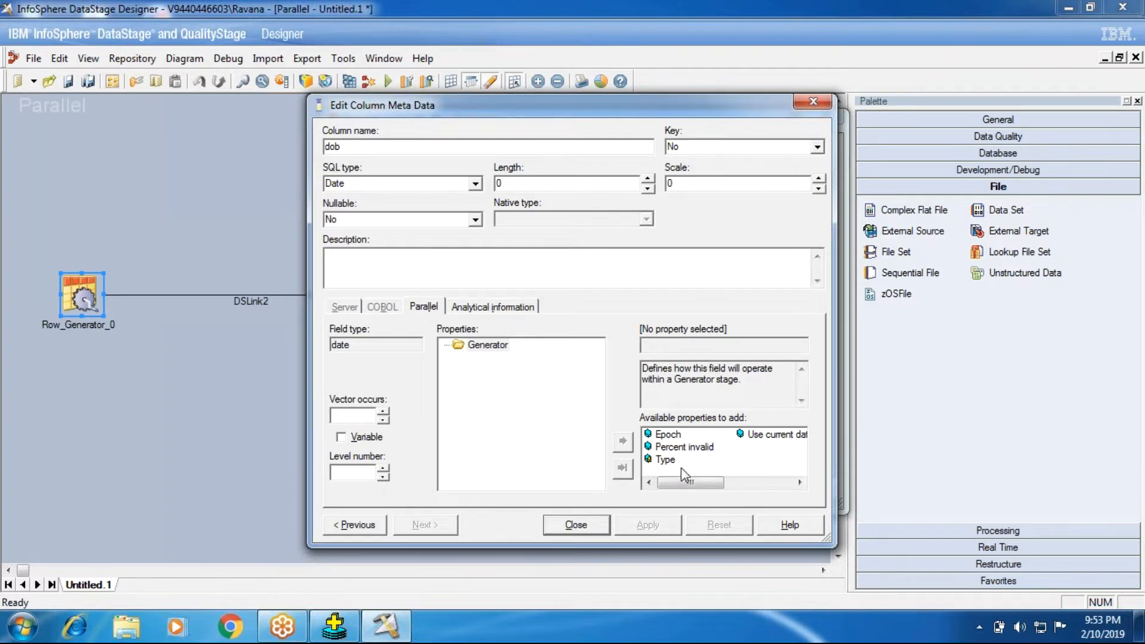
{"action": "double_click", "coordinate": [769, 434]}
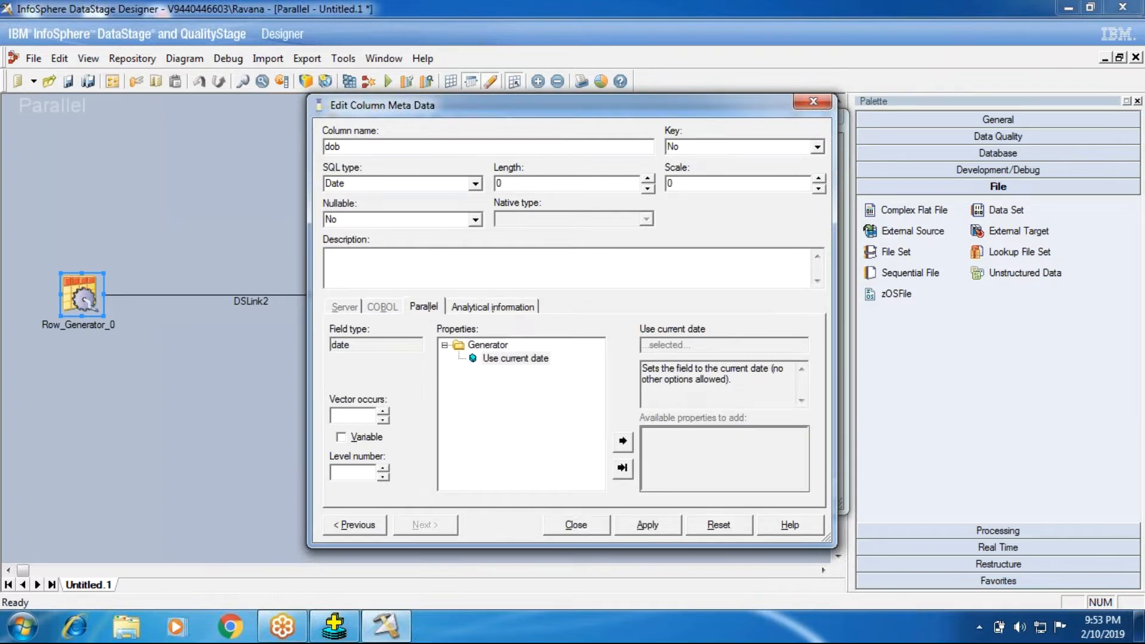
{"action": "right_click", "coordinate": [493, 361]}
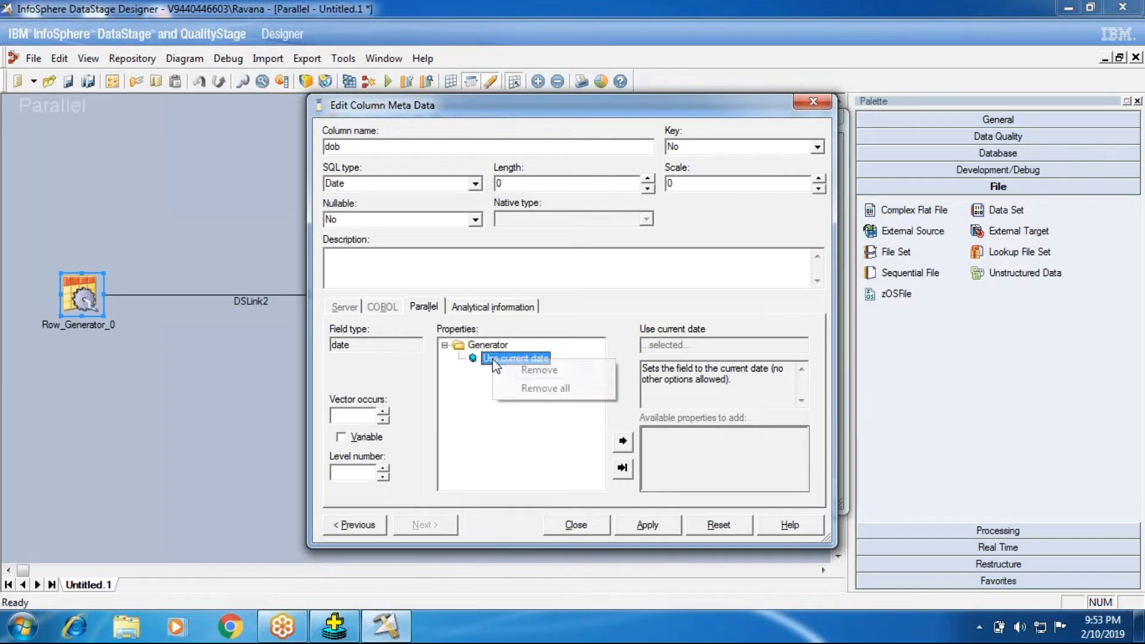
{"action": "left_click", "coordinate": [506, 370]}
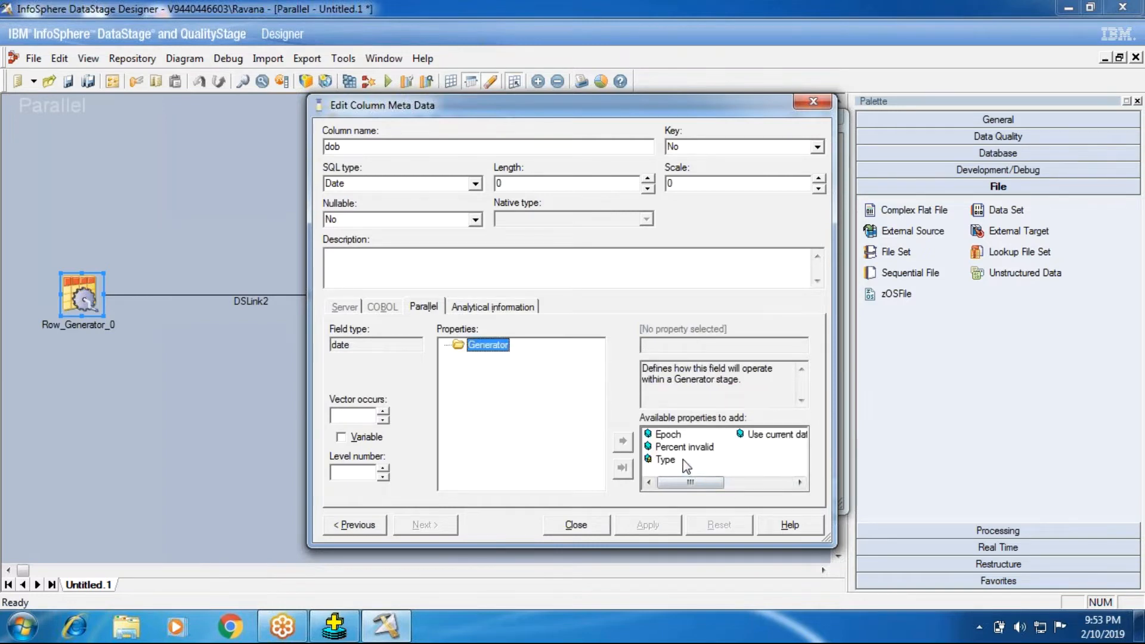
{"action": "double_click", "coordinate": [673, 436]}
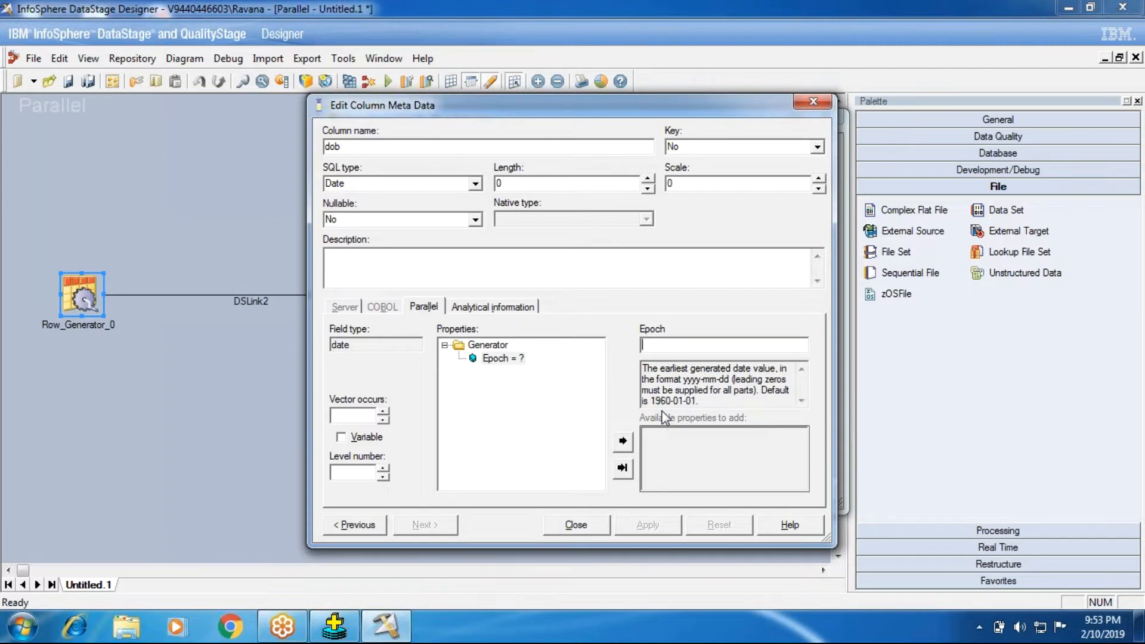
{"action": "mouse_move", "coordinate": [664, 395]}
{"action": "left_mouse_down"}
{"action": "mouse_move", "coordinate": [717, 404]}
{"action": "mouse_move", "coordinate": [651, 390]}
{"action": "left_mouse_up"}
{"action": "left_click", "coordinate": [689, 401]}
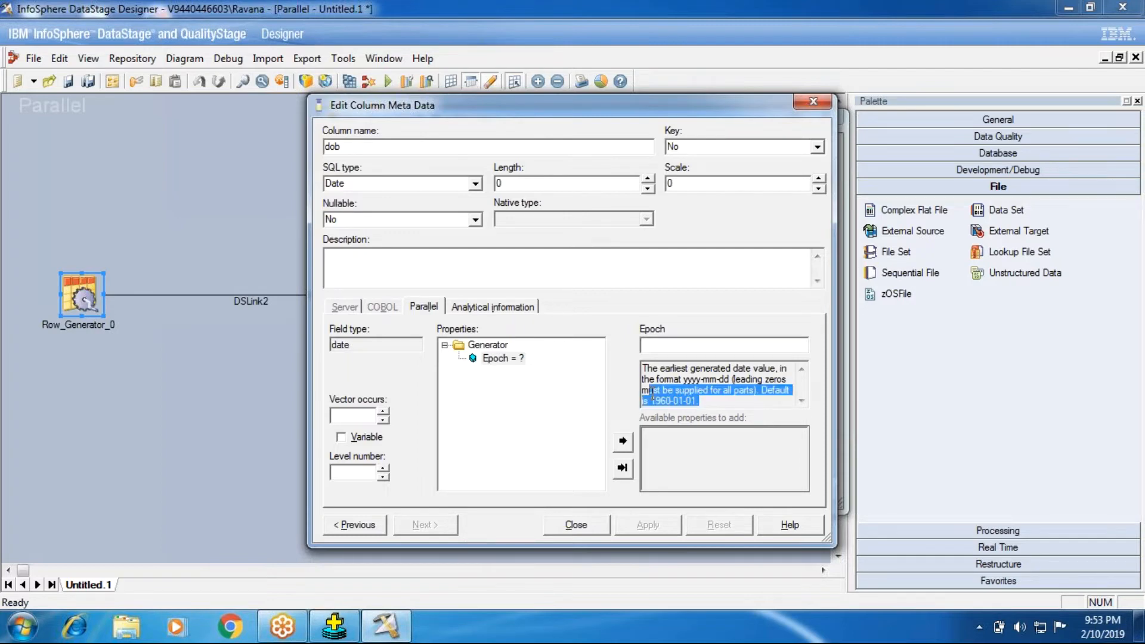
{"action": "right_click", "coordinate": [493, 359]}
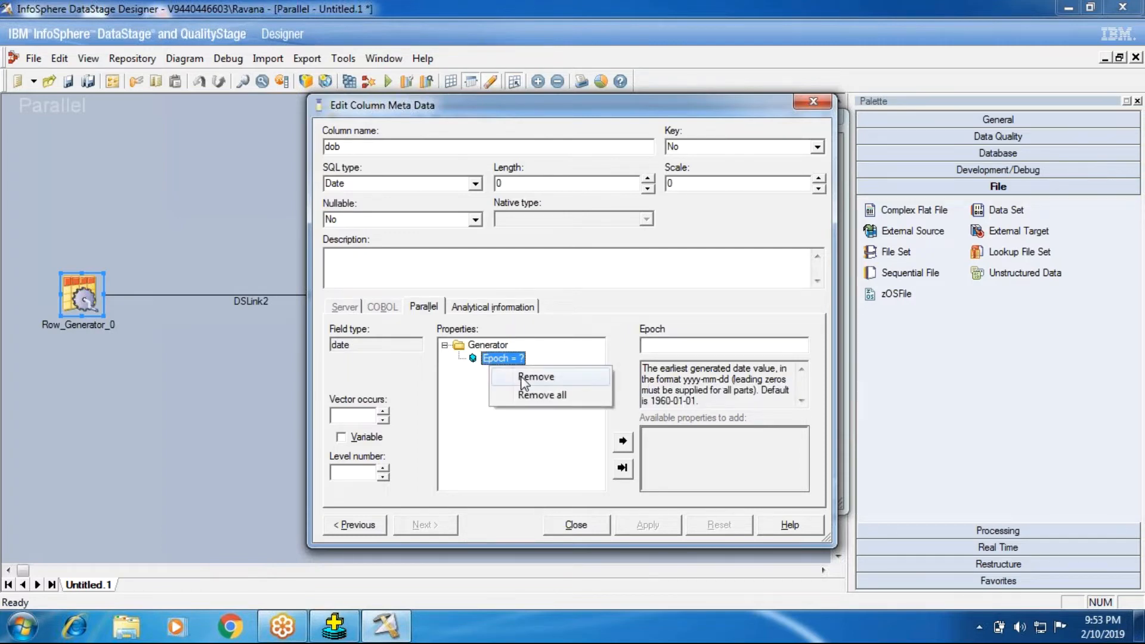
{"action": "left_click", "coordinate": [537, 378]}
- Set the dob column's generator Epoch to 1980-01-01, apply it, and close the column metadata
{"action": "double_click", "coordinate": [665, 434]}
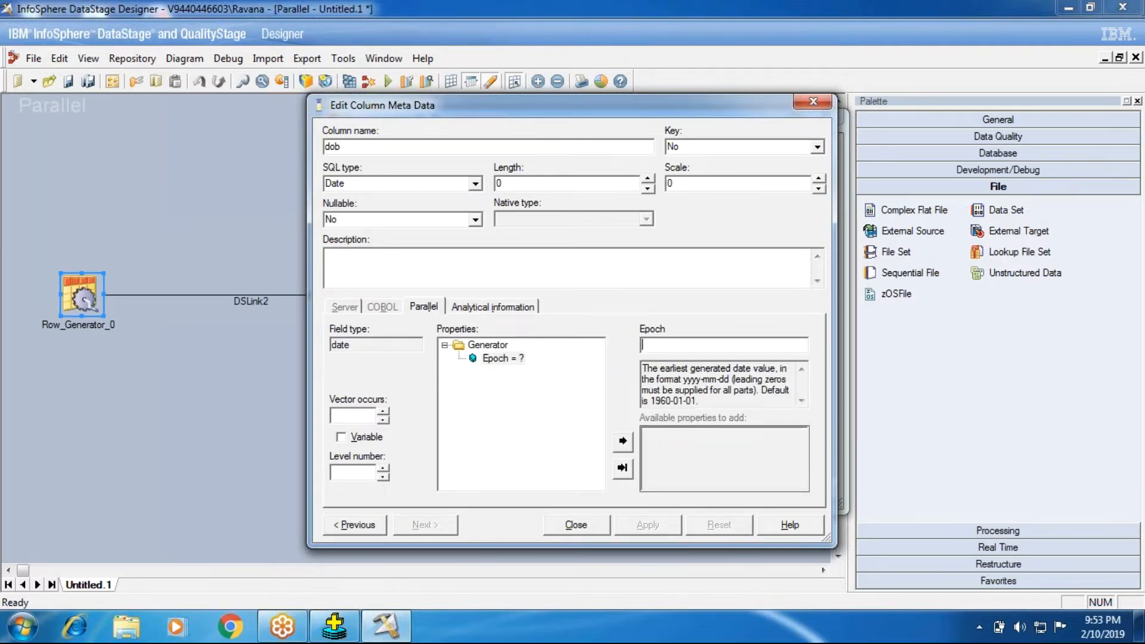
{"action": "type", "text": "1980-01-01"}
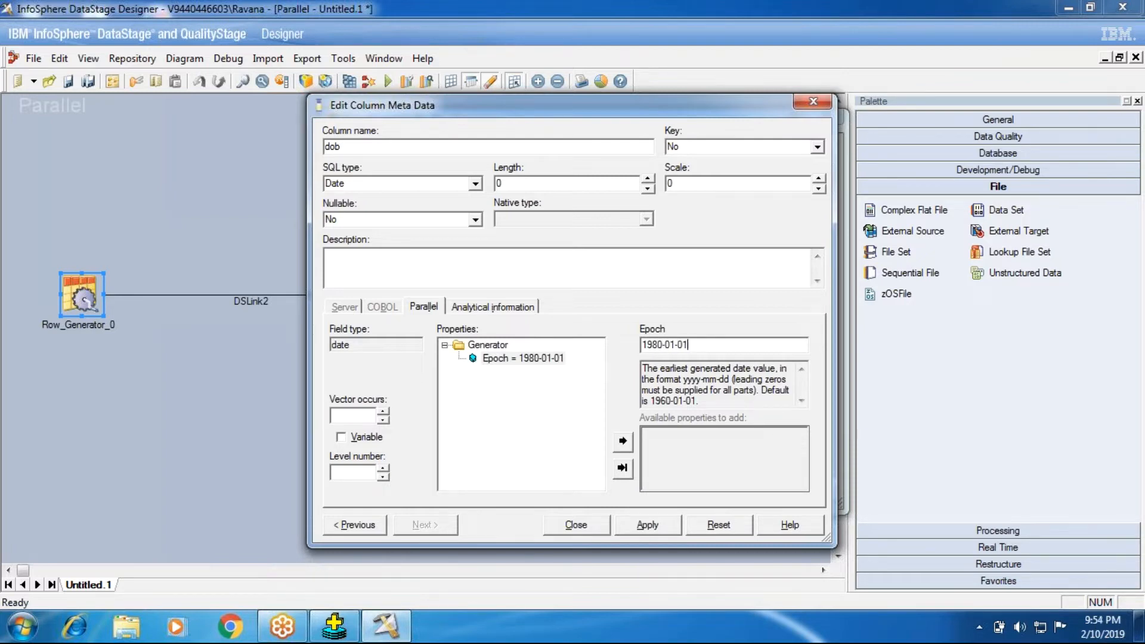
{"action": "left_click", "coordinate": [662, 525]}
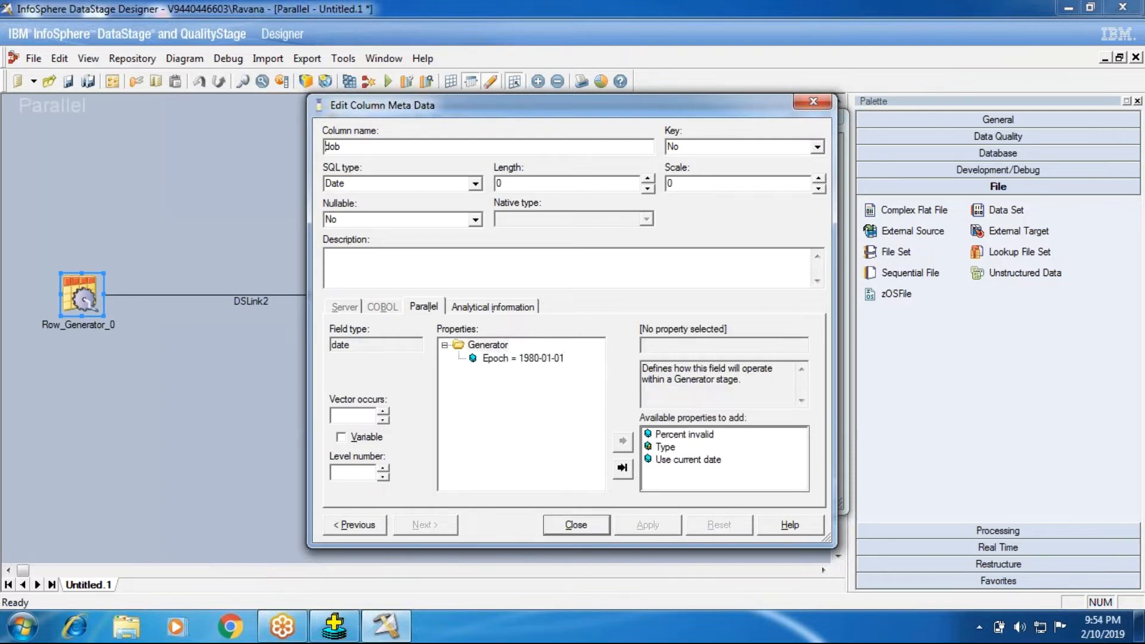
{"action": "left_click", "coordinate": [577, 526]}
- View the Row Generator's data, widen the dob and Ename columns, examine how the names repeat, and close the data browser
{"action": "left_click", "coordinate": [798, 177]}
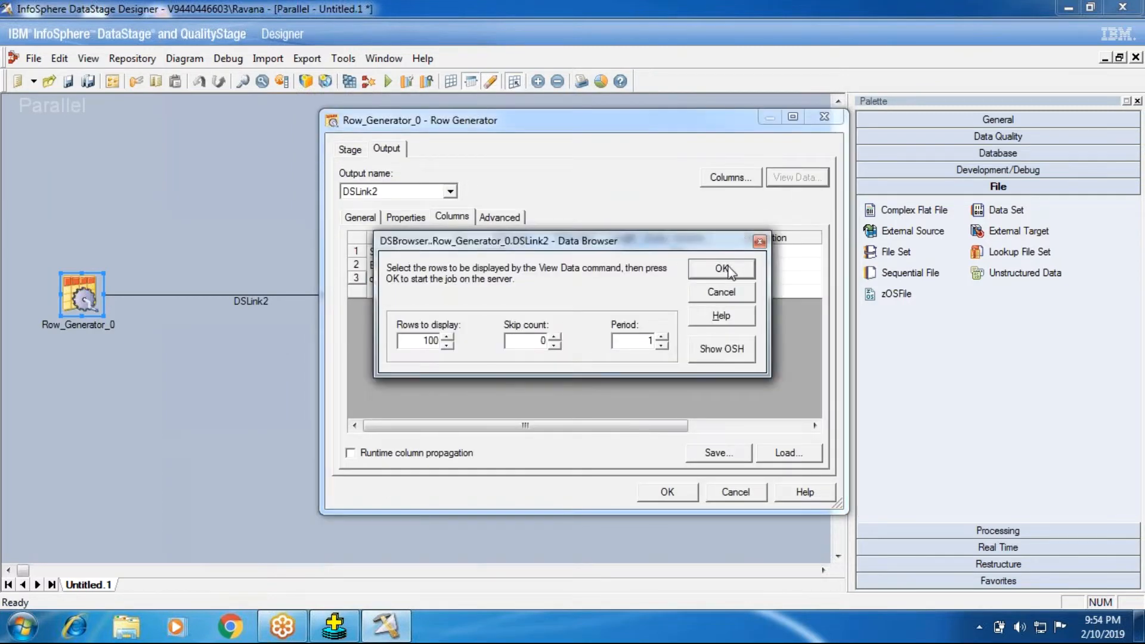
{"action": "left_click", "coordinate": [723, 269]}
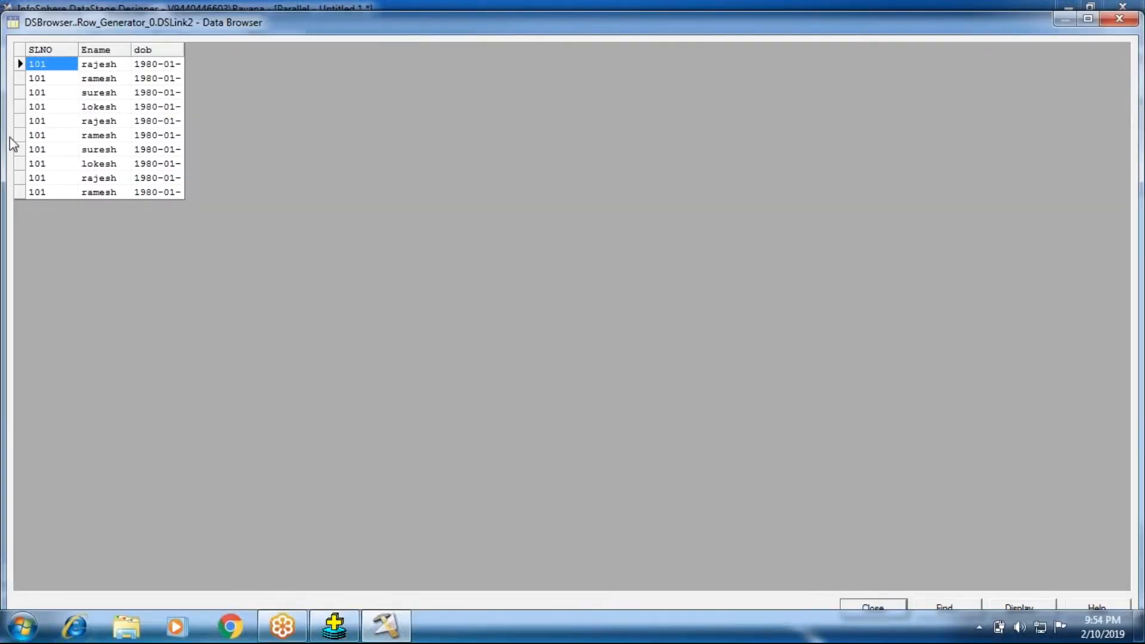
{"action": "left_click_drag", "start_coordinate": [184, 51], "coordinate": [285, 69]}
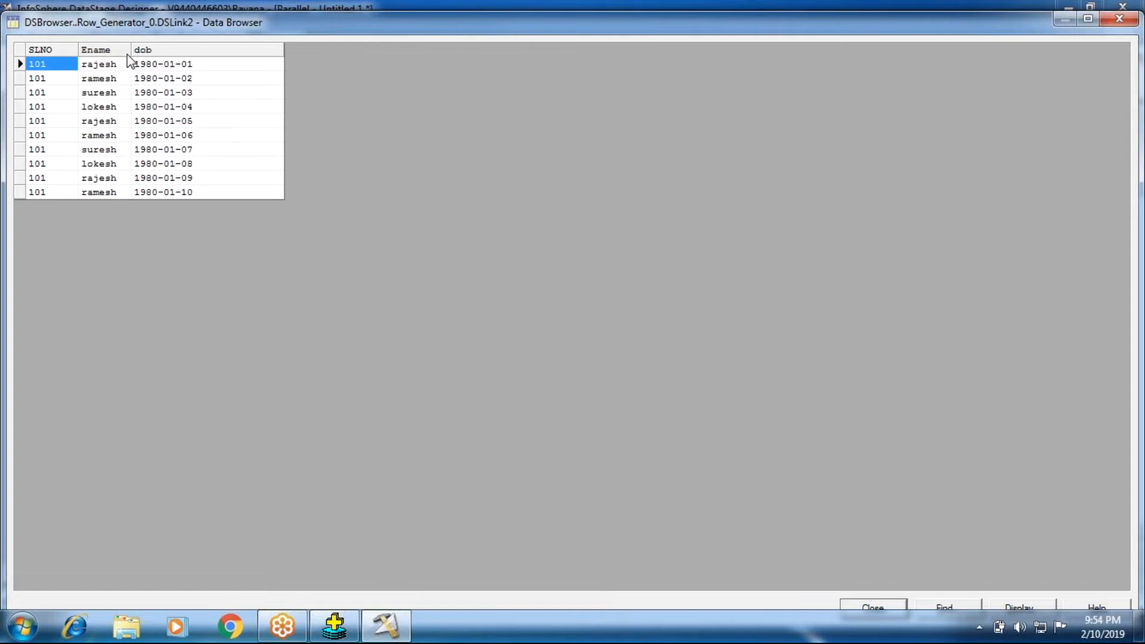
{"action": "left_click_drag", "start_coordinate": [132, 51], "coordinate": [238, 47]}
{"action": "left_click", "coordinate": [115, 80]}
{"action": "left_click", "coordinate": [114, 105]}
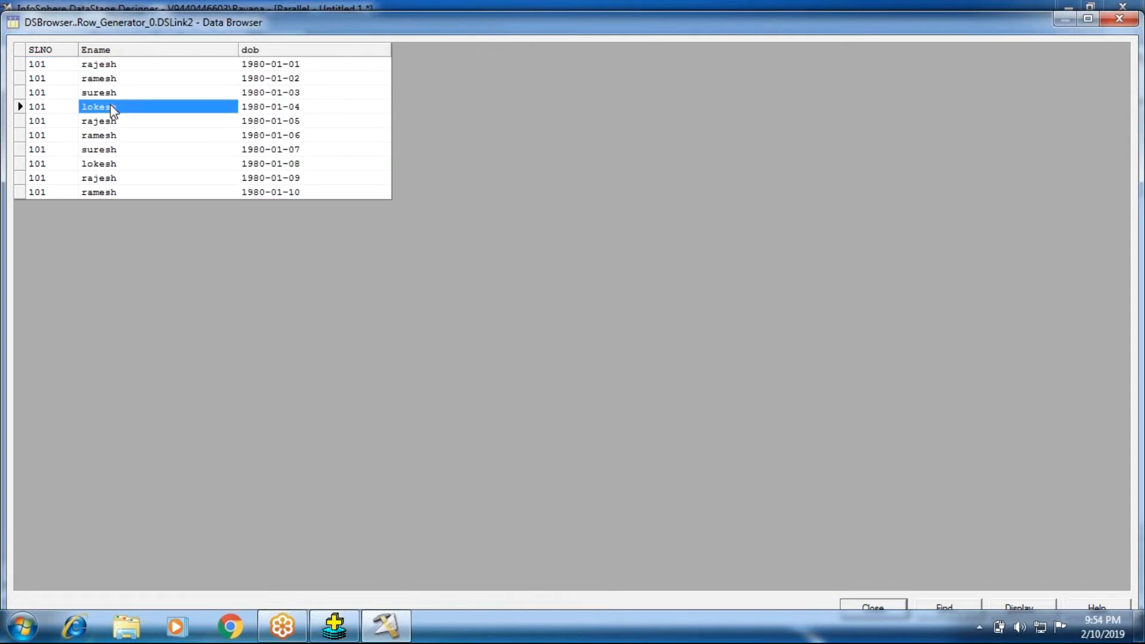
{"action": "left_click", "coordinate": [110, 89]}
{"action": "left_click", "coordinate": [109, 78]}
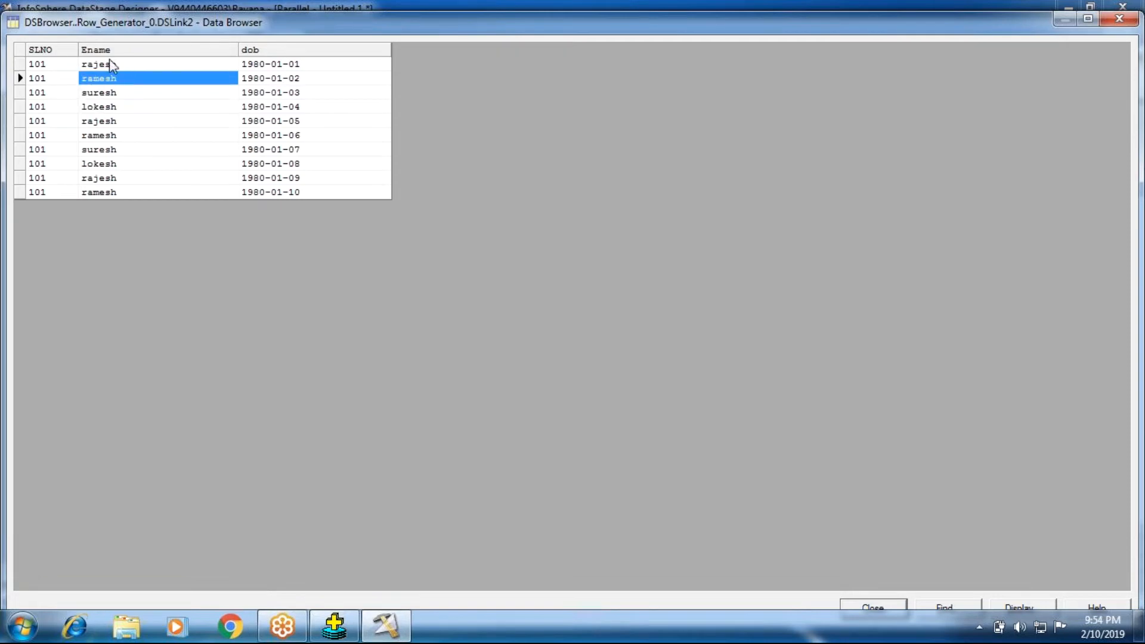
{"action": "left_click", "coordinate": [110, 64]}
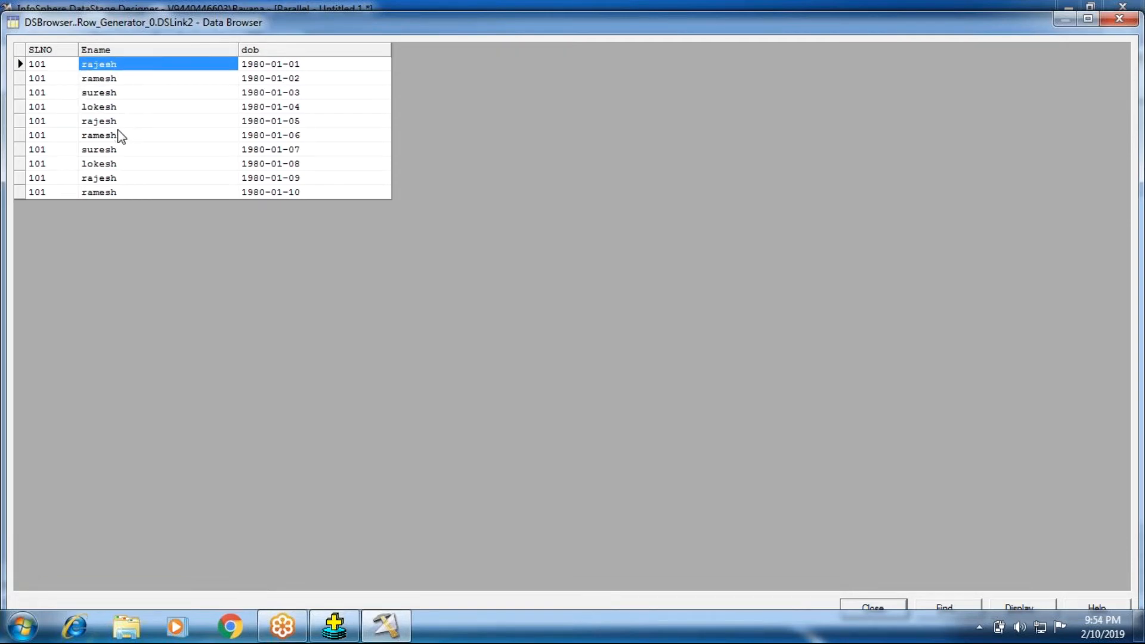
{"action": "left_click", "coordinate": [118, 124]}
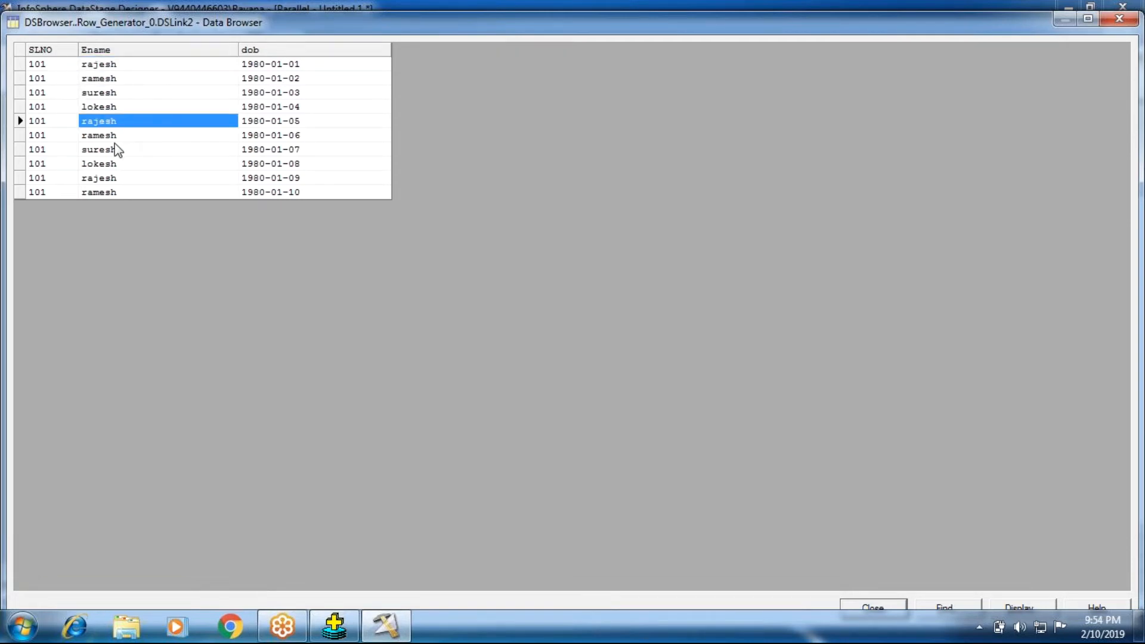
{"action": "left_click", "coordinate": [890, 602]}
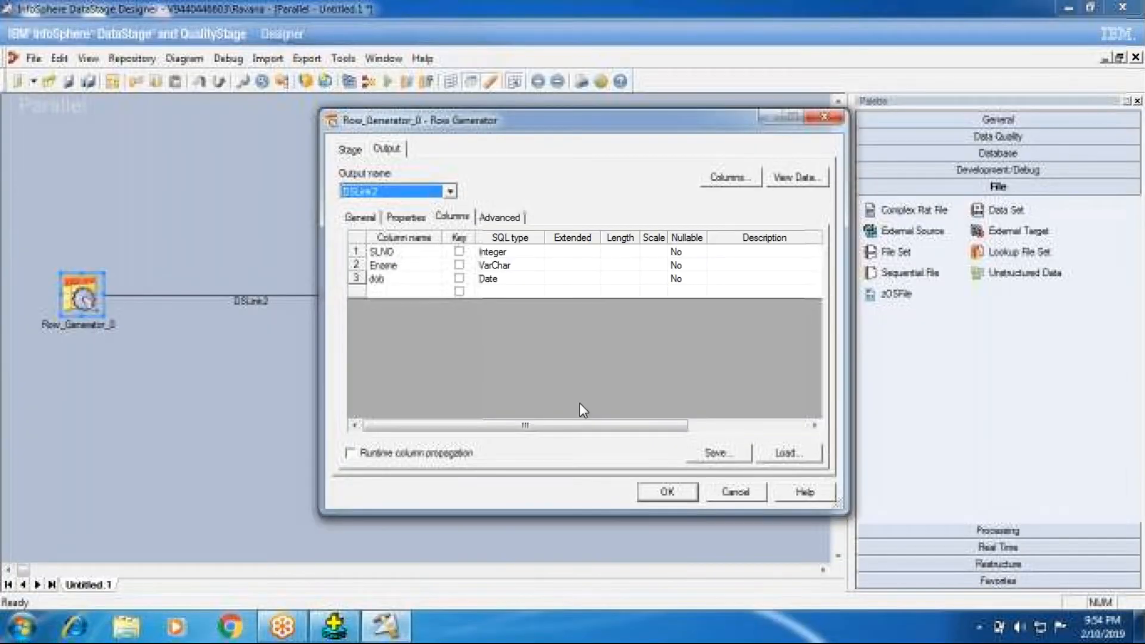
- Open the SLNO column's metadata, review the Increment and Limit of its cycle generator, and close the metadata
{"action": "left_click", "coordinate": [356, 253]}
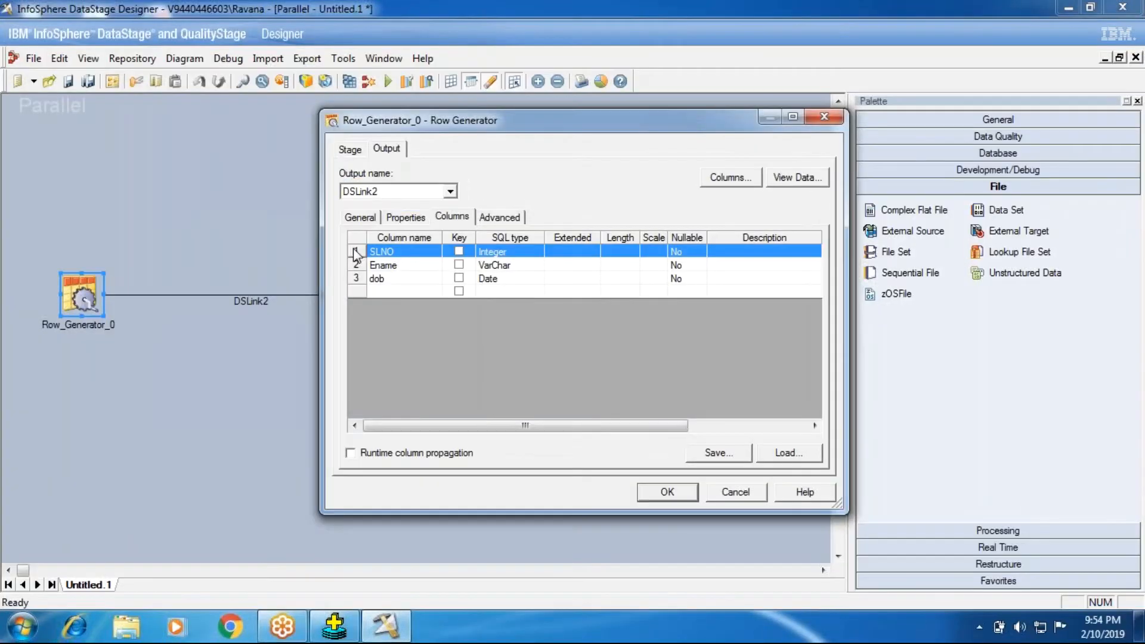
{"action": "double_click", "coordinate": [356, 253]}
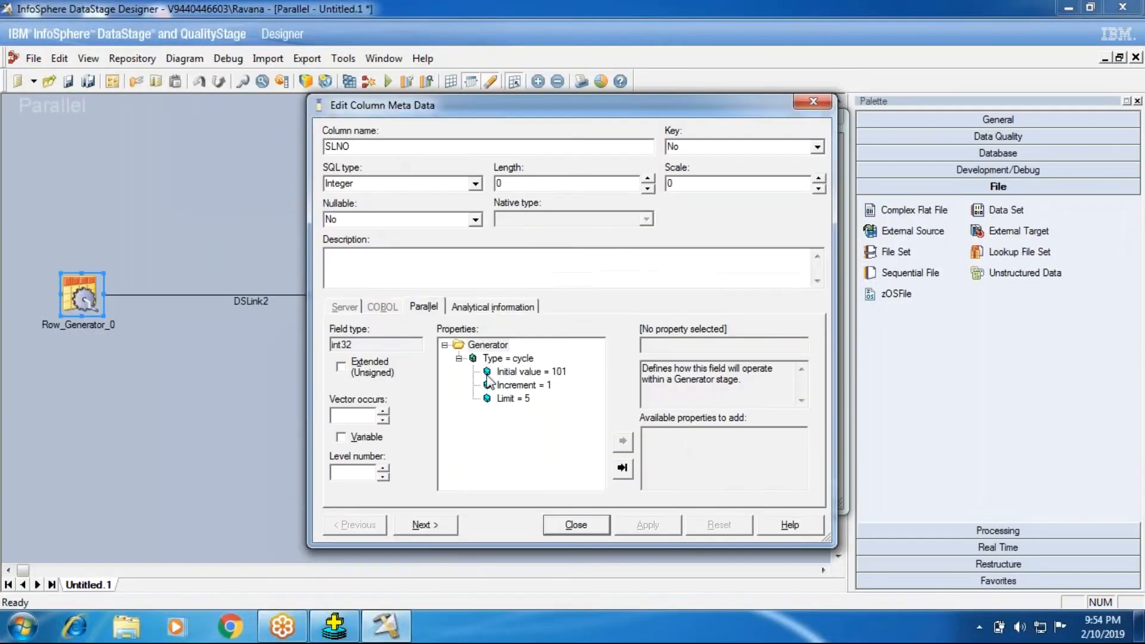
{"action": "left_click", "coordinate": [523, 386]}
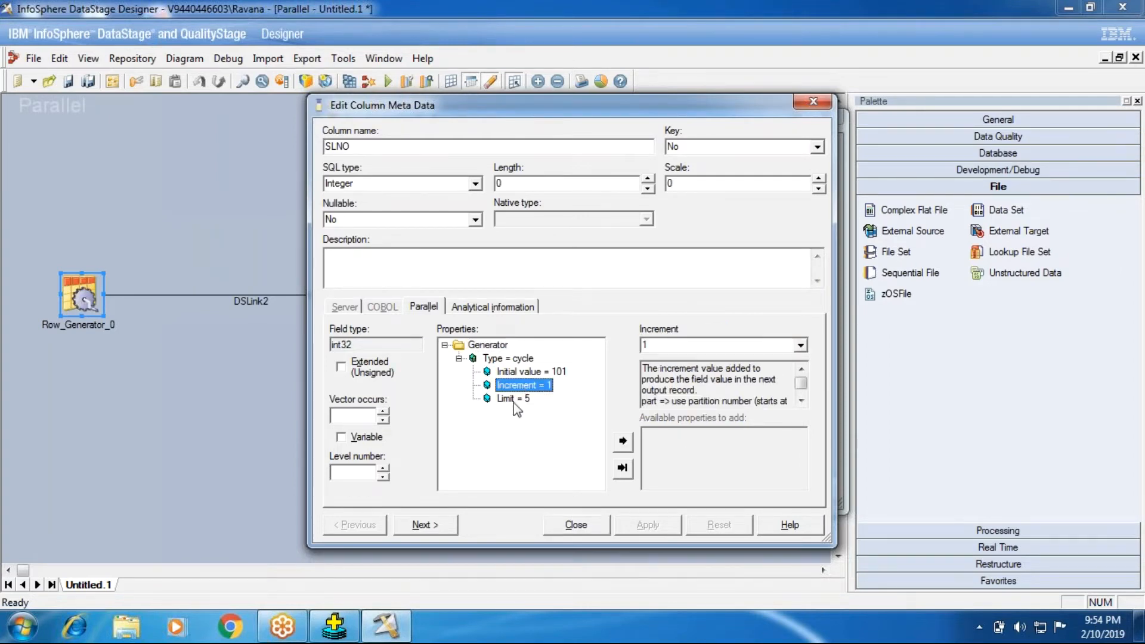
{"action": "left_click", "coordinate": [514, 400]}
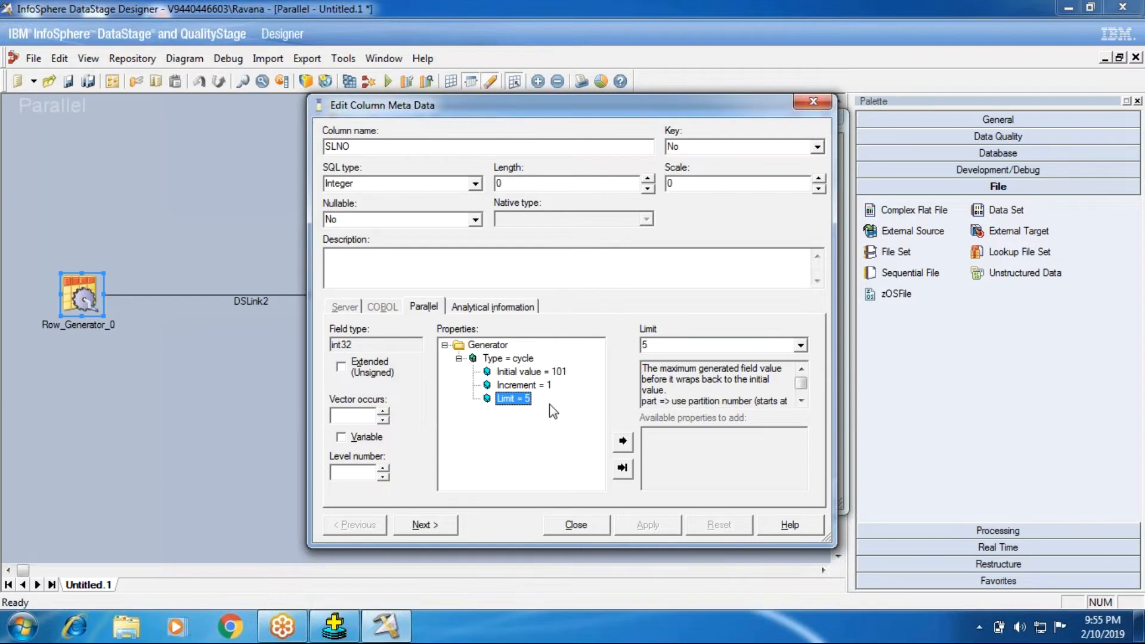
{"action": "left_click", "coordinate": [541, 386]}
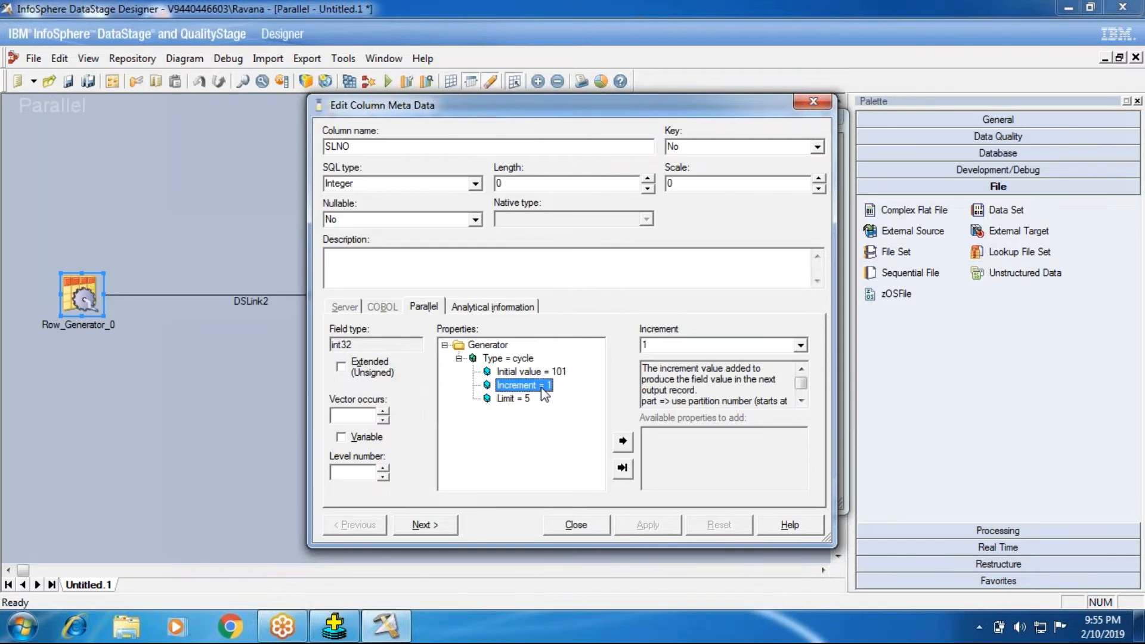
{"action": "left_click", "coordinate": [588, 530]}
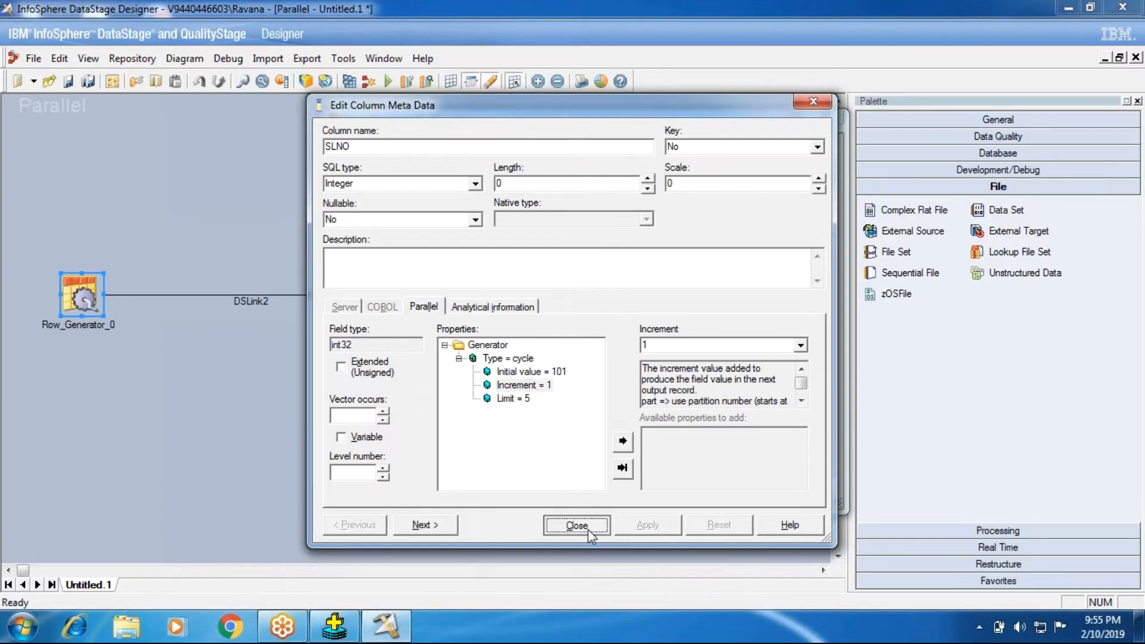
- View the Row Generator's data, check the generated SLNO values, and close the data browser
{"action": "left_click", "coordinate": [797, 178]}
{"action": "left_click", "coordinate": [748, 274]}
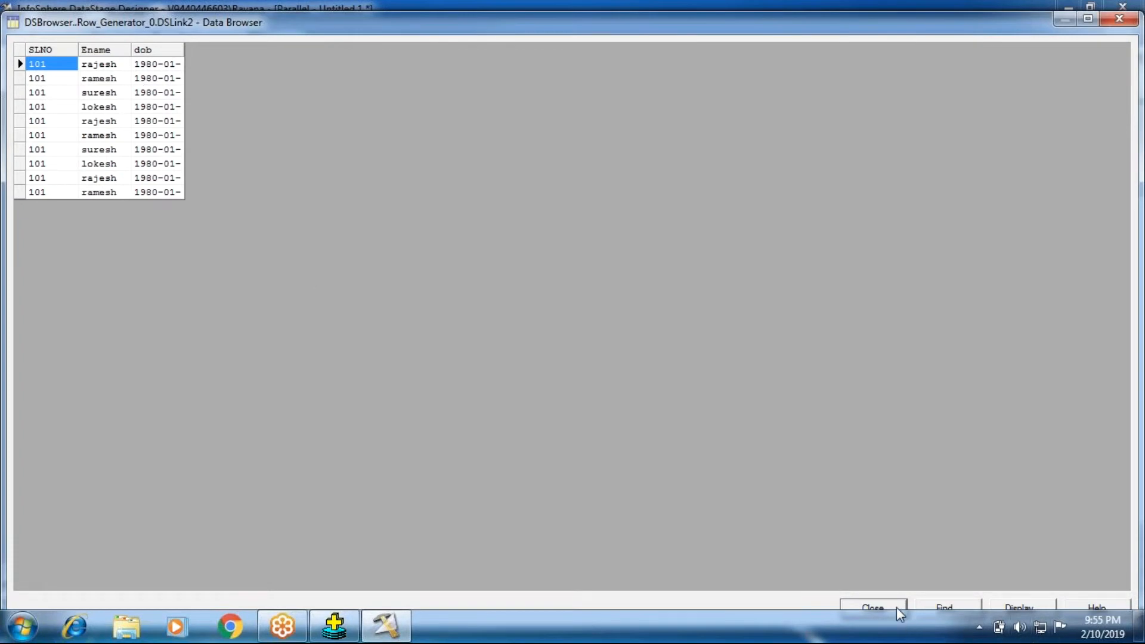
{"action": "left_click", "coordinate": [893, 604]}
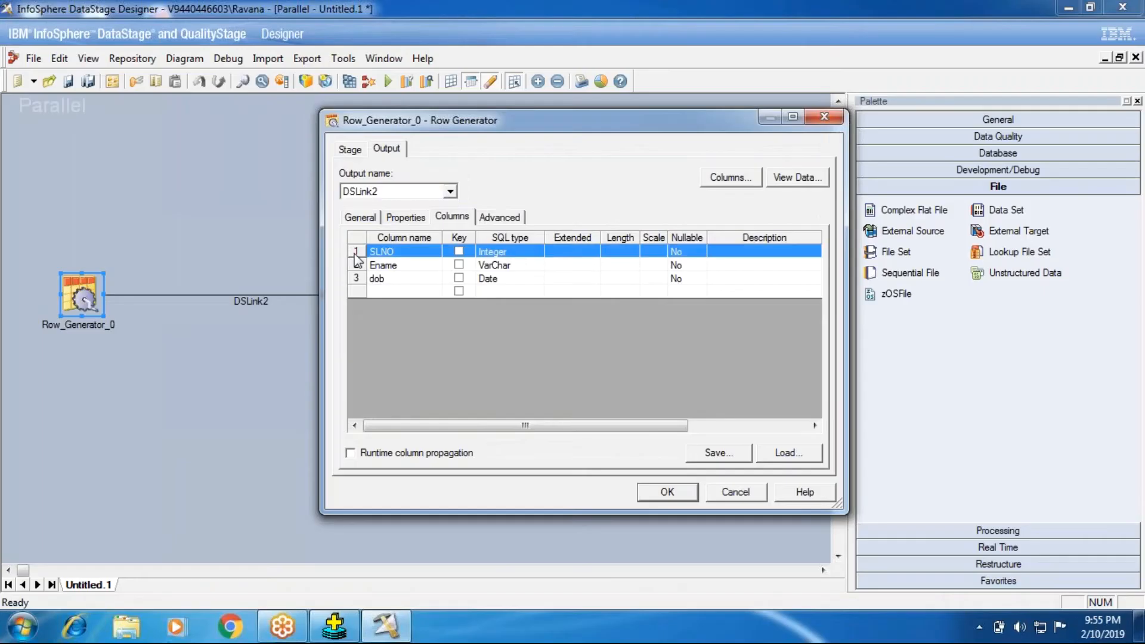
- Reopen the SLNO column's metadata, recheck its Limit, Initial value and Increment properties, and close it
{"action": "double_click", "coordinate": [356, 254]}
{"action": "left_click", "coordinate": [513, 398]}
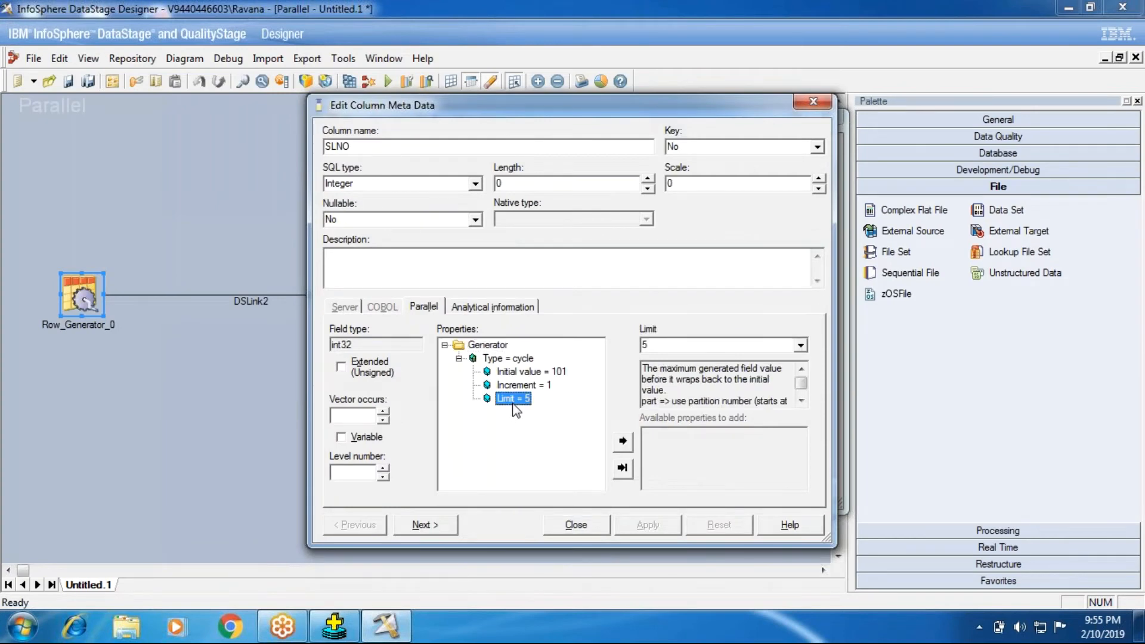
{"action": "left_click", "coordinate": [515, 373]}
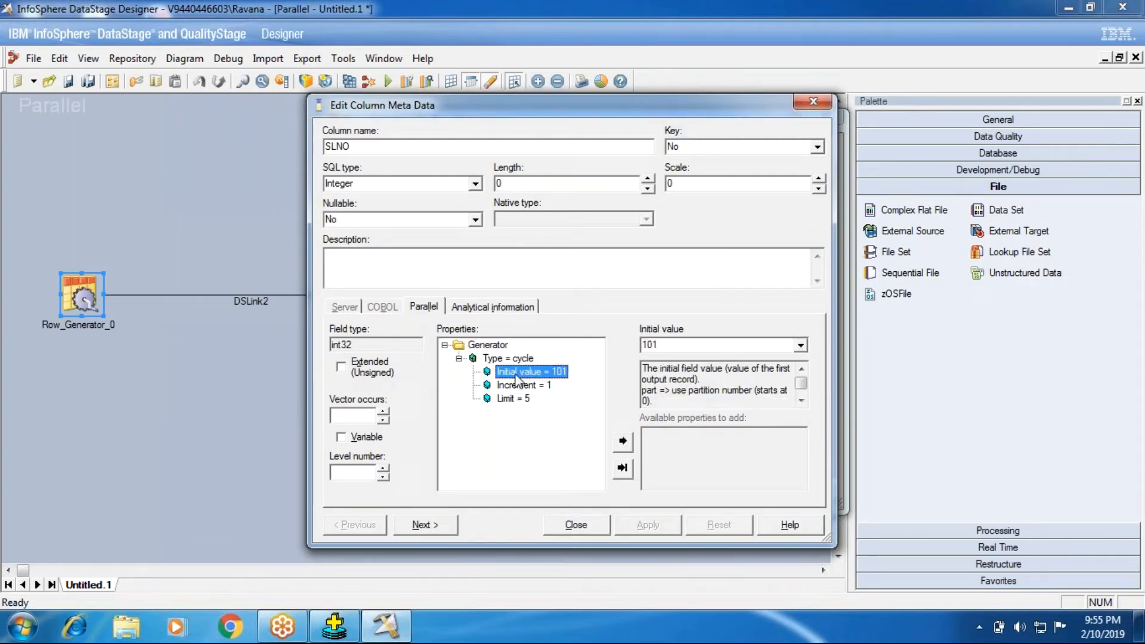
{"action": "left_click", "coordinate": [515, 398]}
{"action": "left_click", "coordinate": [516, 387]}
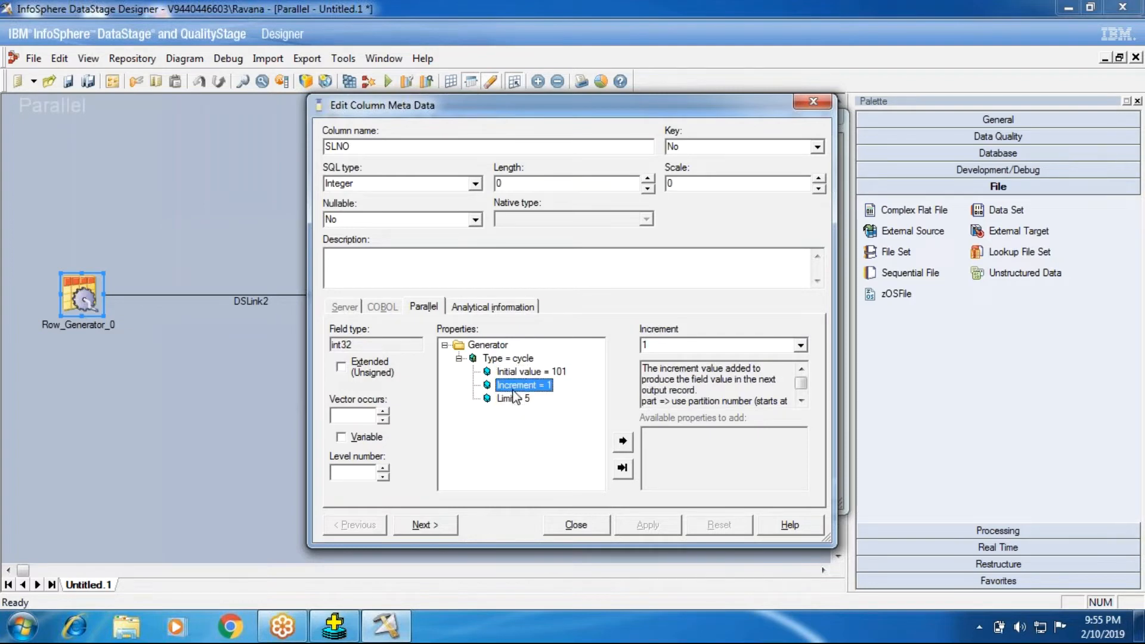
{"action": "left_click", "coordinate": [557, 531]}
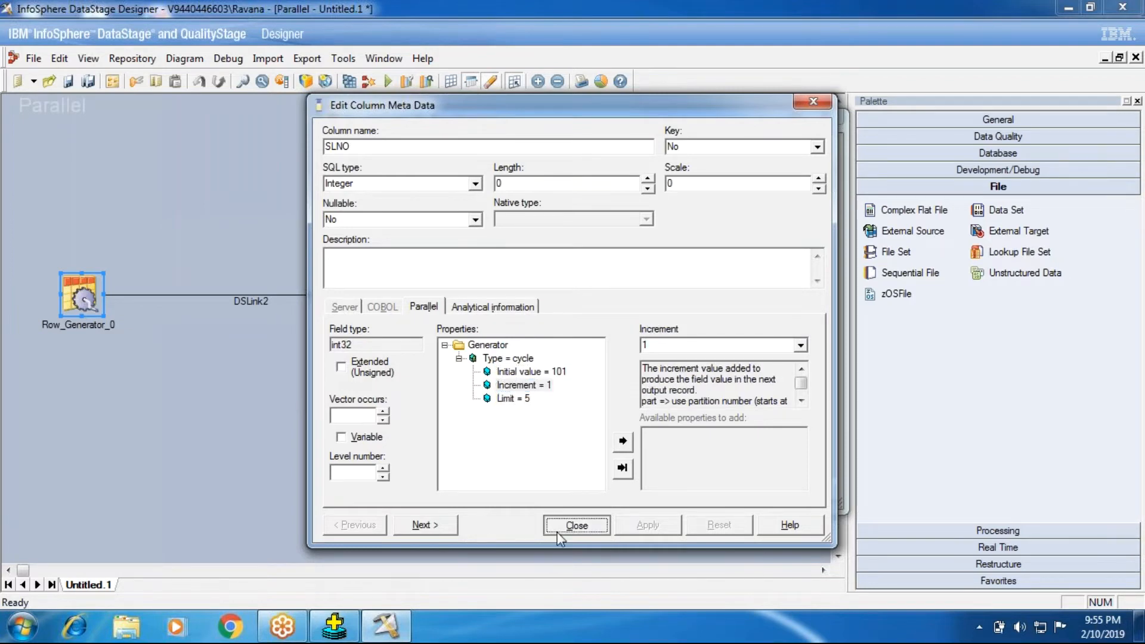
- Accept the Row Generator's settings and reopen the stage at its output column definitions
{"action": "left_click", "coordinate": [649, 492]}
{"action": "double_click", "coordinate": [83, 293]}
{"action": "left_click", "coordinate": [452, 216]}
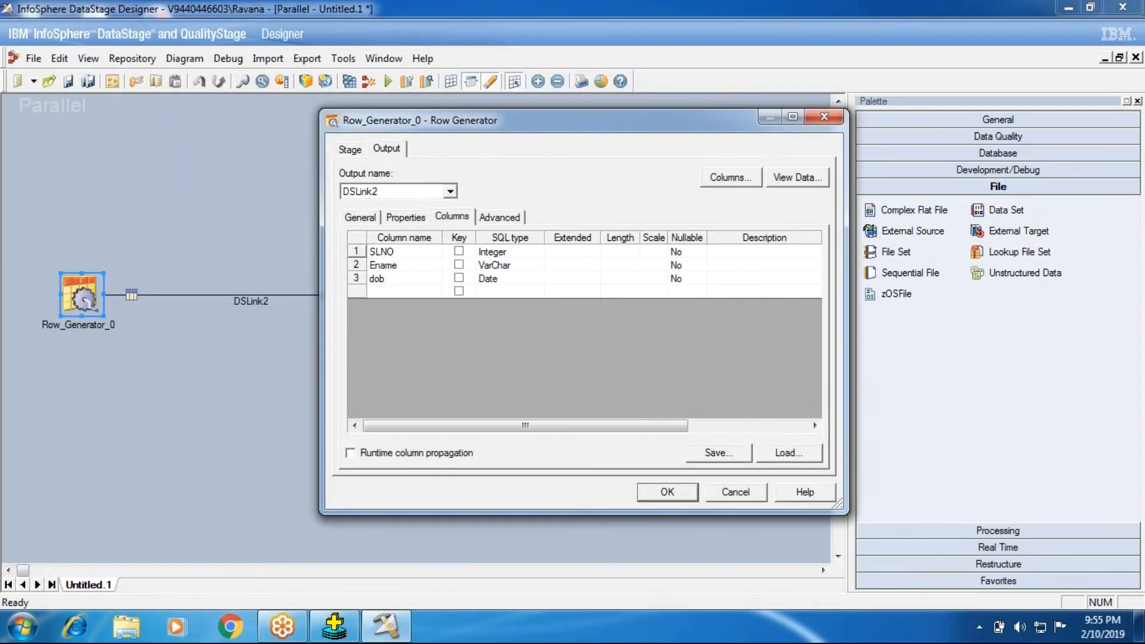
- View the Row Generator's data again, widen dob to show full dates, check the SLNO values, and close the data browser
{"action": "left_click", "coordinate": [797, 178]}
{"action": "left_click", "coordinate": [722, 275]}
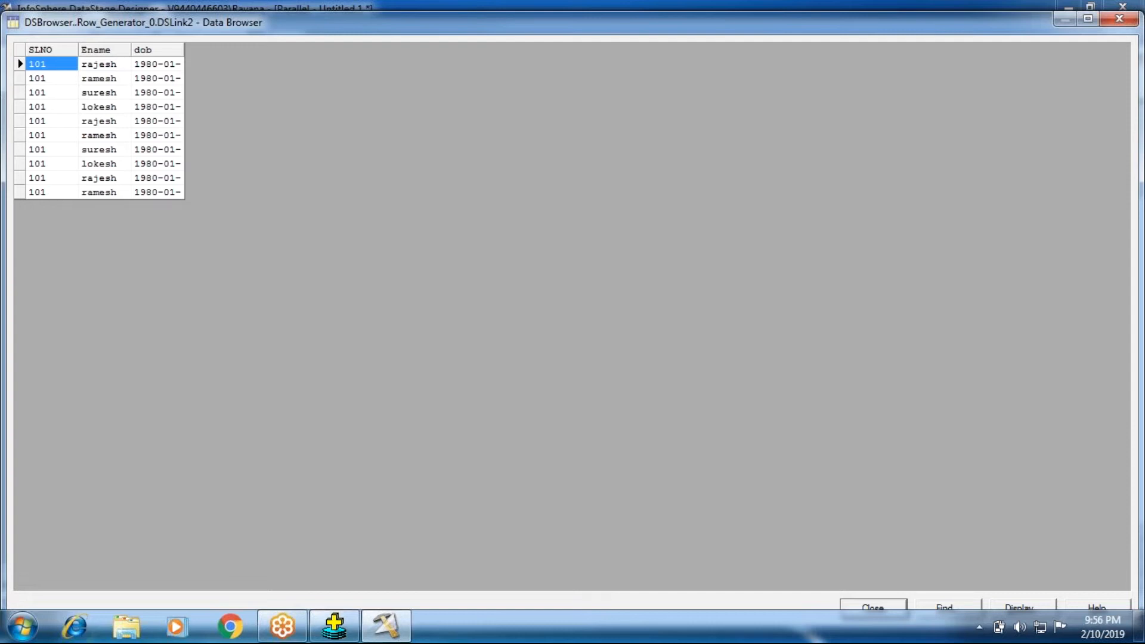
{"action": "double_click", "coordinate": [186, 49]}
{"action": "left_click", "coordinate": [71, 108]}
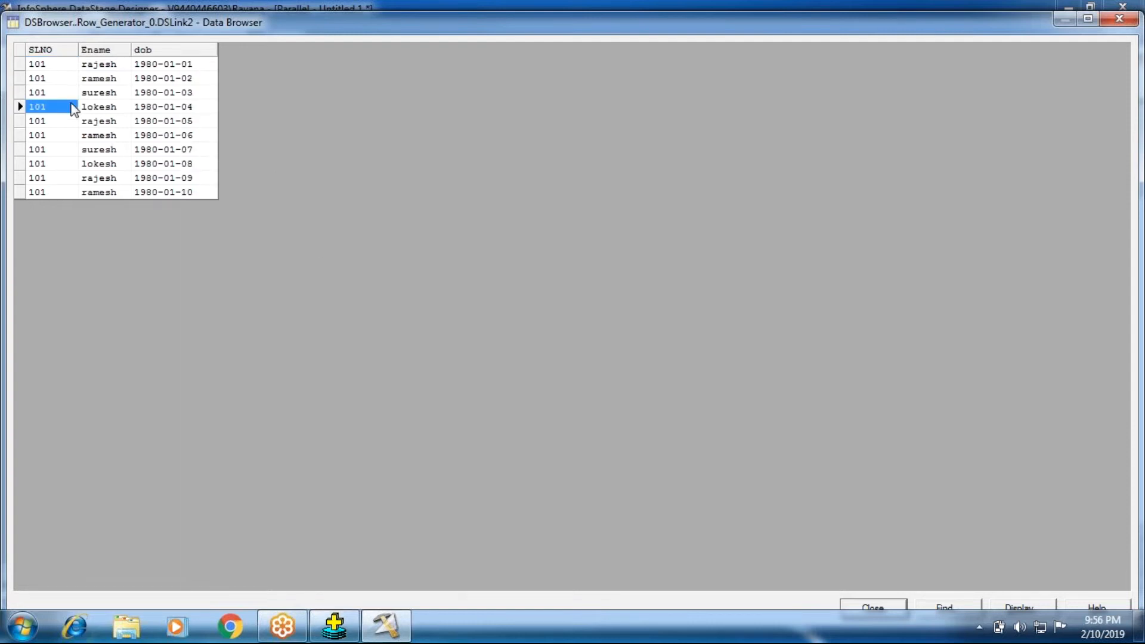
{"action": "left_click", "coordinate": [874, 609]}
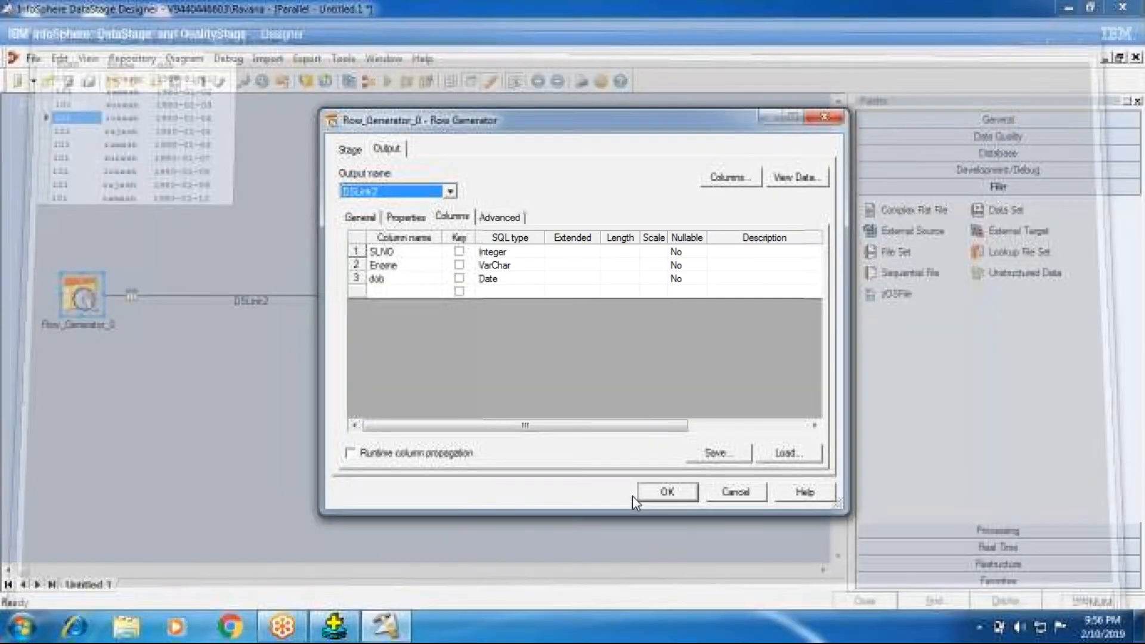
- Open the metadata of SLNO once more and examine its Initial value, Increment and Limit in turn
{"action": "double_click", "coordinate": [358, 245]}
{"action": "left_click", "coordinate": [551, 374]}
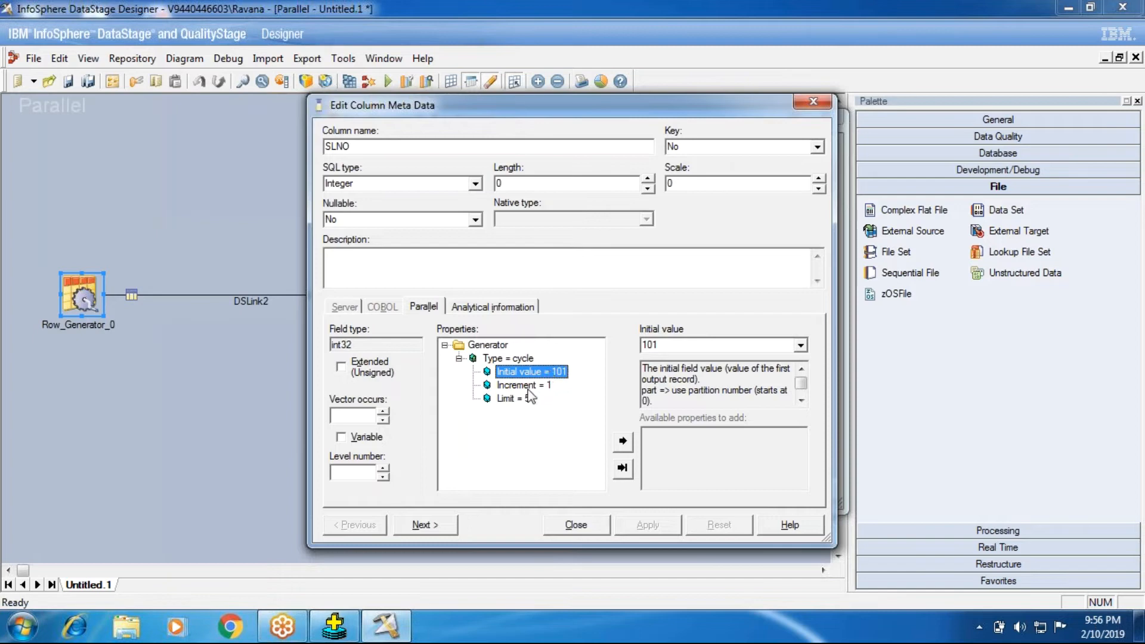
{"action": "left_click", "coordinate": [528, 385]}
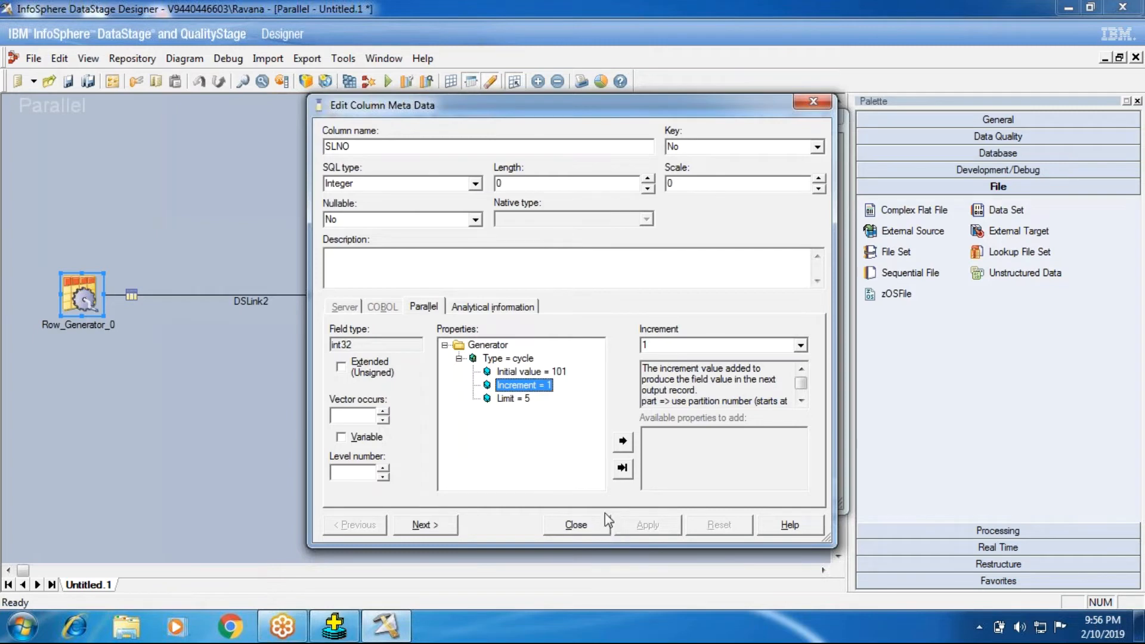
{"action": "left_click", "coordinate": [521, 403]}
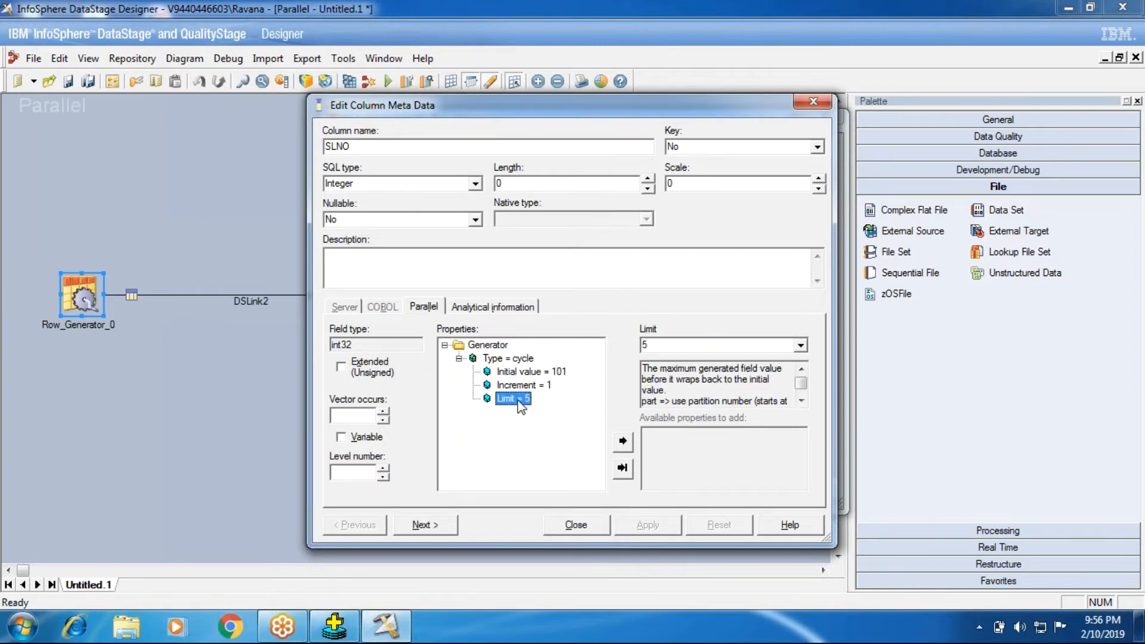
- Check the options offered for SLNO's Increment and re-enter the value as 1
{"action": "left_click", "coordinate": [524, 386]}
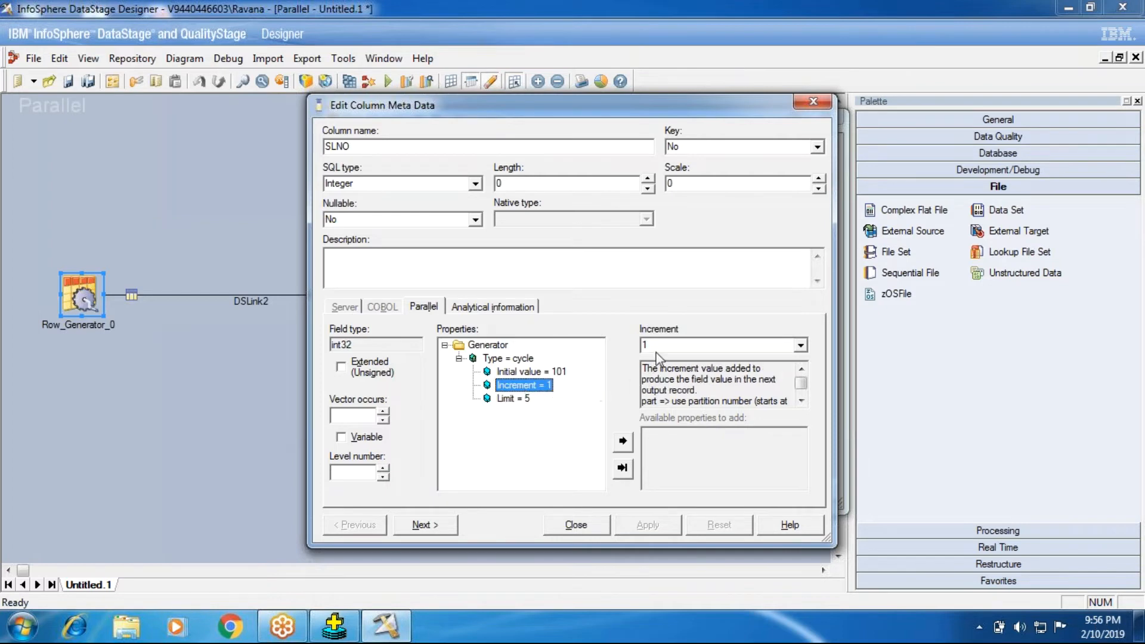
{"action": "left_click", "coordinate": [745, 349]}
{"action": "left_click", "coordinate": [805, 348]}
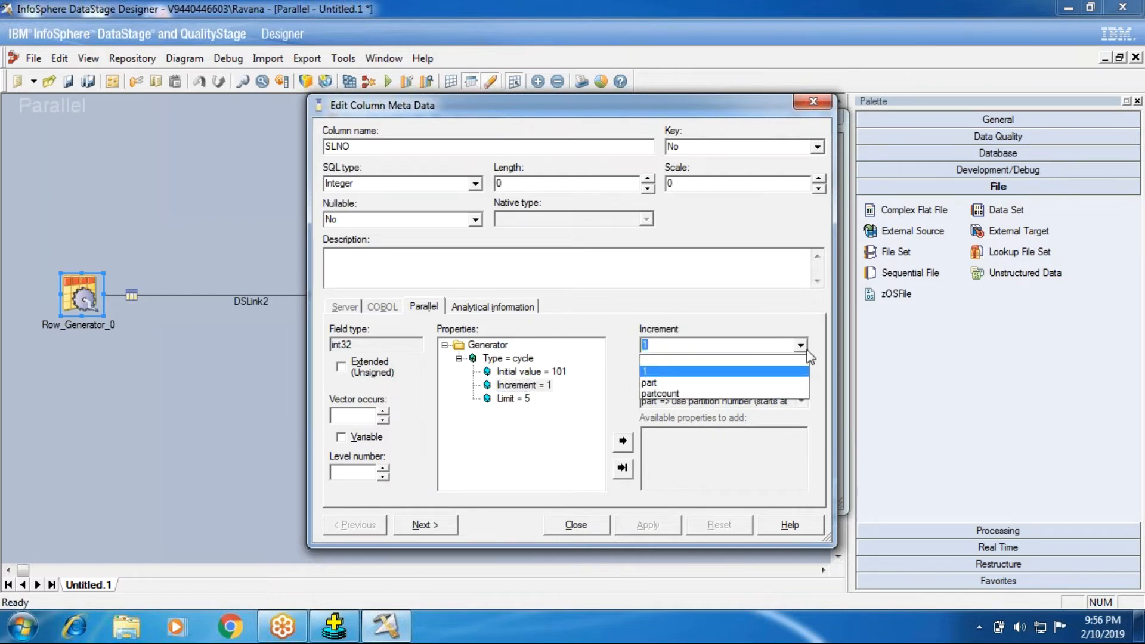
{"action": "left_click", "coordinate": [802, 349]}
{"action": "left_click", "coordinate": [667, 347]}
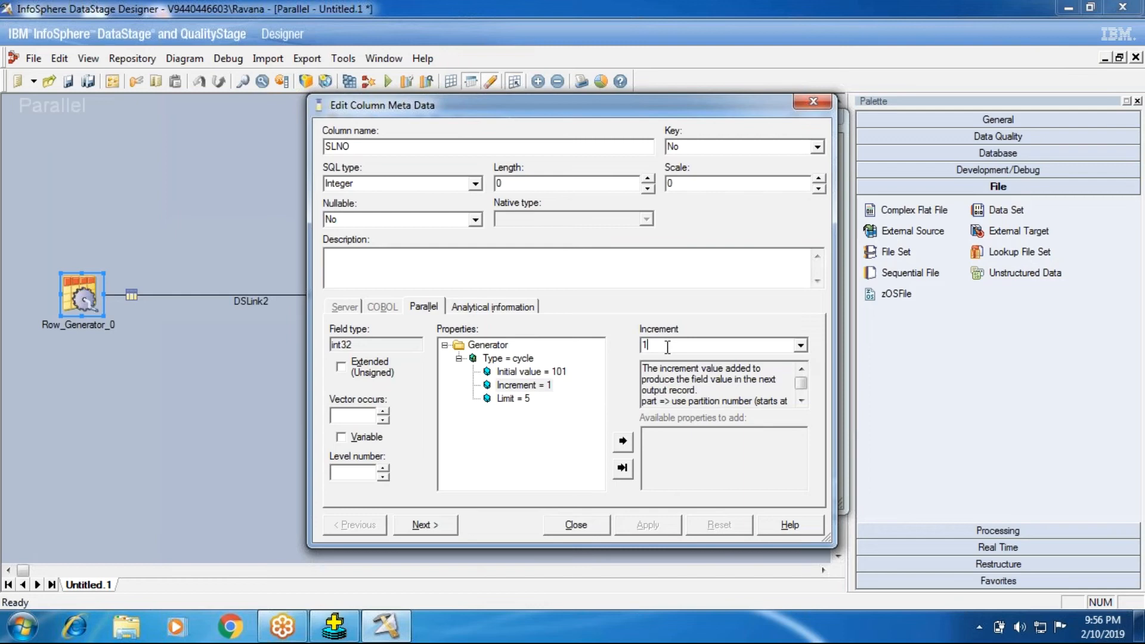
{"action": "key", "text": "BackSpace"}
{"action": "type", "text": "1"}
- Review SLNO's Initial value and Limit, close the column metadata, and accept the Row Generator stage's settings
{"action": "left_click", "coordinate": [562, 374]}
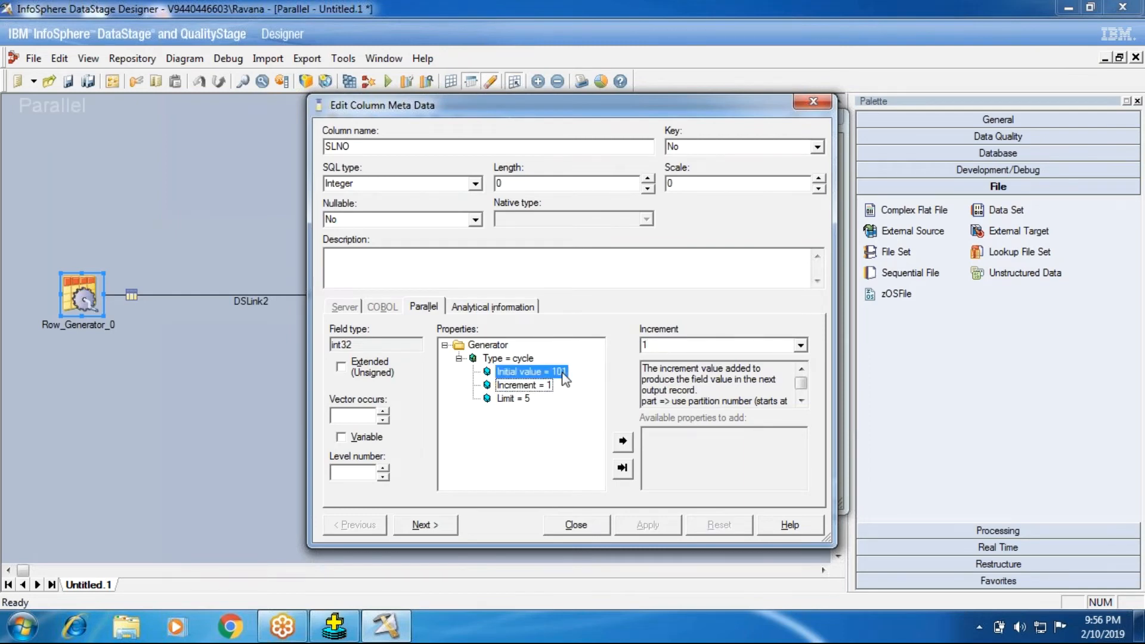
{"action": "left_click", "coordinate": [711, 348]}
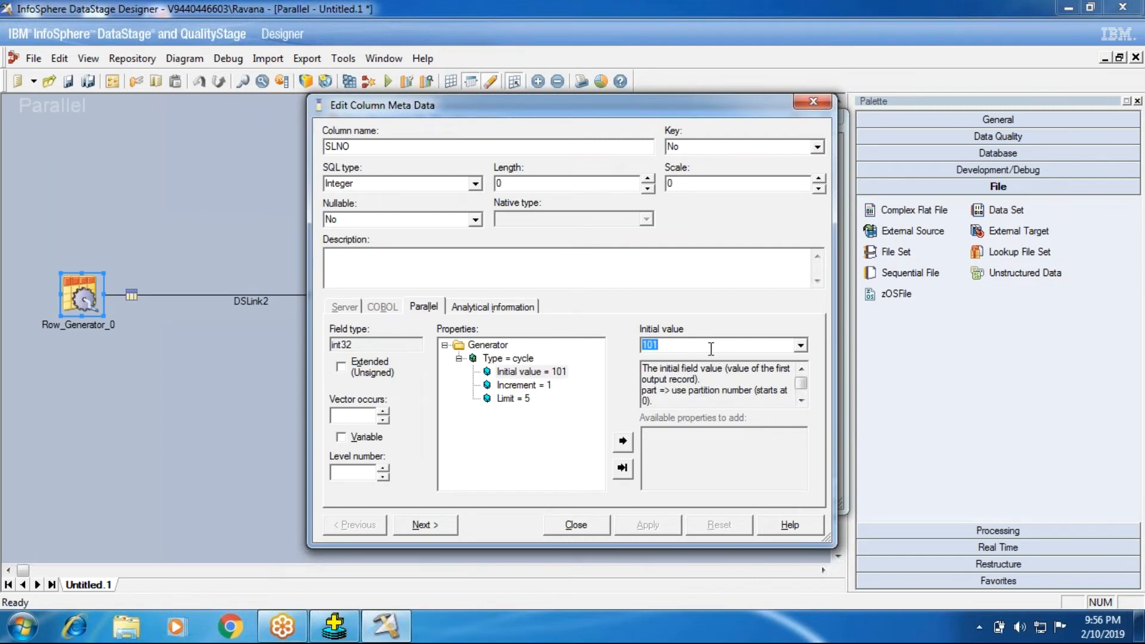
{"action": "left_click", "coordinate": [514, 399]}
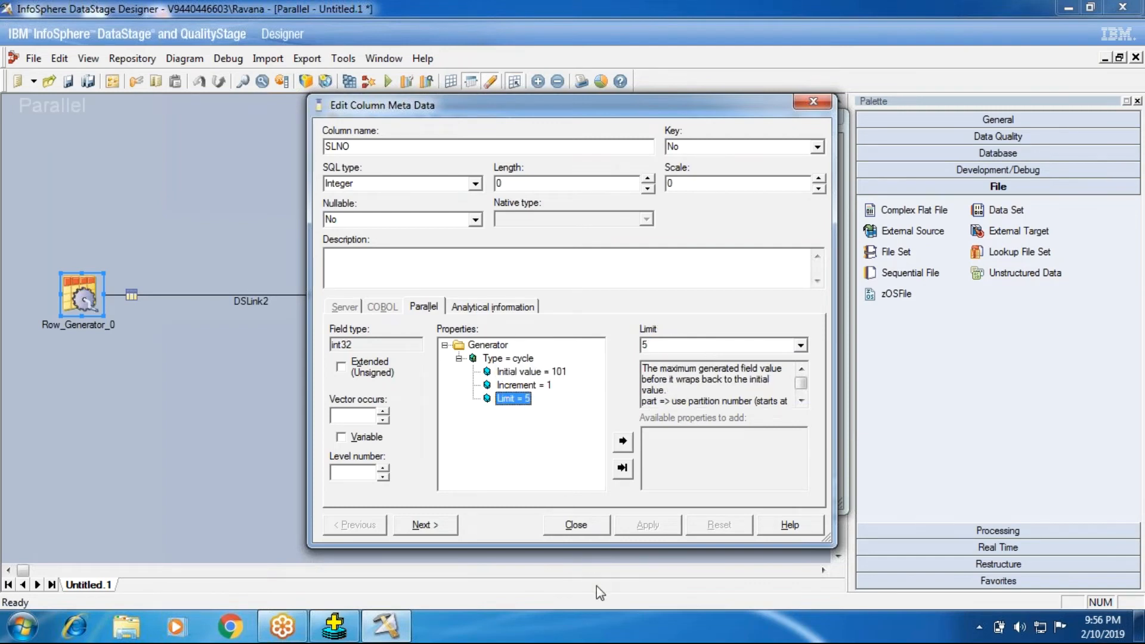
{"action": "left_click", "coordinate": [587, 526]}
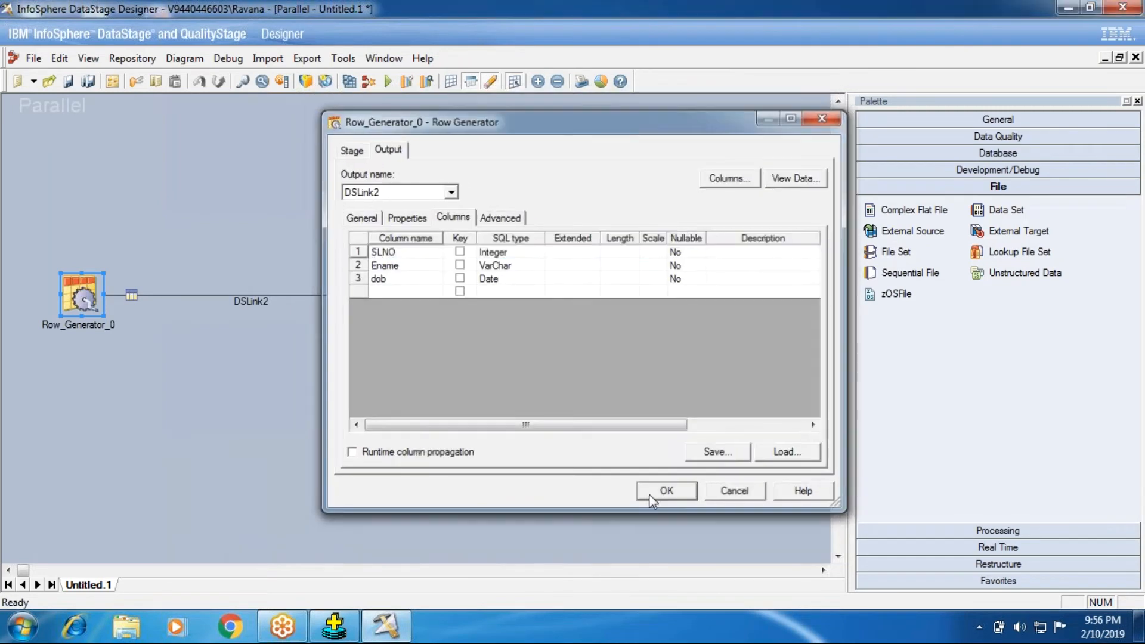
{"action": "left_click", "coordinate": [649, 494]}
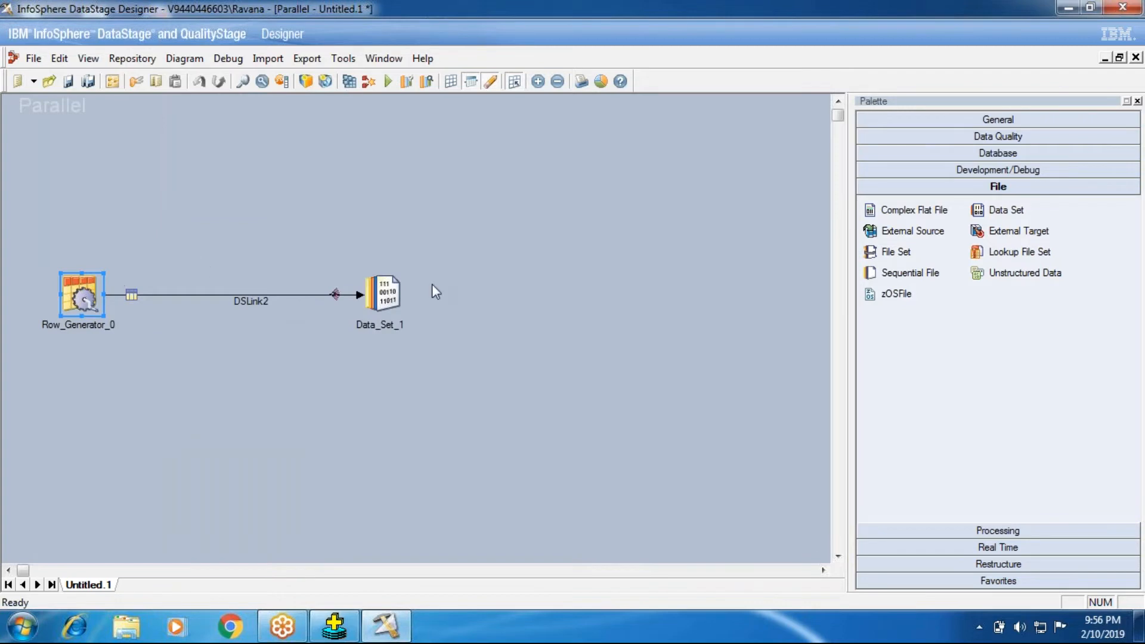
- Set the target file of the Data_Set_1 stage to rowgen.ds and accept the stage properties
{"action": "double_click", "coordinate": [386, 293]}
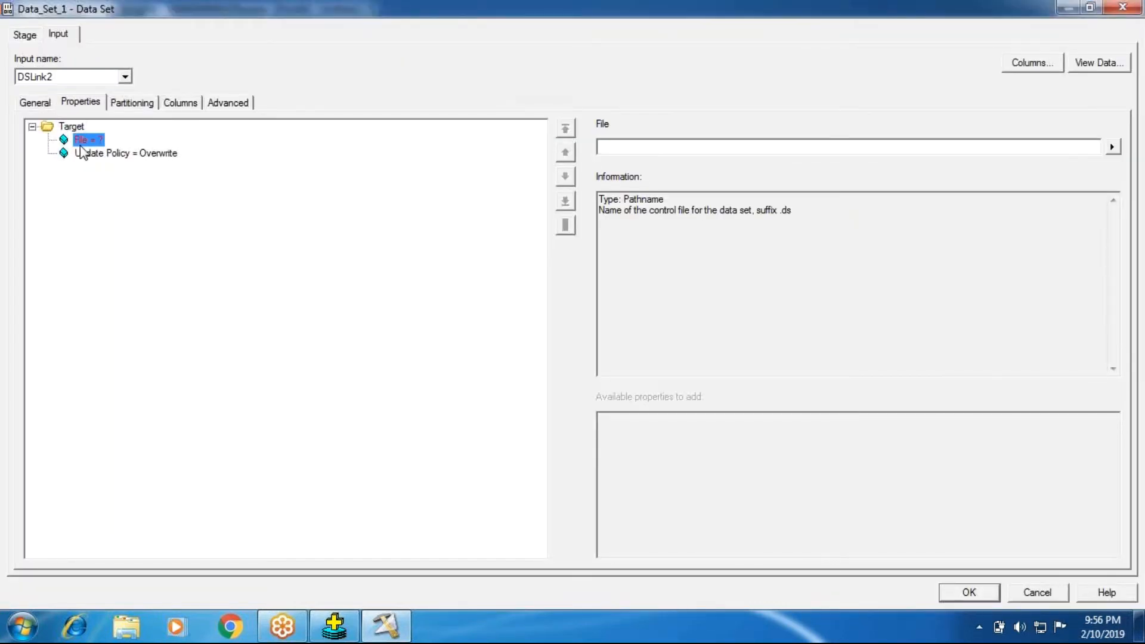
{"action": "left_click", "coordinate": [609, 146]}
{"action": "type", "text": "rowgen.ds"}
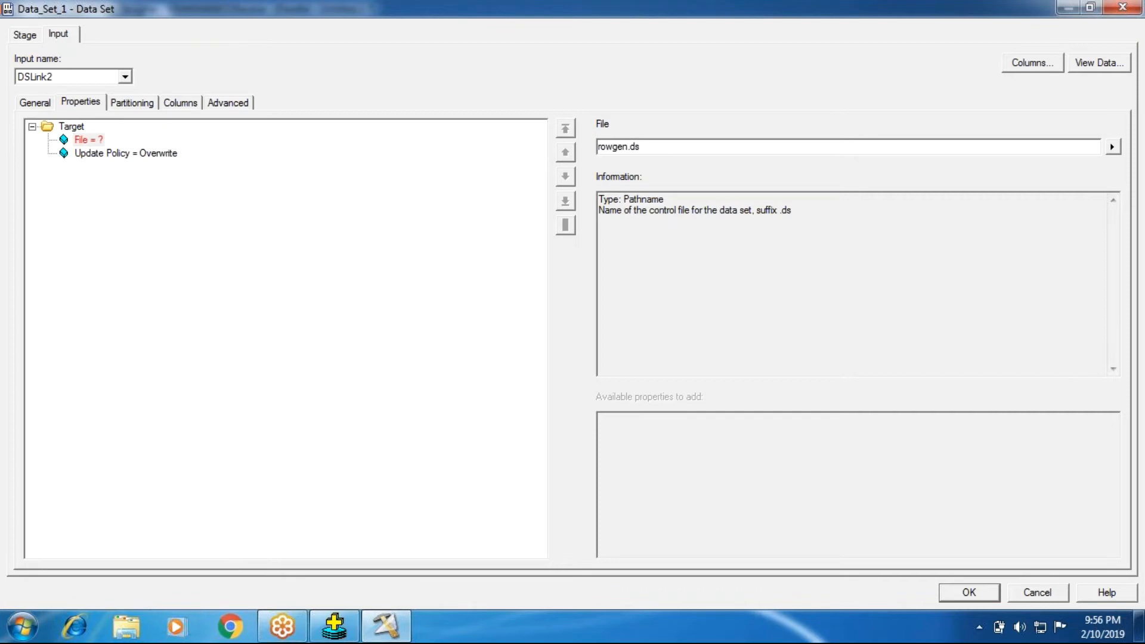
{"action": "left_click", "coordinate": [970, 592]}
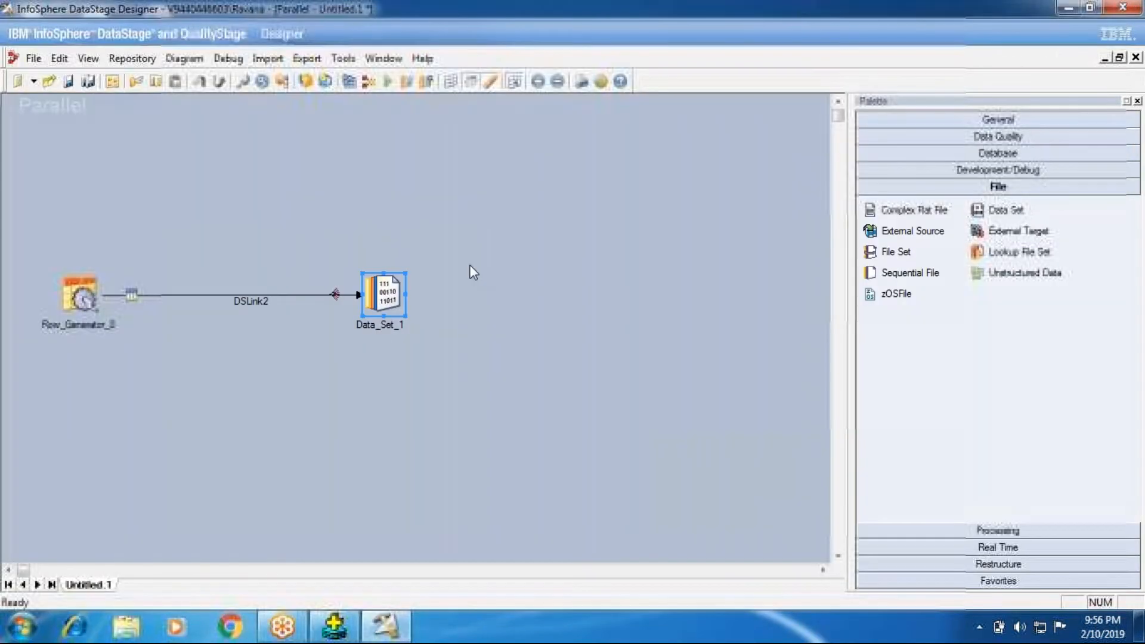
- Start compiling the job, agree to save it first, and choose the Batch101 folder under Jobs
{"action": "key", "text": "F7"}
{"action": "left_click", "coordinate": [524, 344]}
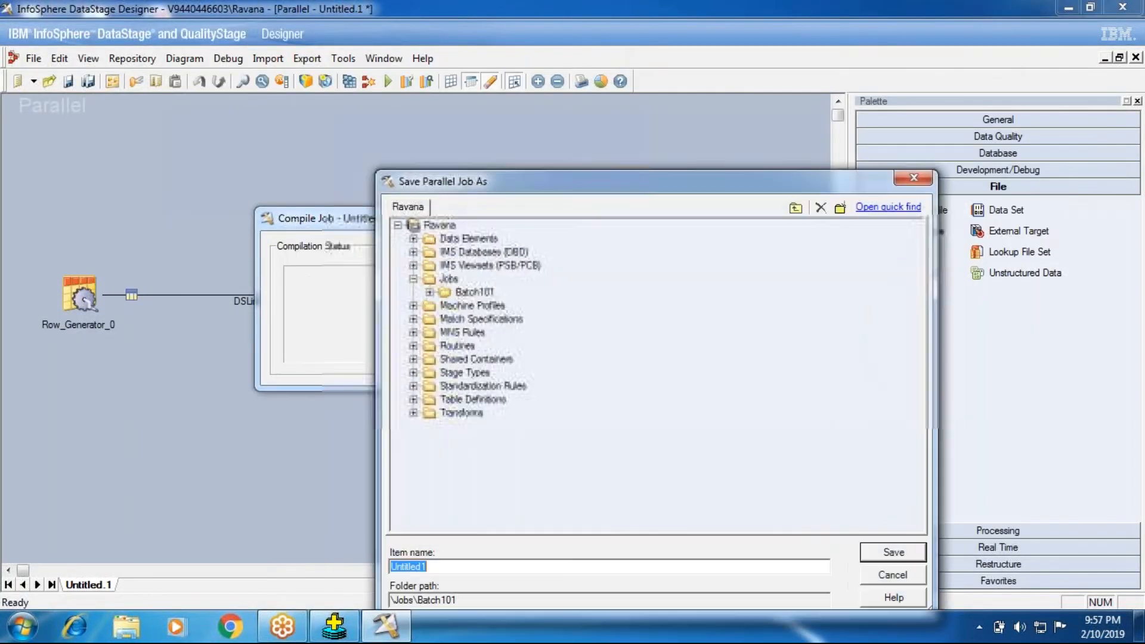
{"action": "left_click", "coordinate": [446, 294]}
- Enter RowGeneratorStage_Job as the name of the job being saved
{"action": "left_click_drag", "start_coordinate": [450, 566], "coordinate": [252, 550]}
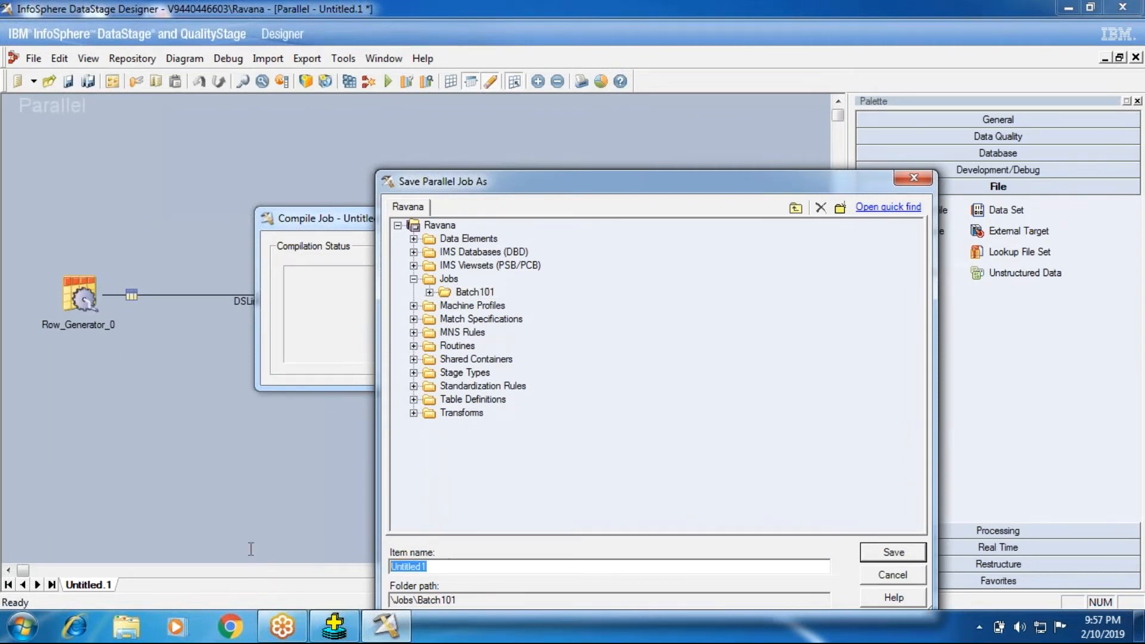
{"action": "type", "text": "RowGeneratorStage"}
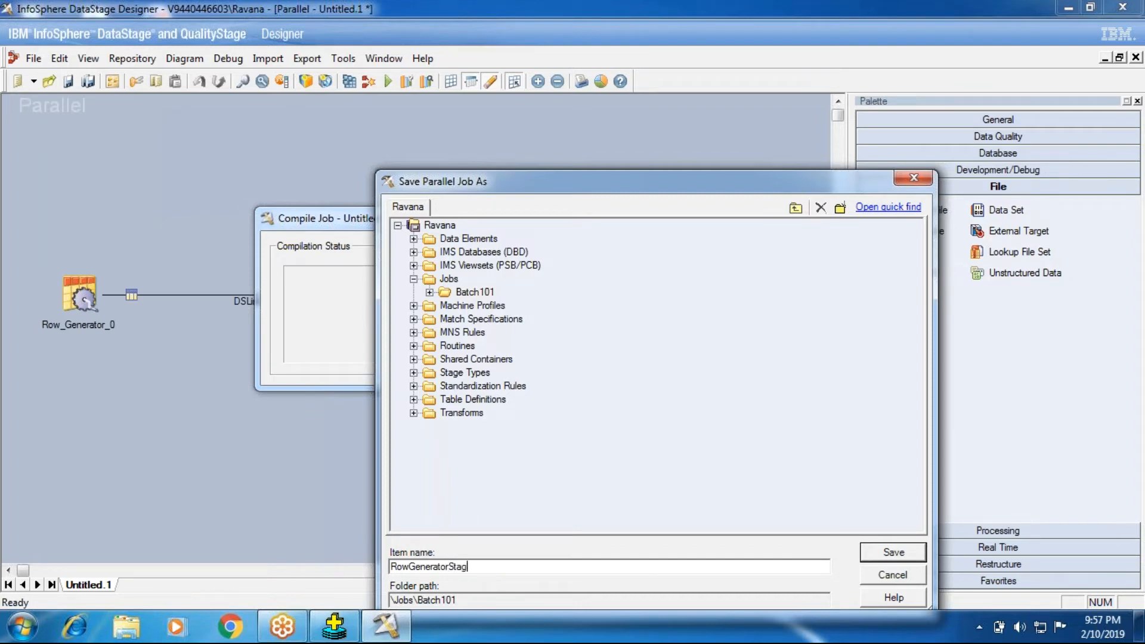
{"action": "type", "text": "_job"}
{"action": "key", "text": "BackSpace"}
{"action": "key", "text": "BackSpace"}
{"action": "key", "text": "BackSpace"}
{"action": "type", "text": "Job"}
- Check the numbering of the existing Batch101 jobs, name the new job RowGeneratorStage_Job14, and save it there to compile
{"action": "left_click", "coordinate": [429, 292]}
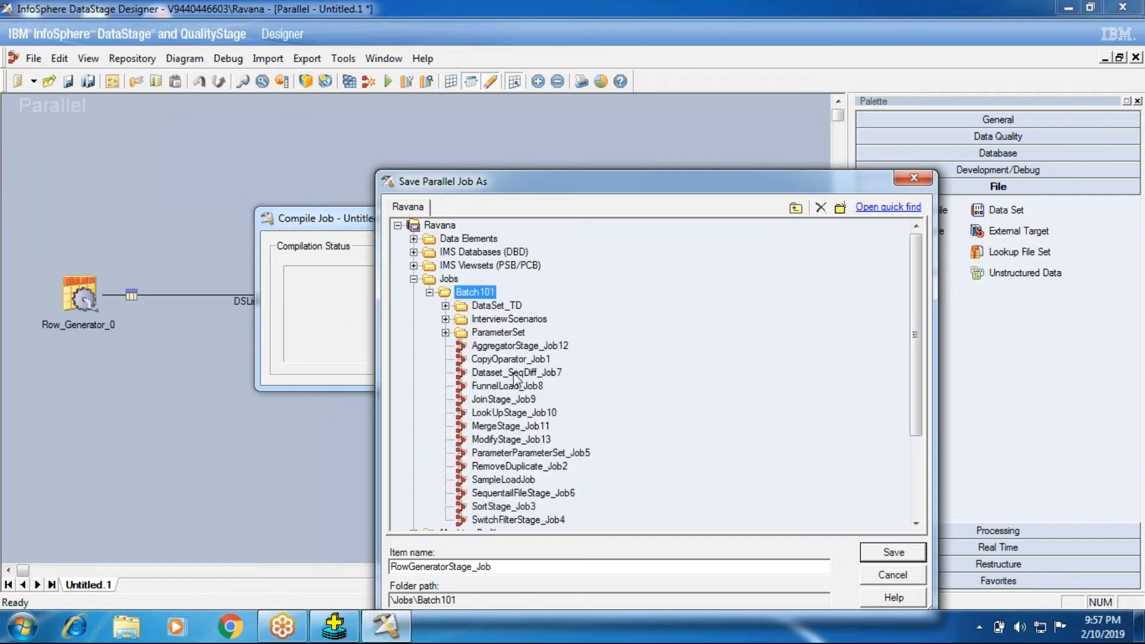
{"action": "left_click", "coordinate": [503, 441]}
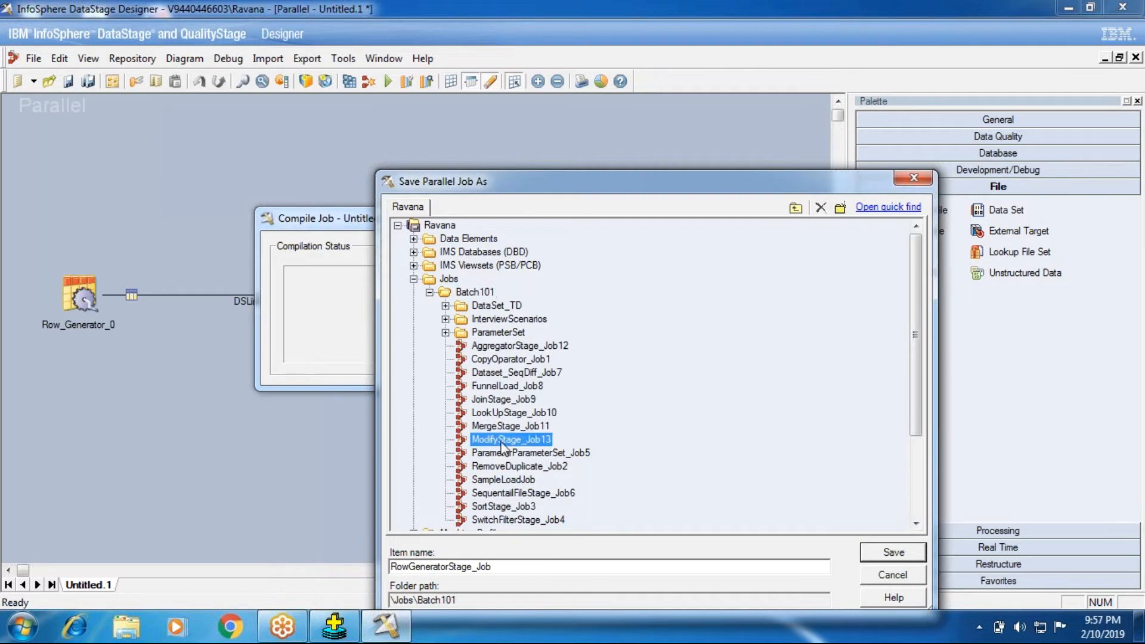
{"action": "left_click", "coordinate": [485, 568]}
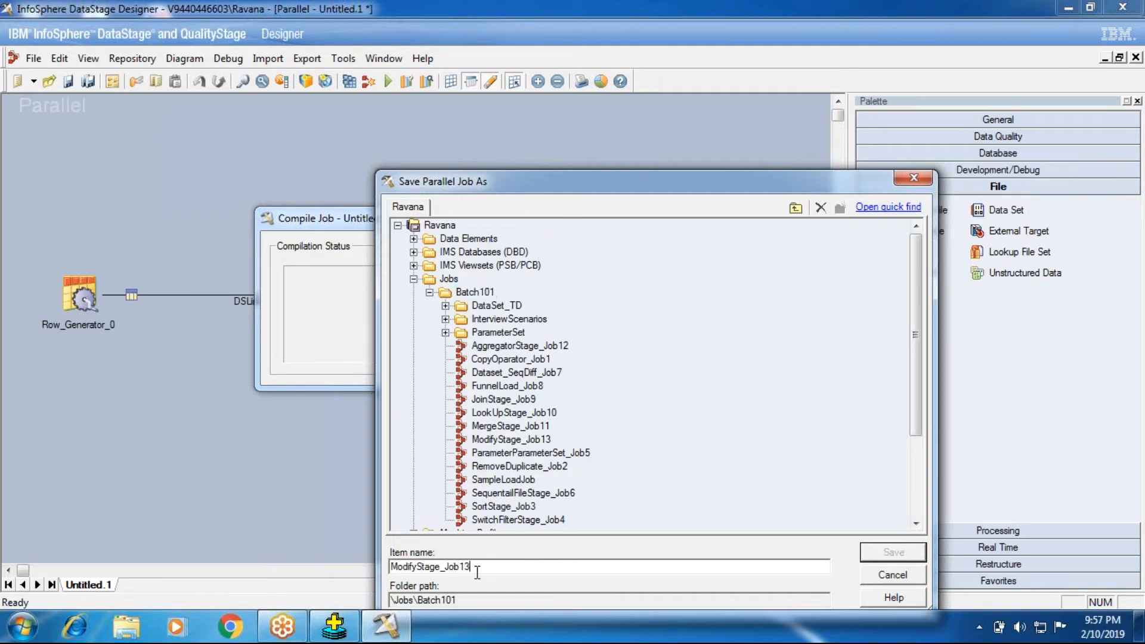
{"action": "left_click_drag", "start_coordinate": [485, 568], "coordinate": [213, 569]}
{"action": "type", "text": "RowGeneratorStage_Job14"}
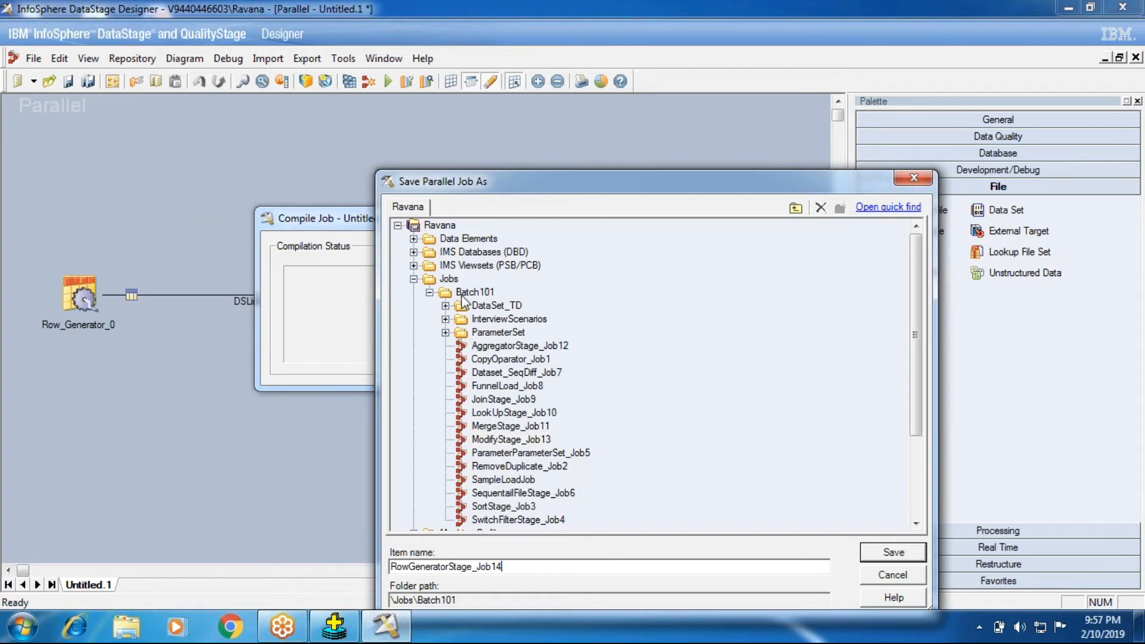
{"action": "left_click", "coordinate": [893, 553]}
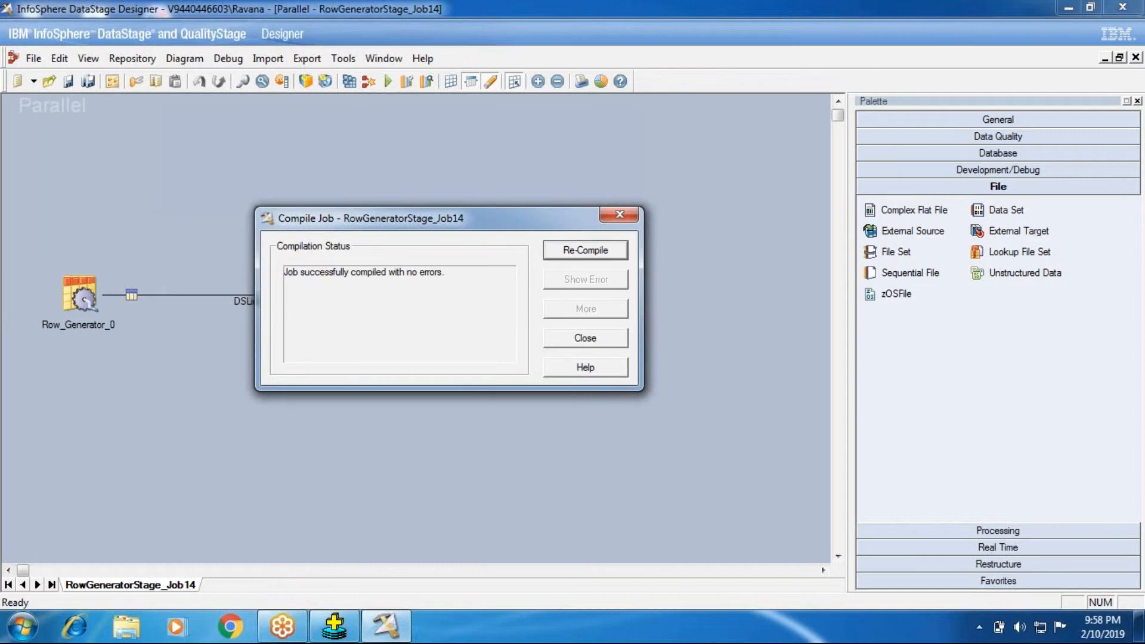
- Close the compilation status and run RowGeneratorStage_Job14 with the default run options
{"action": "left_click", "coordinate": [557, 334]}
{"action": "key", "text": "ctrl+F5"}
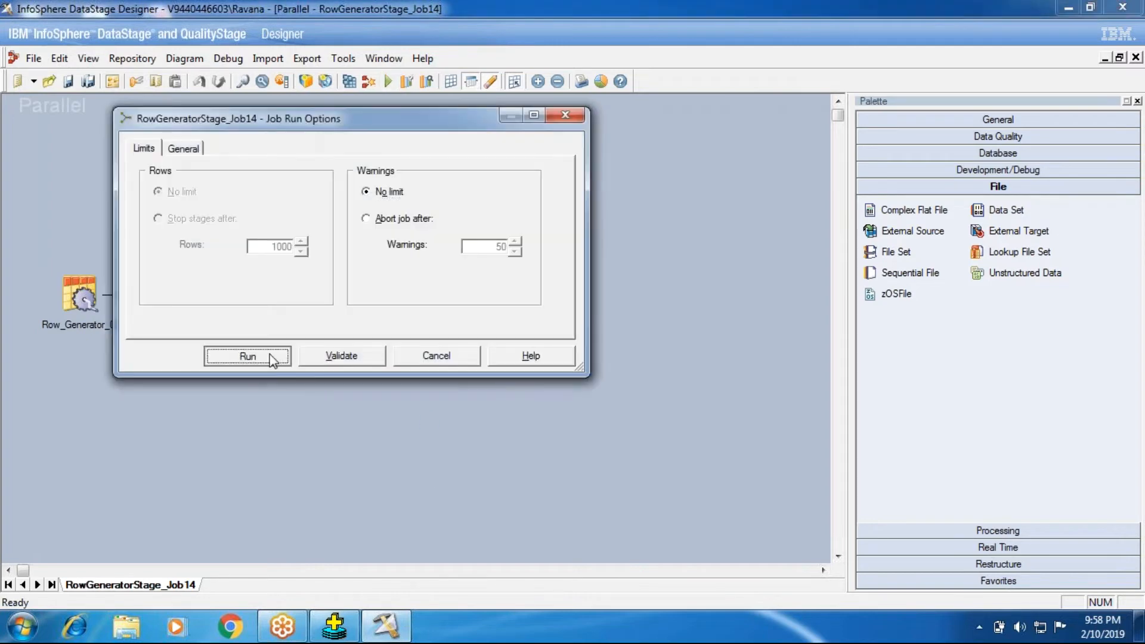
{"action": "left_click", "coordinate": [248, 356]}
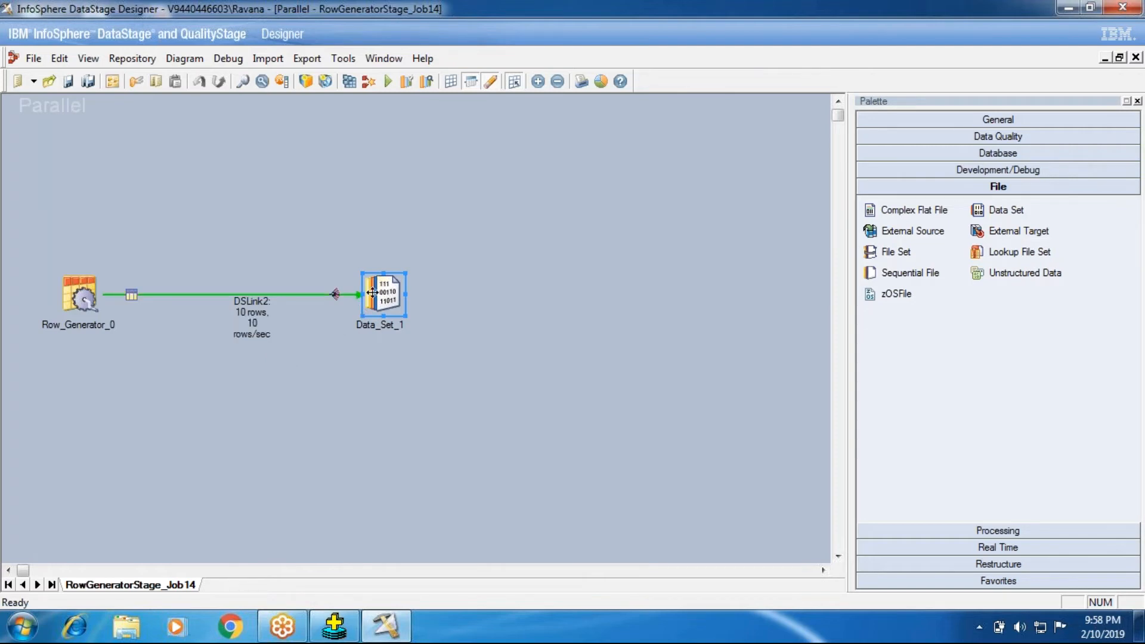
- View the DSLink2 data written to Data_Set_1, widening the dob column to read the full dates
{"action": "right_click", "coordinate": [374, 295]}
{"action": "left_click", "coordinate": [397, 345]}
{"action": "left_click", "coordinate": [703, 271]}
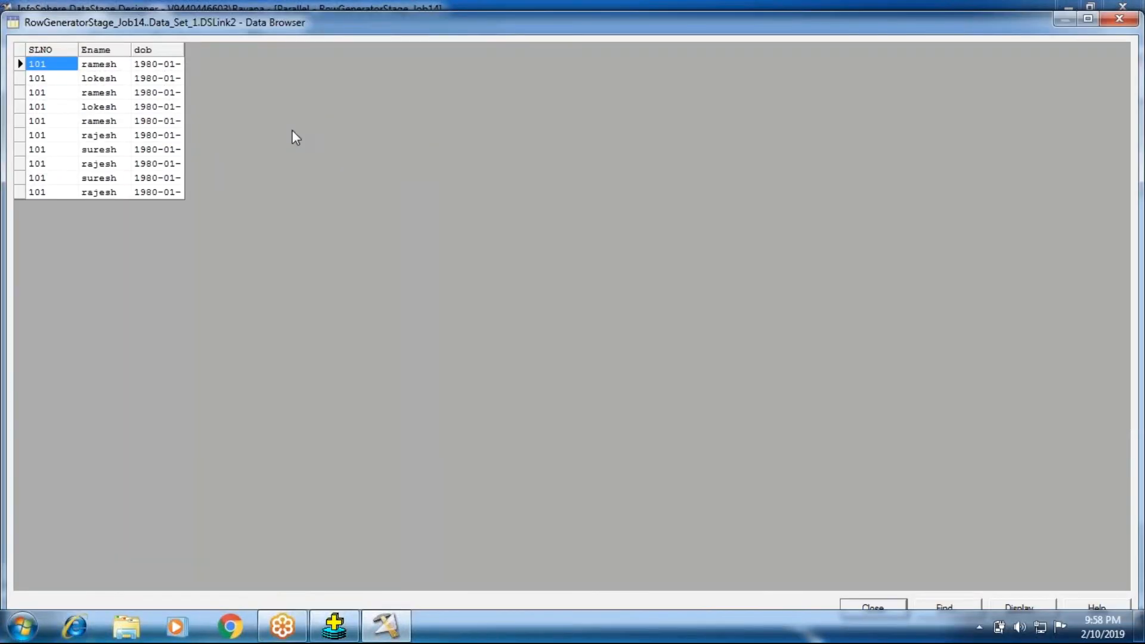
{"action": "left_click", "coordinate": [63, 80]}
{"action": "left_click", "coordinate": [48, 134]}
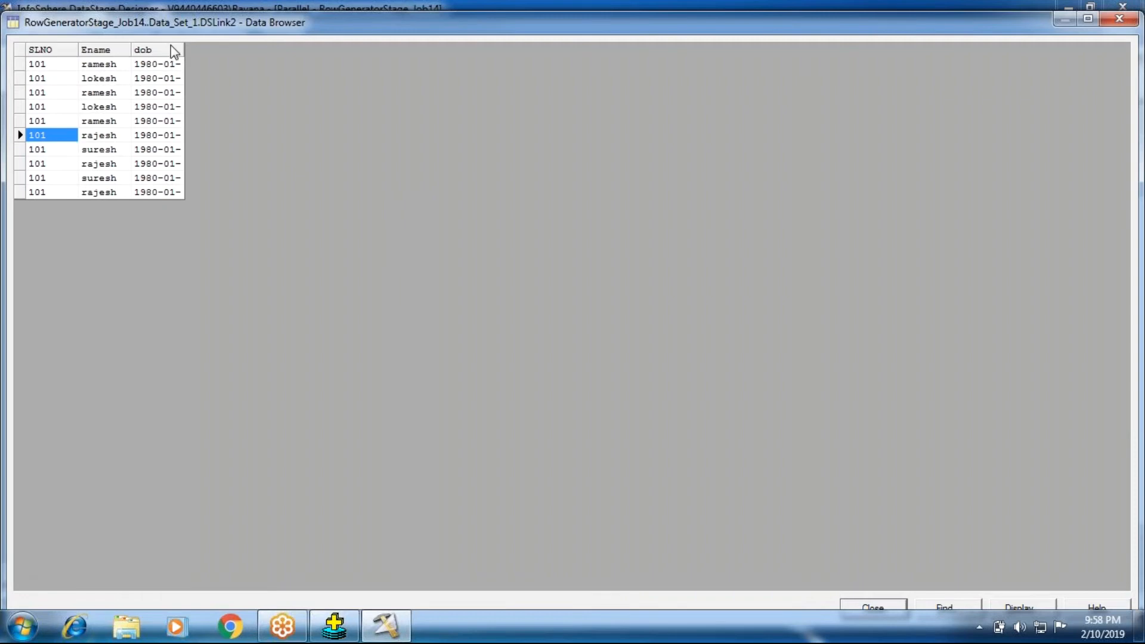
{"action": "left_click_drag", "start_coordinate": [184, 47], "coordinate": [328, 65]}
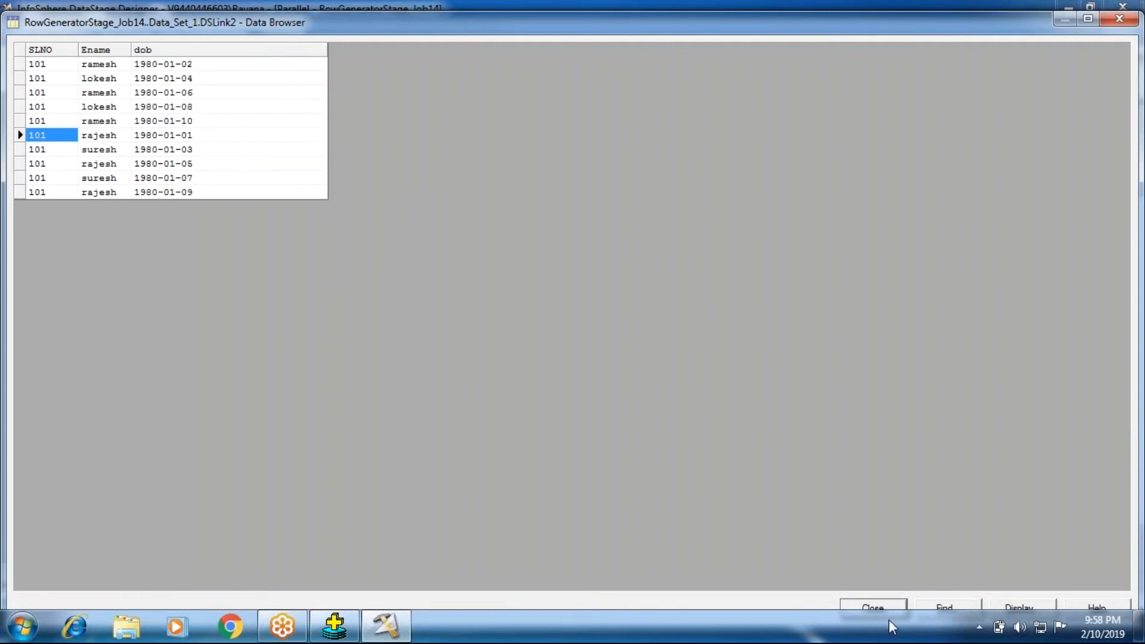
{"action": "left_click", "coordinate": [872, 607]}
- Set the number of records in the Row_Generator_0 stage to 20 and preview the generated data
{"action": "double_click", "coordinate": [84, 299]}
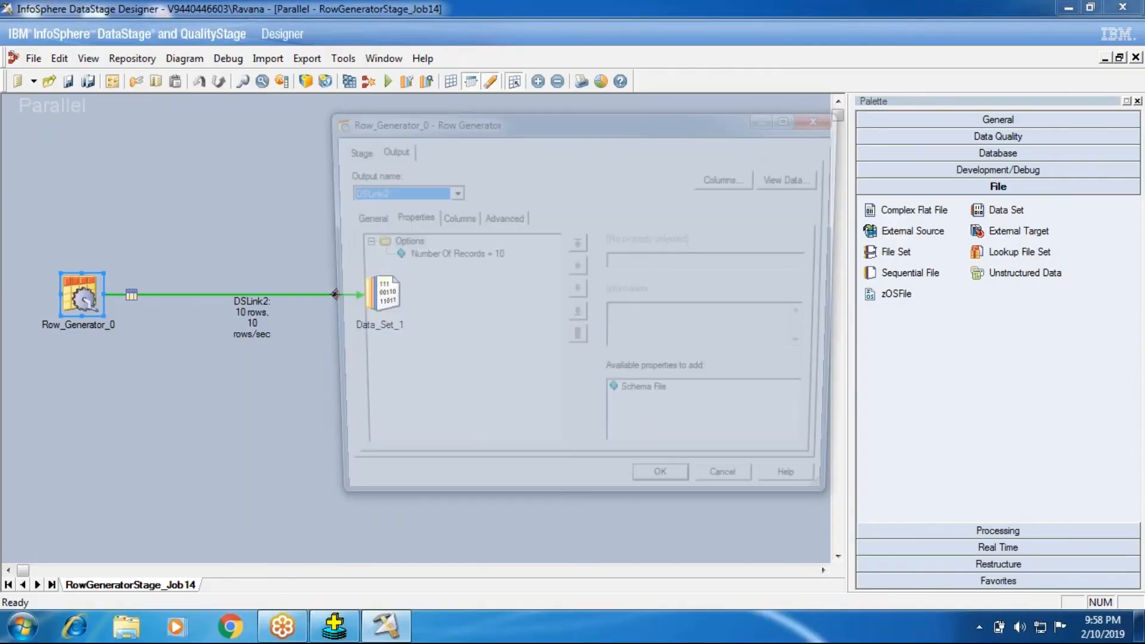
{"action": "left_click", "coordinate": [444, 255]}
{"action": "double_click", "coordinate": [674, 261]}
{"action": "type", "text": "20"}
{"action": "left_click", "coordinate": [797, 177]}
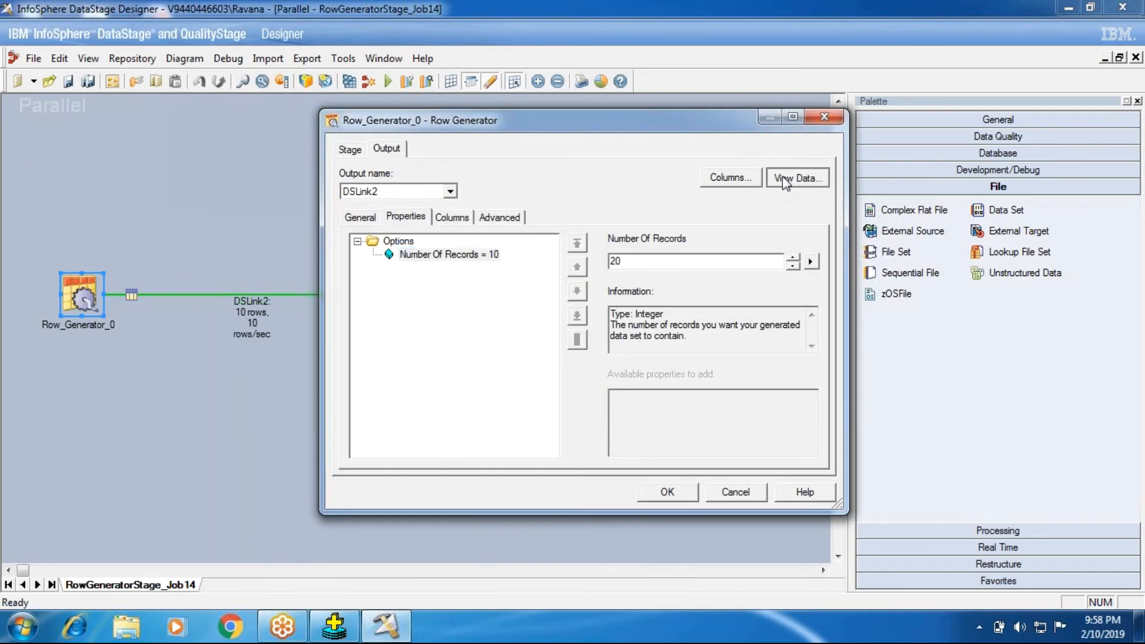
{"action": "left_click", "coordinate": [722, 268]}
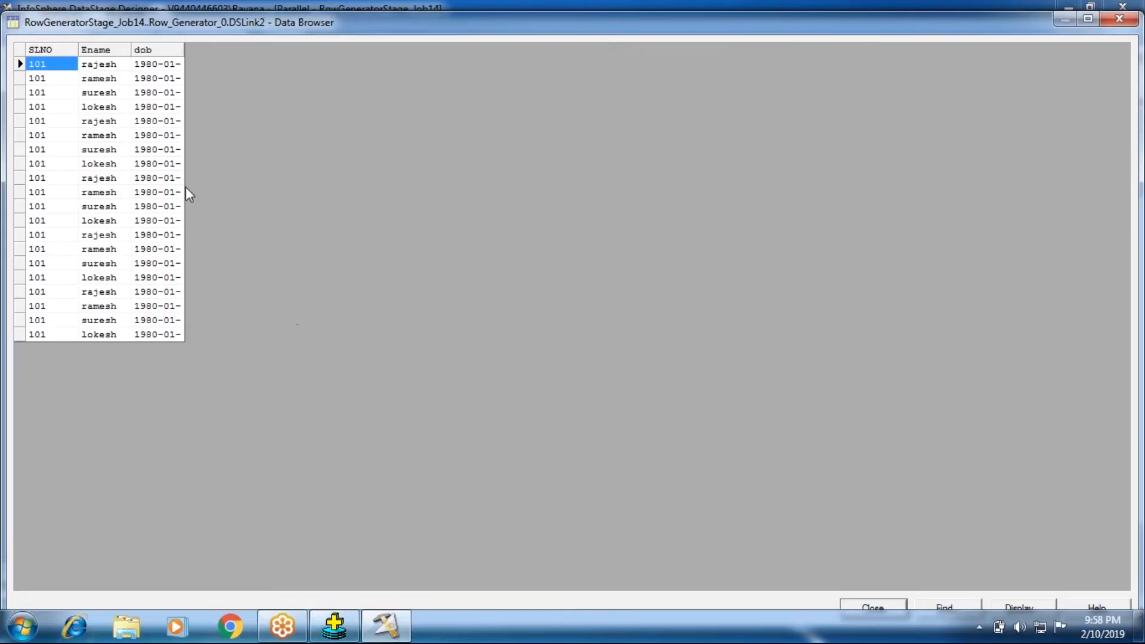
{"action": "left_click", "coordinate": [893, 607]}
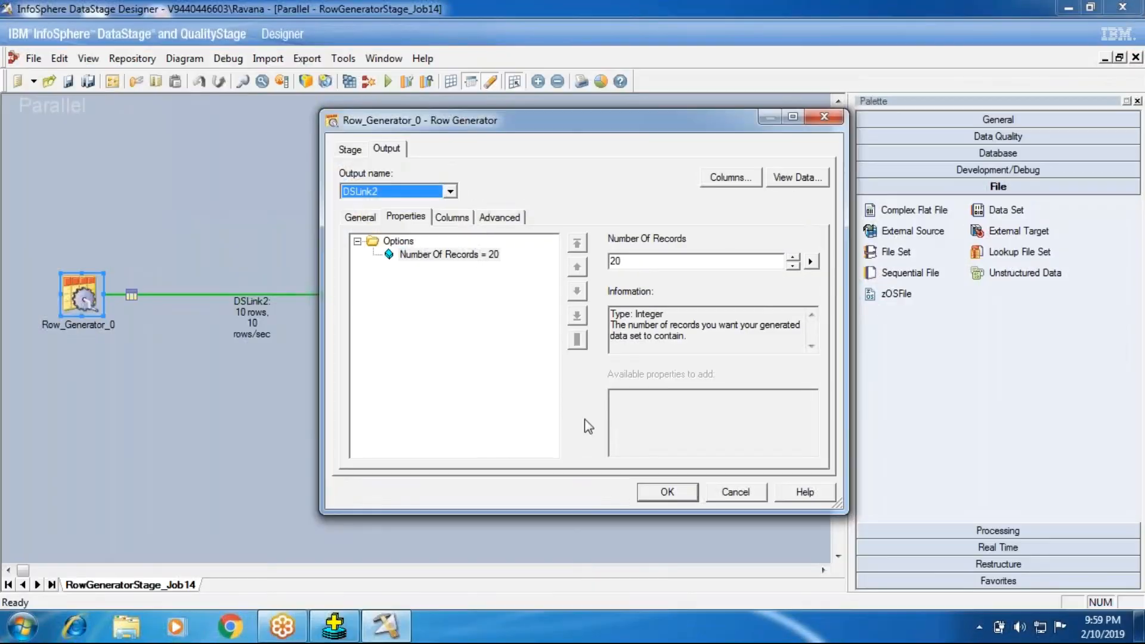
- Examine the type, initial value, increment and limit settings of the SLNO column's generator
{"action": "left_click", "coordinate": [451, 218]}
{"action": "double_click", "coordinate": [364, 251]}
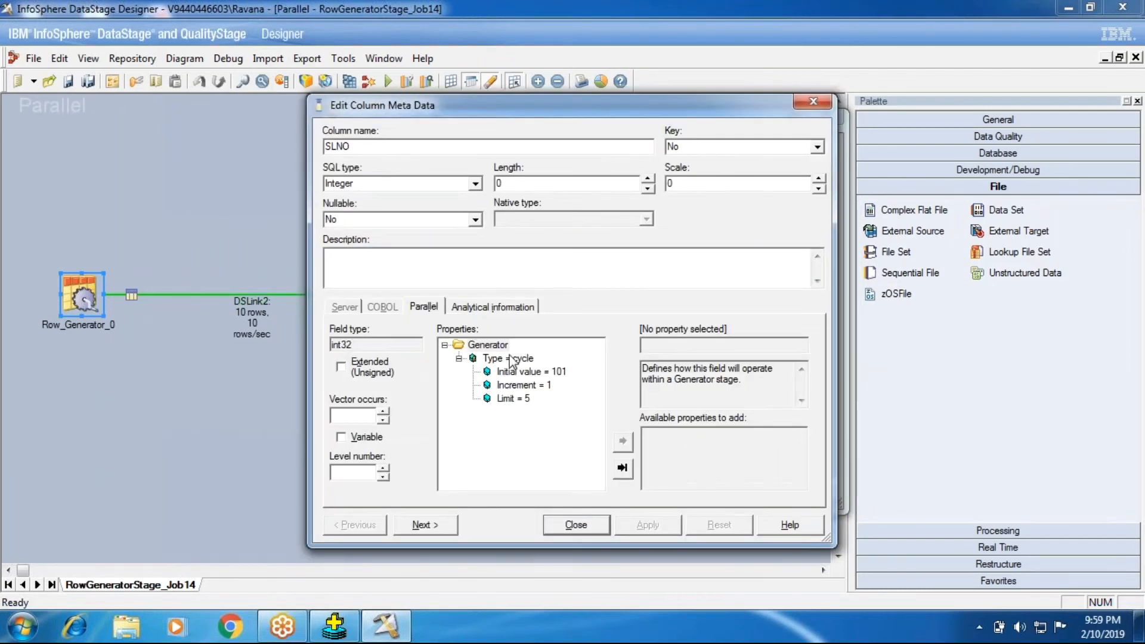
{"action": "left_click", "coordinate": [512, 359]}
{"action": "left_click", "coordinate": [525, 372]}
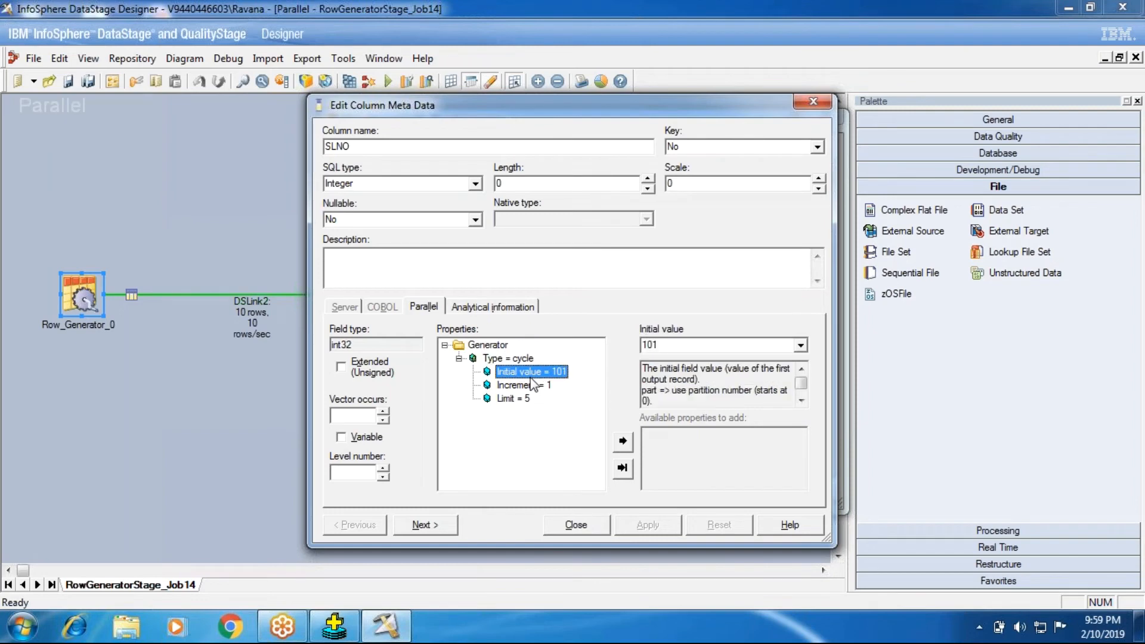
{"action": "left_click", "coordinate": [527, 385]}
{"action": "left_click", "coordinate": [520, 399]}
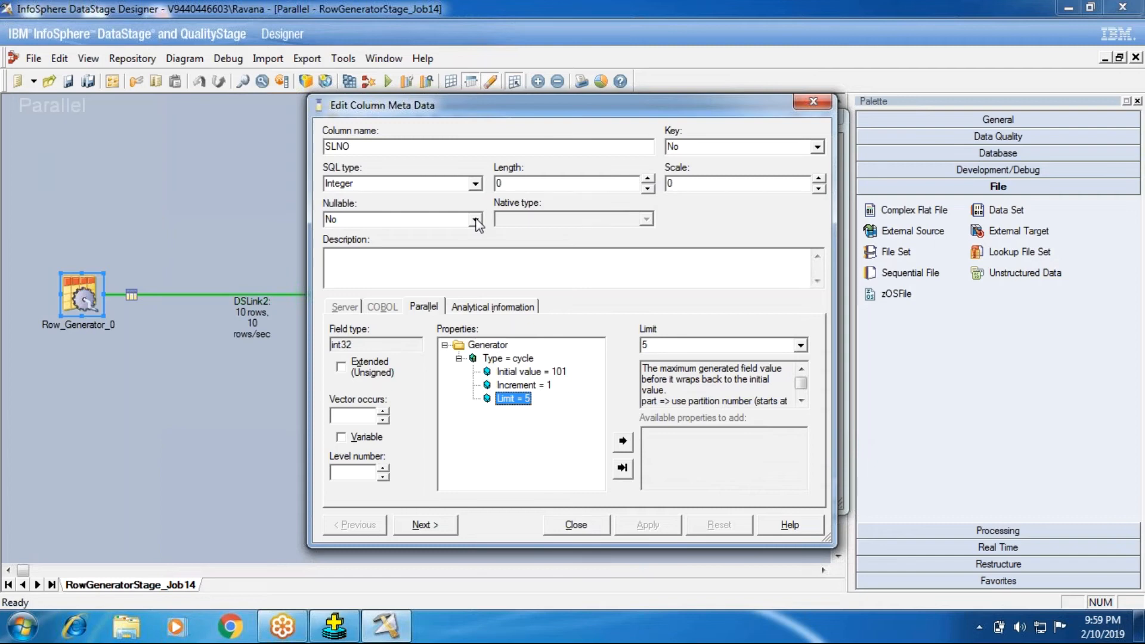
- Remove the Type property from the SLNO column's generator and add it back as cycle
{"action": "right_click", "coordinate": [485, 359]}
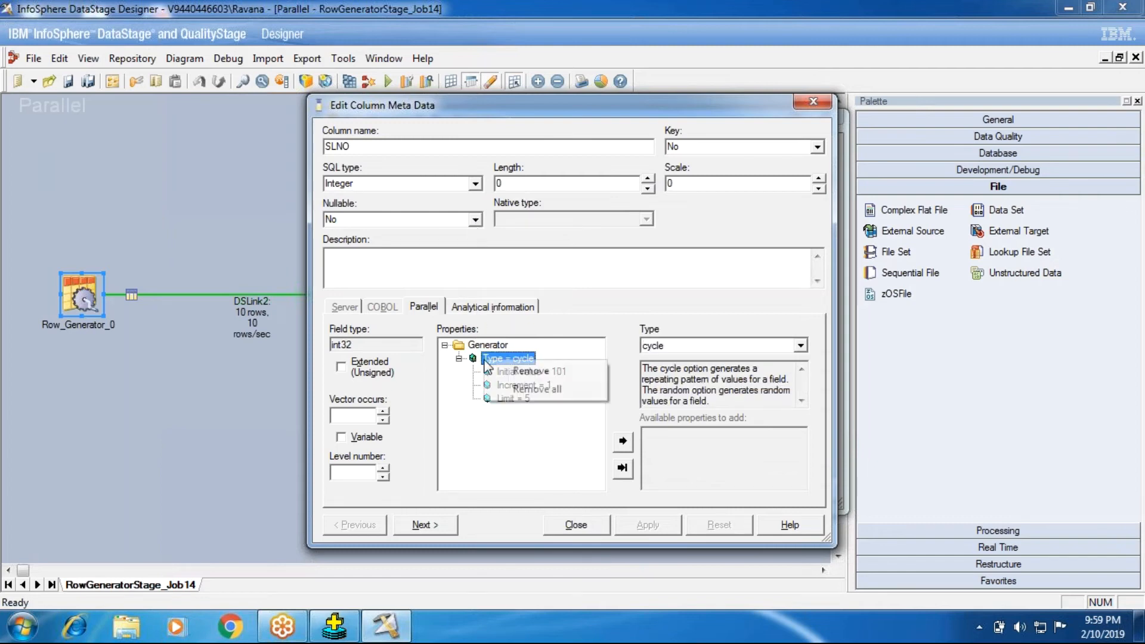
{"action": "left_click", "coordinate": [553, 371]}
{"action": "left_click", "coordinate": [665, 435]}
{"action": "double_click", "coordinate": [666, 435]}
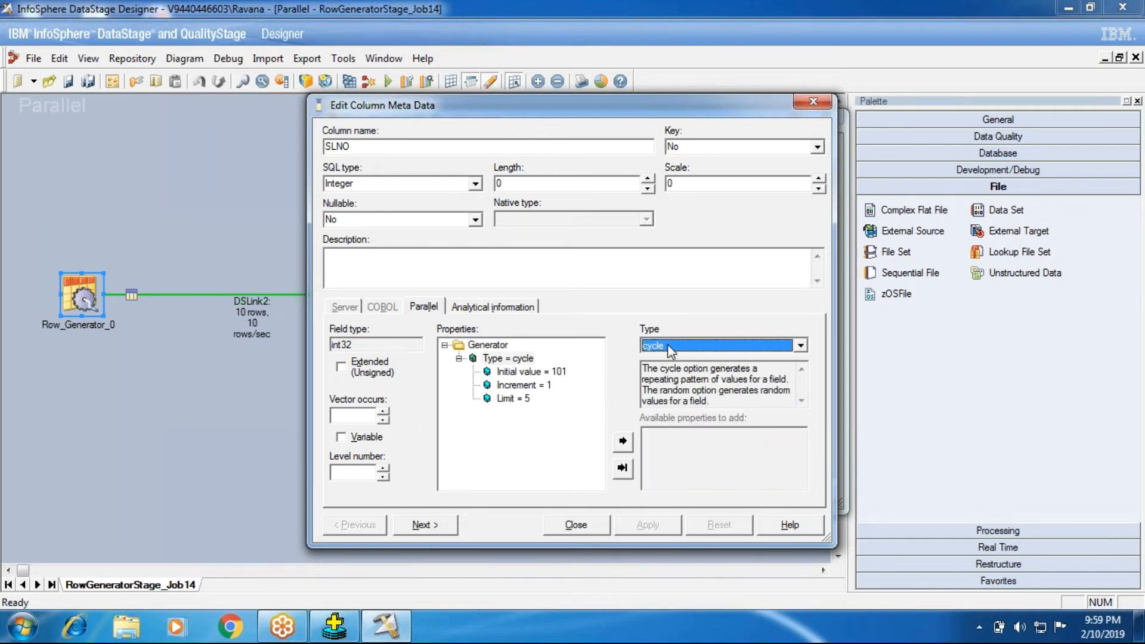
- Switch the SLNO column's generator type to random and return it to cycle
{"action": "left_click", "coordinate": [670, 345]}
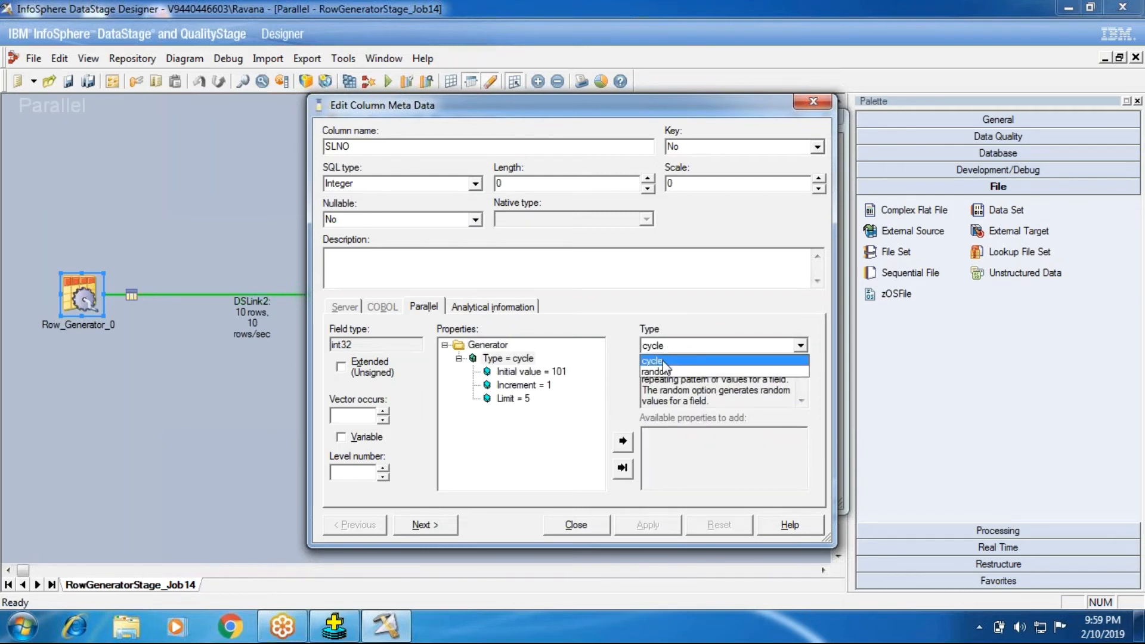
{"action": "left_click", "coordinate": [661, 346]}
{"action": "left_click", "coordinate": [662, 348]}
{"action": "left_click", "coordinate": [665, 374]}
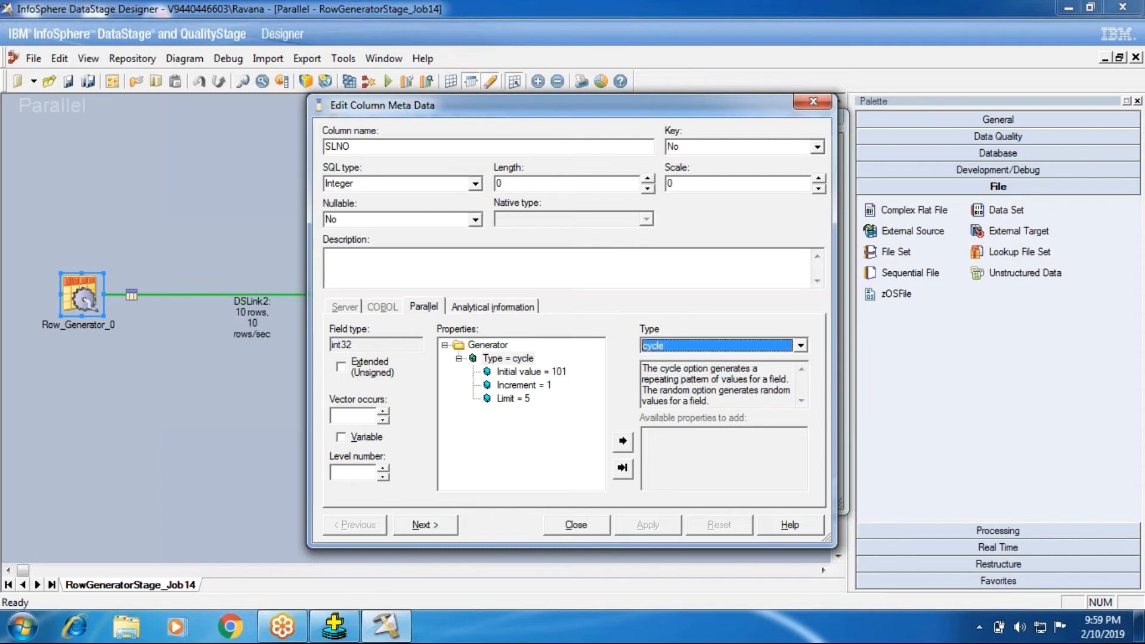
{"action": "left_click", "coordinate": [665, 344]}
{"action": "left_click", "coordinate": [666, 373]}
{"action": "left_click", "coordinate": [668, 347]}
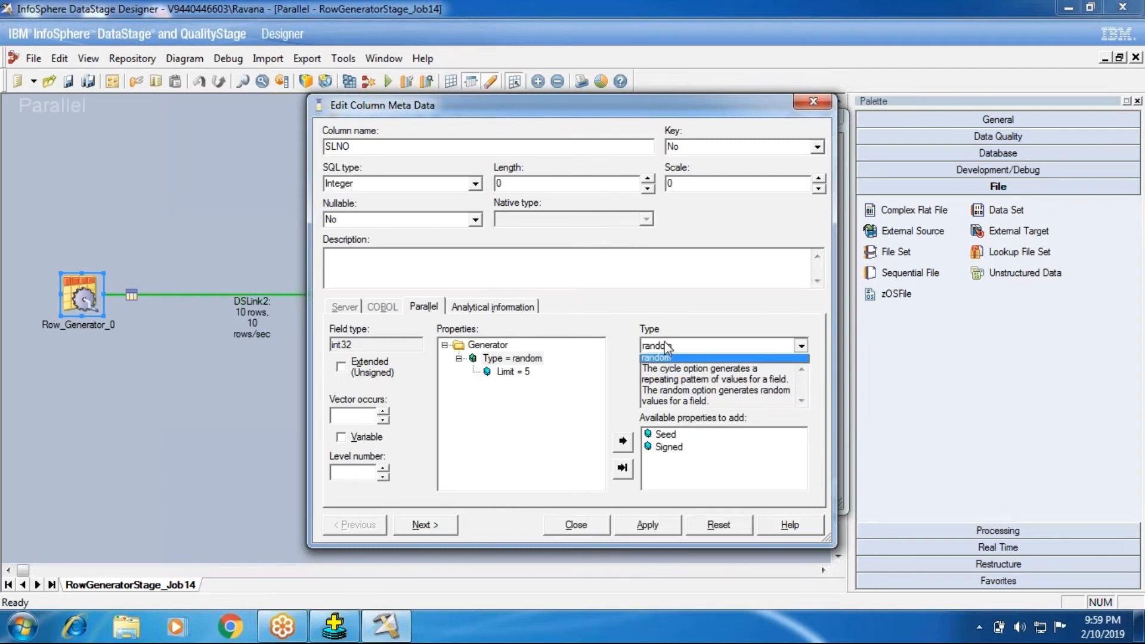
{"action": "left_click", "coordinate": [672, 359]}
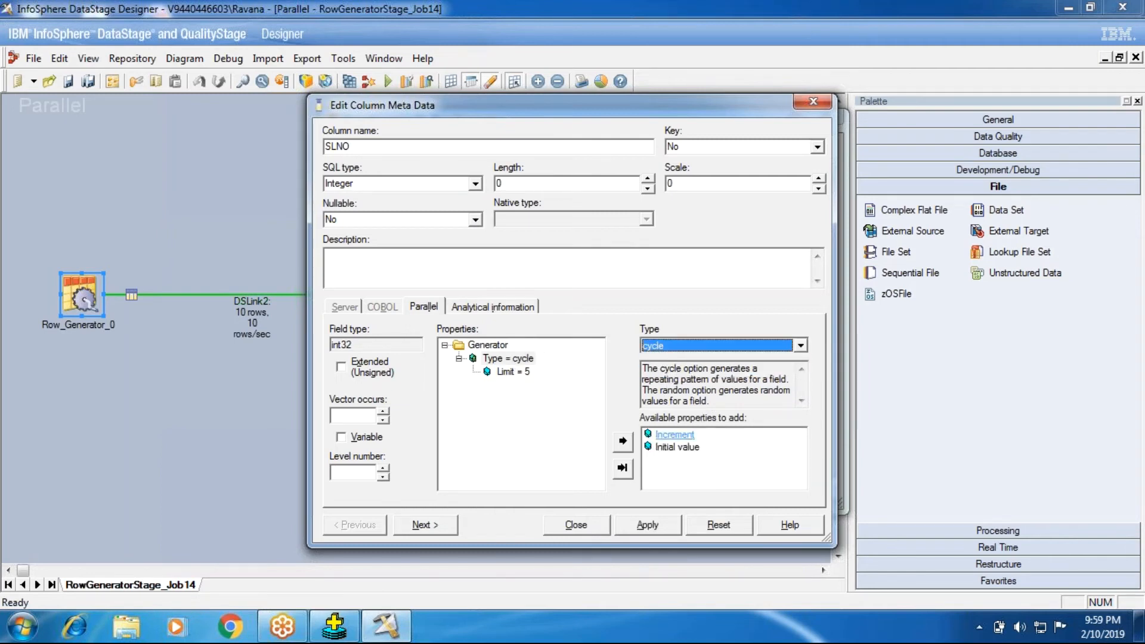
- Add an Increment of 1 and an Initial value of 101 back to the SLNO column's cycle generator
{"action": "left_click", "coordinate": [497, 361]}
{"action": "double_click", "coordinate": [662, 435]}
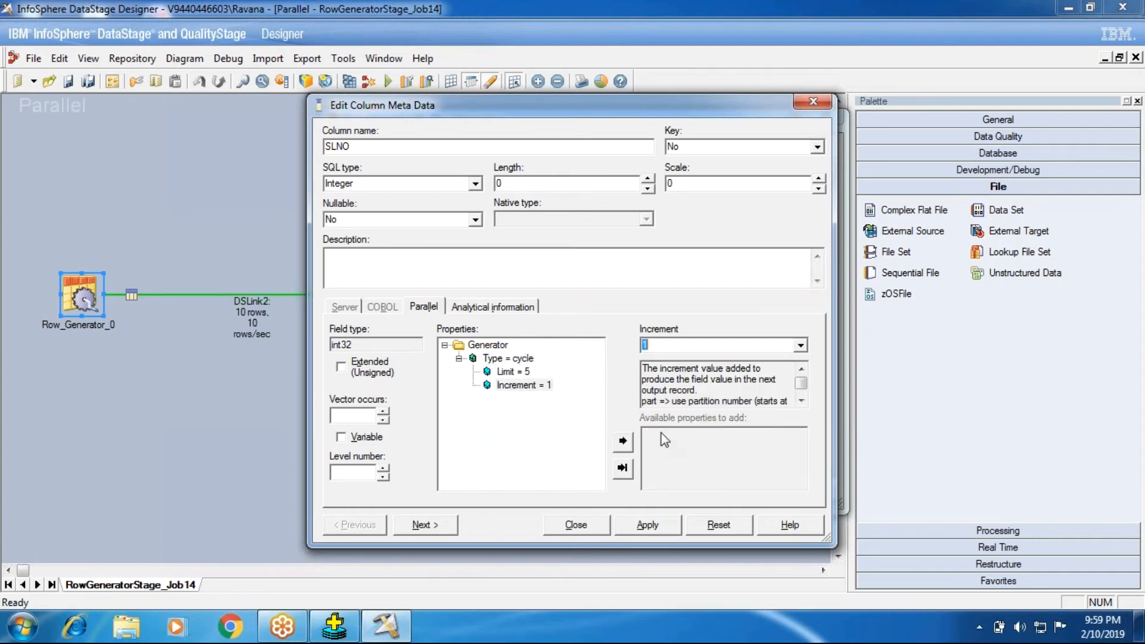
{"action": "left_click", "coordinate": [507, 359]}
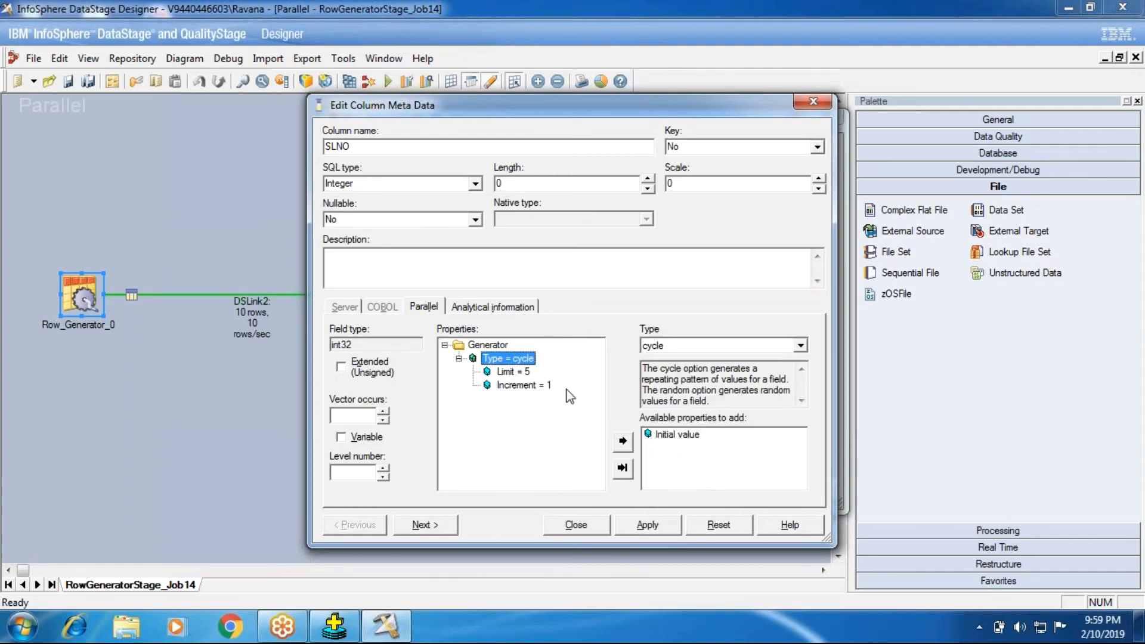
{"action": "double_click", "coordinate": [676, 435]}
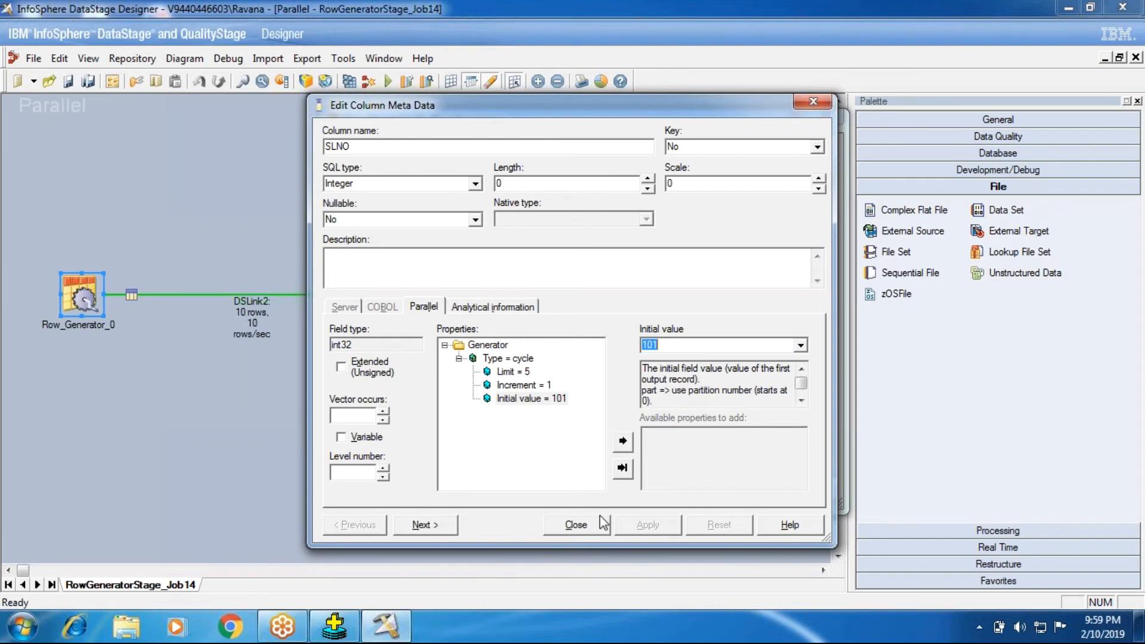
{"action": "left_click", "coordinate": [576, 525]}
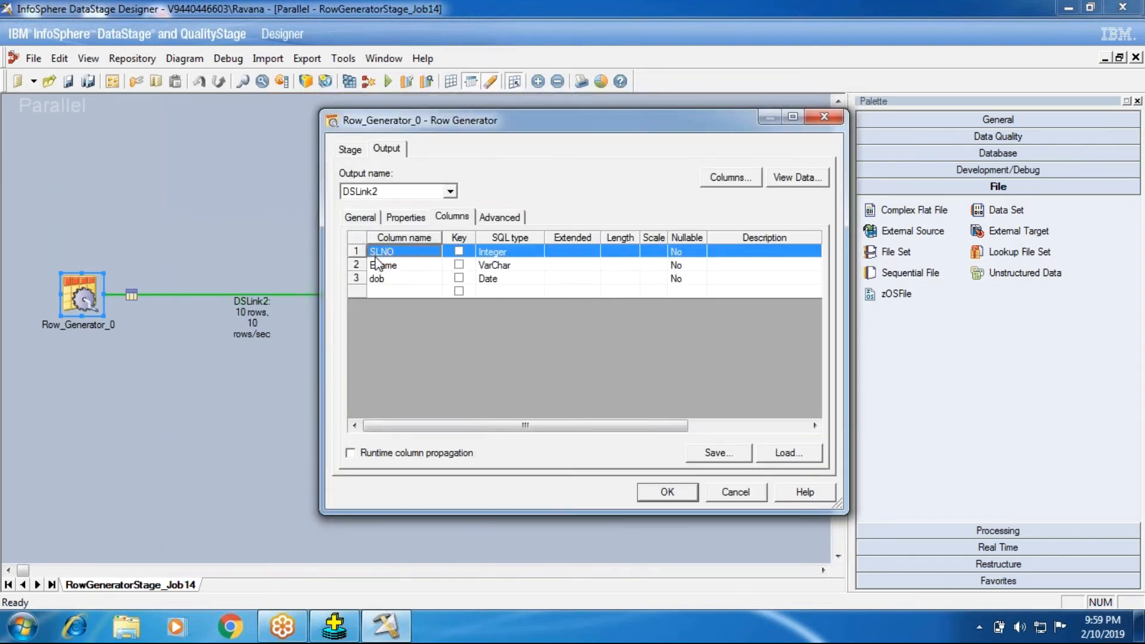
- Review the generator properties of the SLNO and Ename columns in the column metadata
{"action": "left_click", "coordinate": [358, 241]}
{"action": "double_click", "coordinate": [356, 250]}
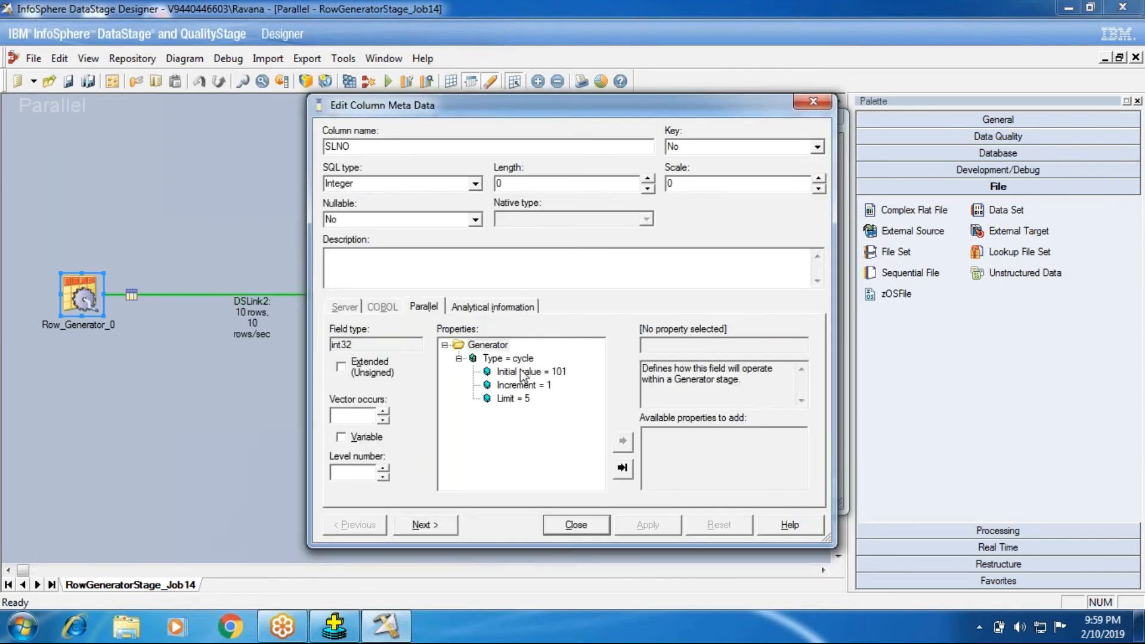
{"action": "left_click", "coordinate": [440, 523]}
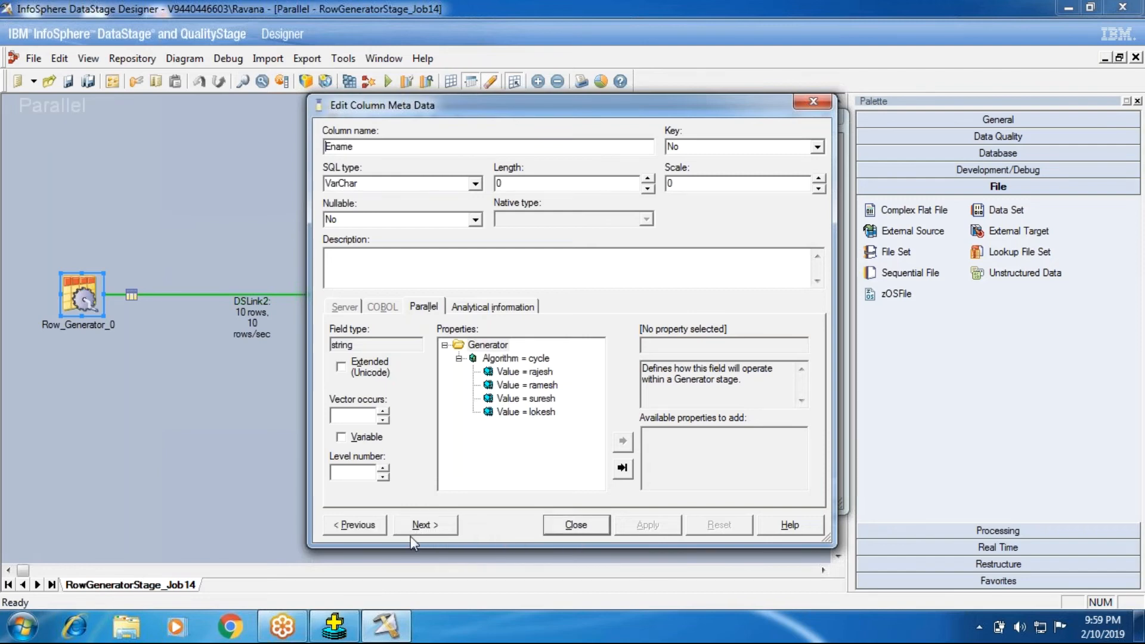
{"action": "left_click", "coordinate": [355, 525]}
{"action": "left_click", "coordinate": [576, 525]}
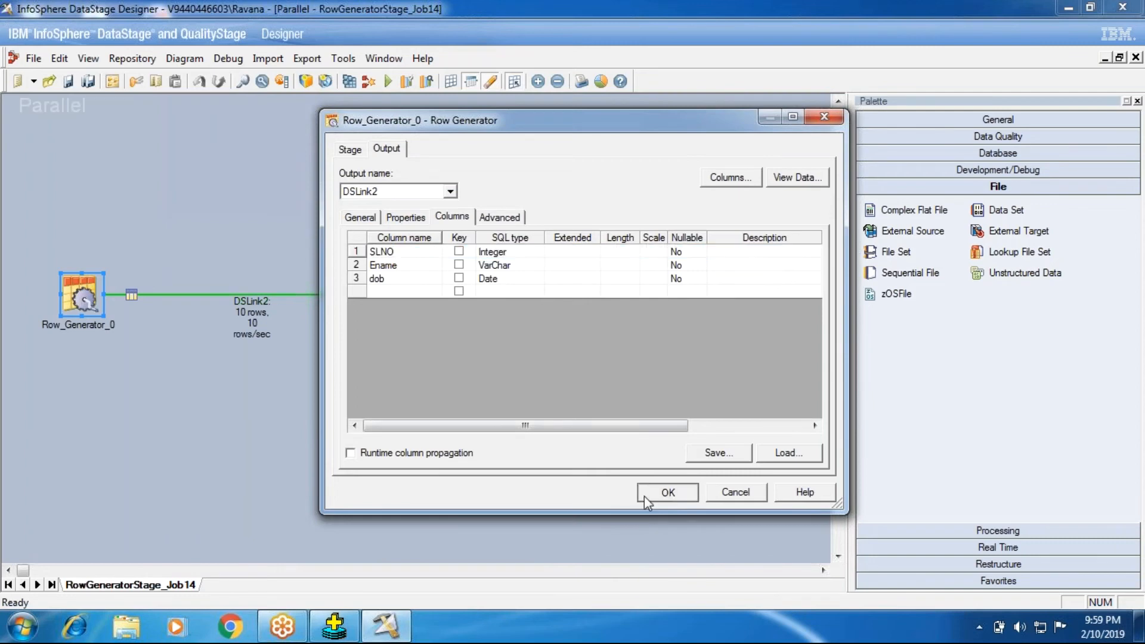
- Accept the Row Generator stage settings, and save and recompile the job
{"action": "left_click", "coordinate": [644, 496]}
{"action": "left_click", "coordinate": [349, 81]}
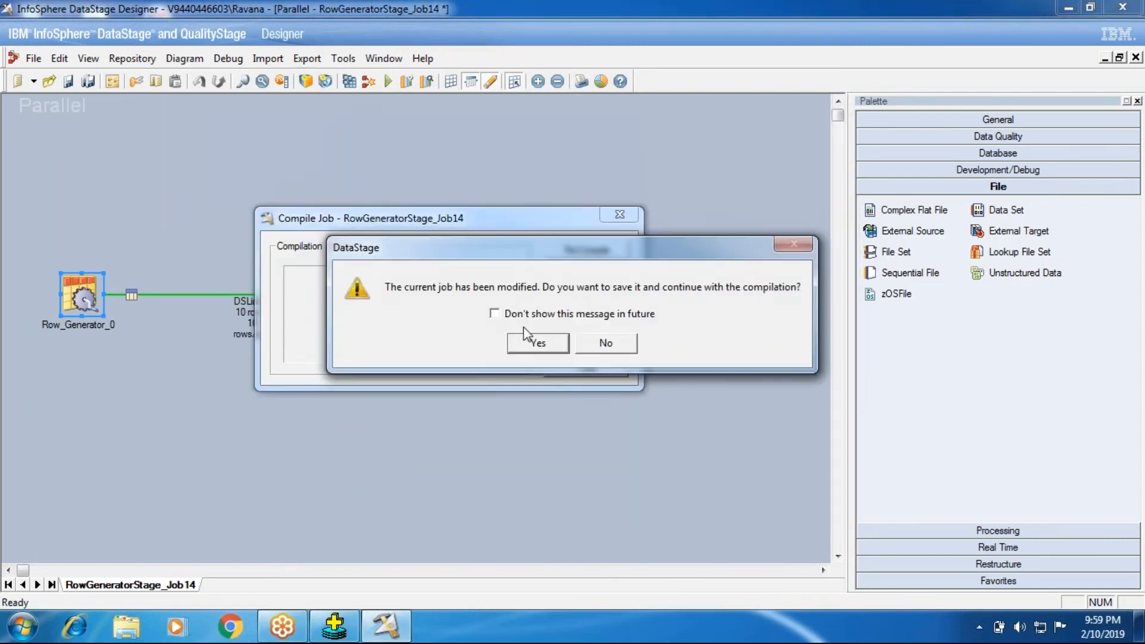
{"action": "left_click", "coordinate": [537, 339]}
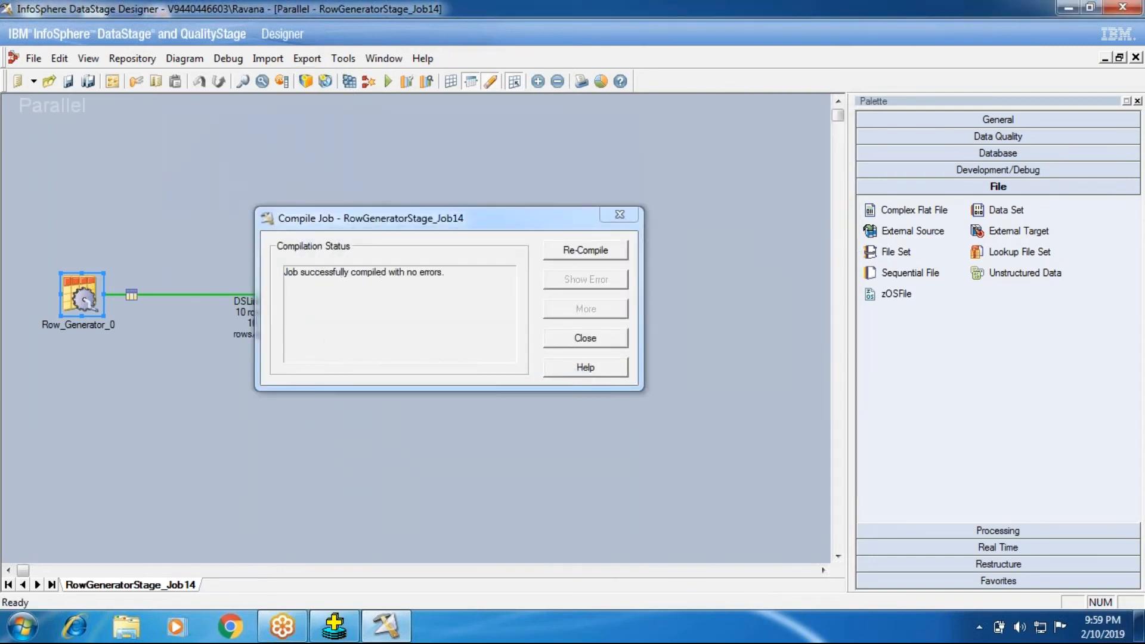
{"action": "left_click", "coordinate": [549, 338]}
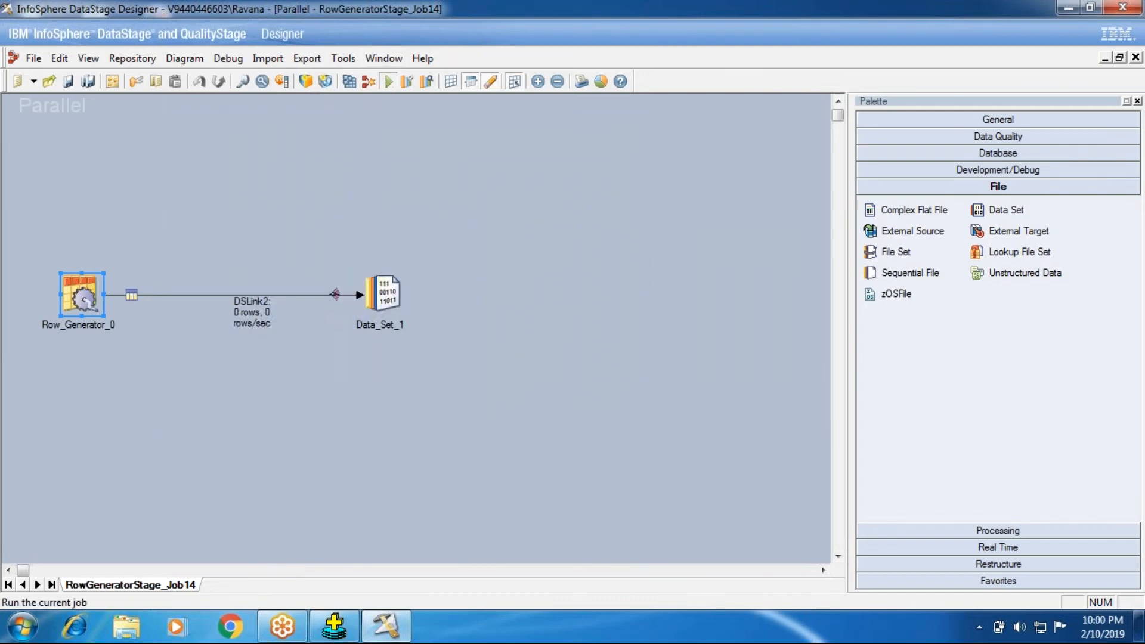
- Run the recompiled job and view the DSLink2 data written to Data_Set_1
{"action": "left_click", "coordinate": [387, 81]}
{"action": "left_click", "coordinate": [249, 356]}
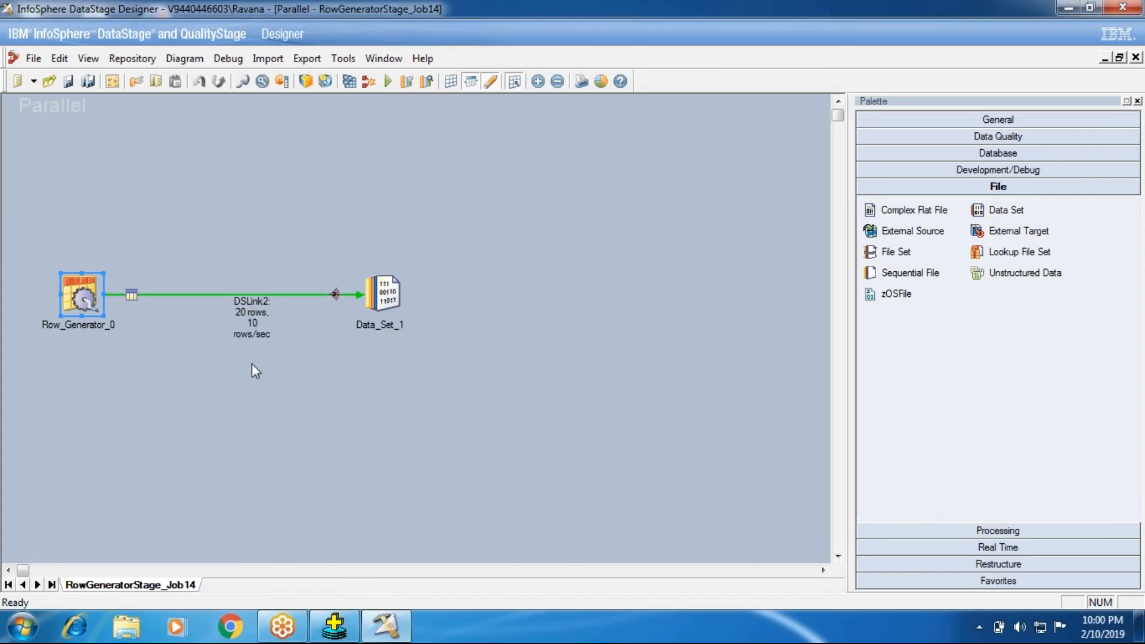
{"action": "right_click", "coordinate": [368, 303]}
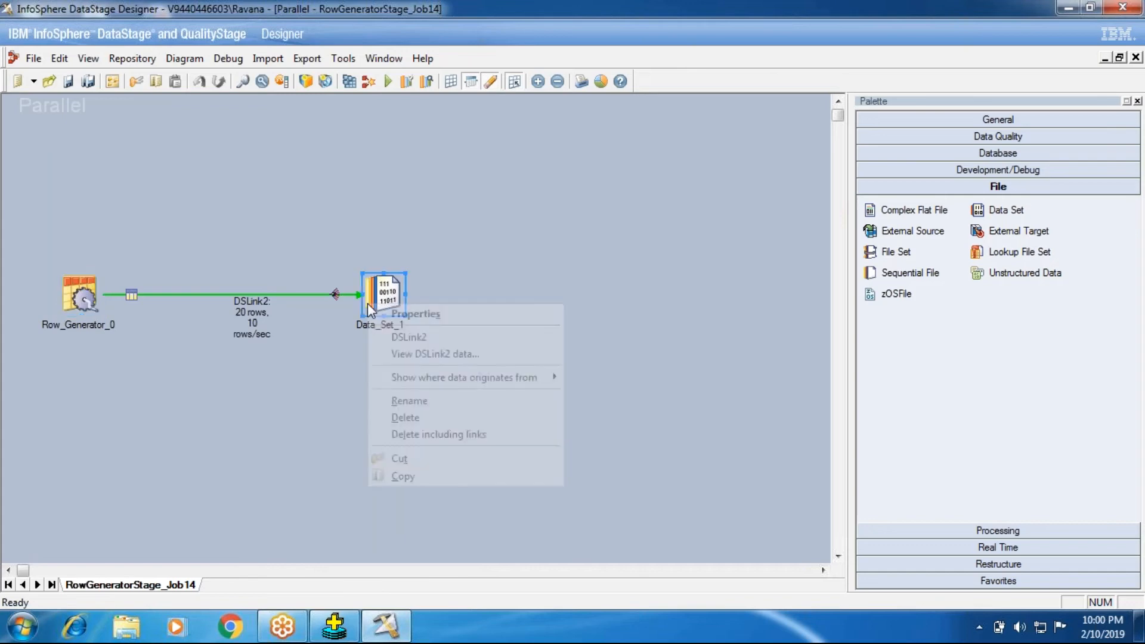
{"action": "left_click", "coordinate": [417, 353]}
{"action": "left_click", "coordinate": [736, 273]}
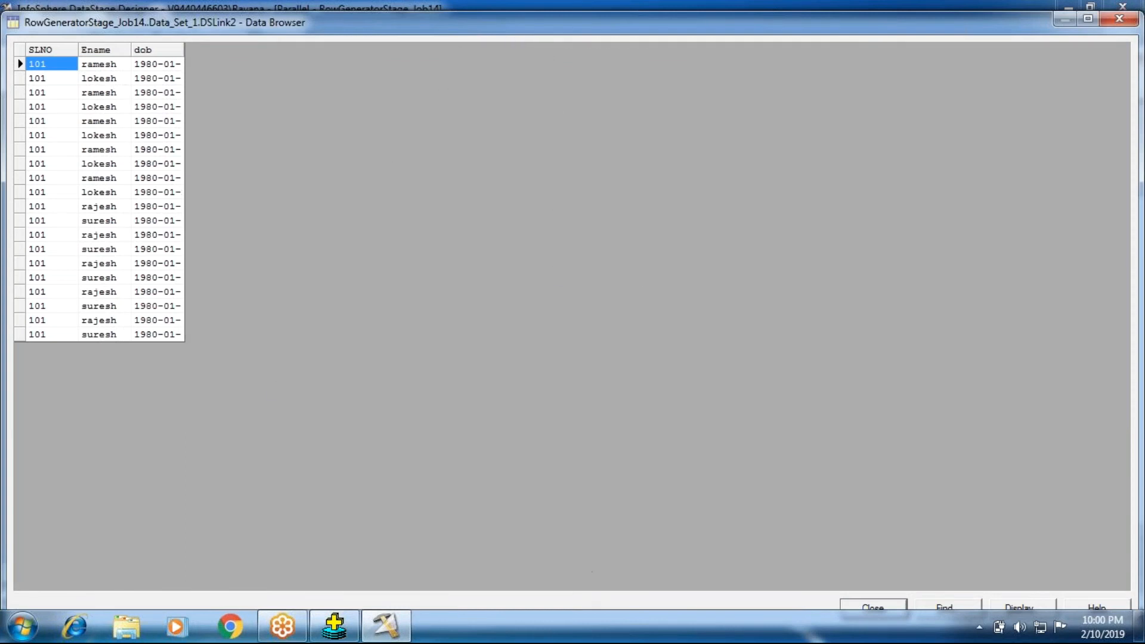
{"action": "left_click", "coordinate": [900, 607]}
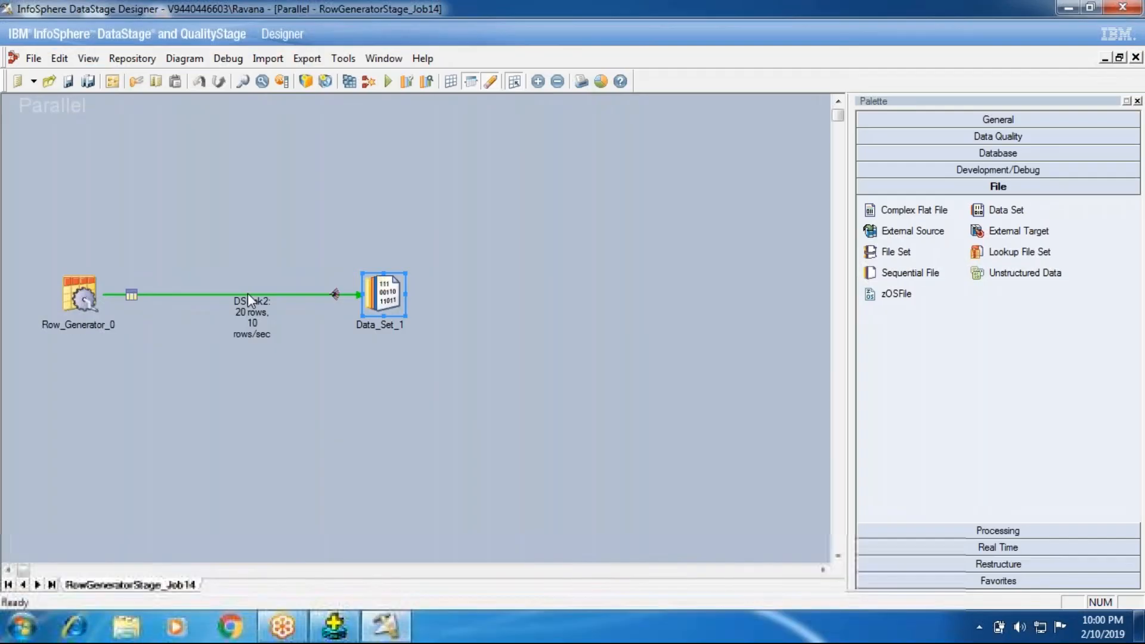
- Open the column metadata of SLNO from the output columns of the Row_Generator_0 stage
{"action": "double_click", "coordinate": [335, 294]}
{"action": "left_click", "coordinate": [452, 216]}
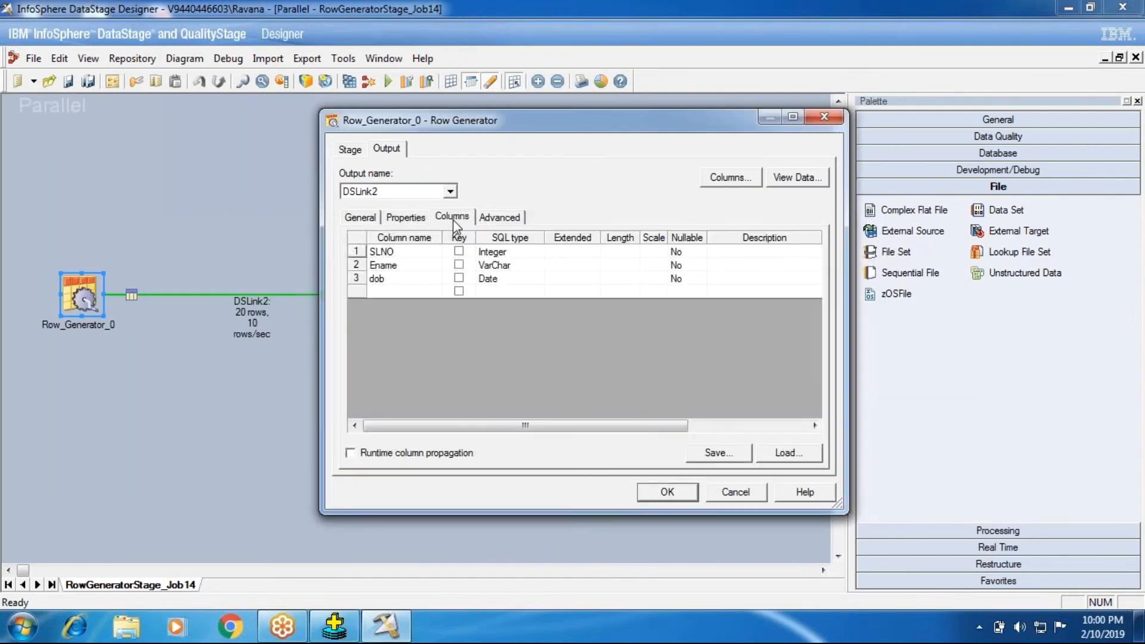
{"action": "left_click", "coordinate": [356, 252]}
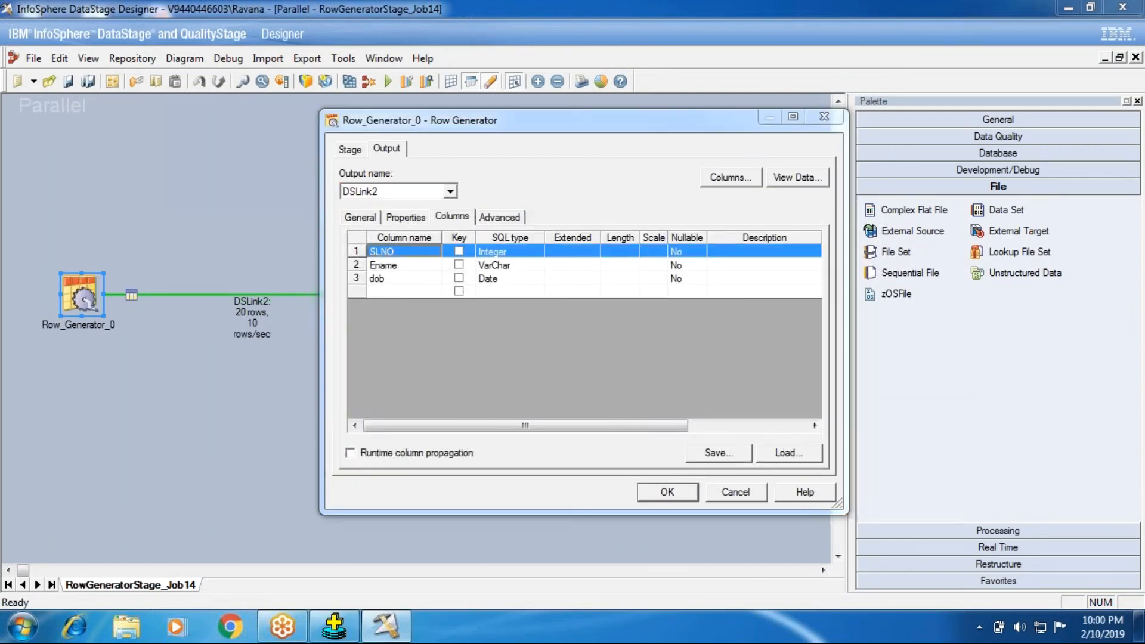
- Reset SLNO's Initial value, Increment and Limit to default, apply the change and recheck the column
{"action": "right_click", "coordinate": [537, 375]}
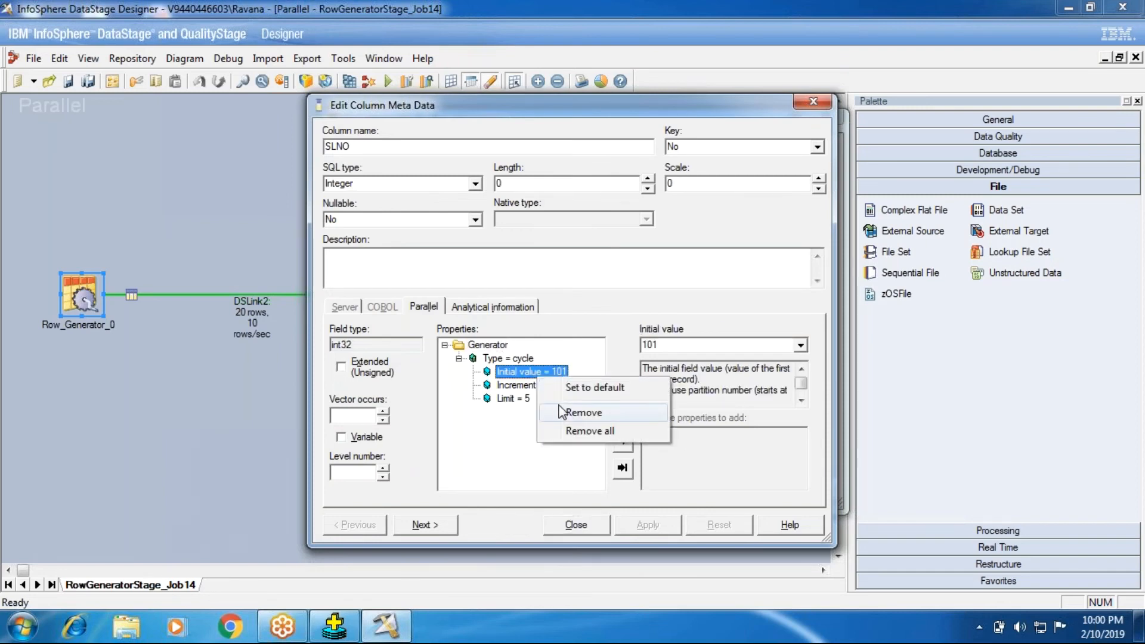
{"action": "left_click", "coordinate": [552, 389]}
{"action": "right_click", "coordinate": [544, 386]}
{"action": "left_click", "coordinate": [549, 396]}
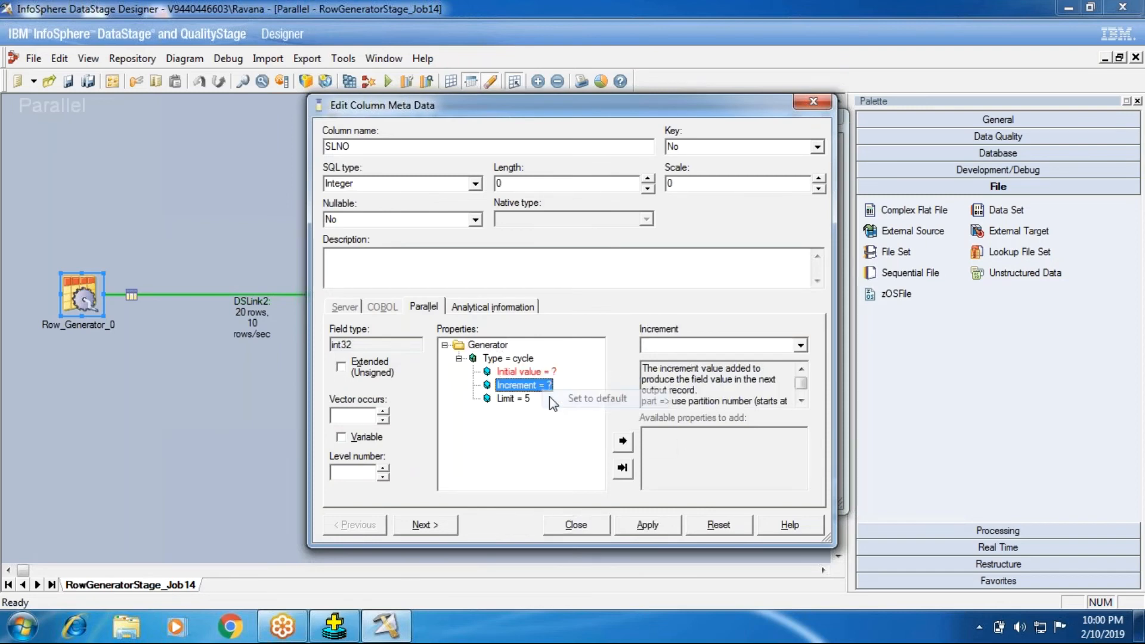
{"action": "right_click", "coordinate": [529, 398]}
{"action": "left_click", "coordinate": [542, 409]}
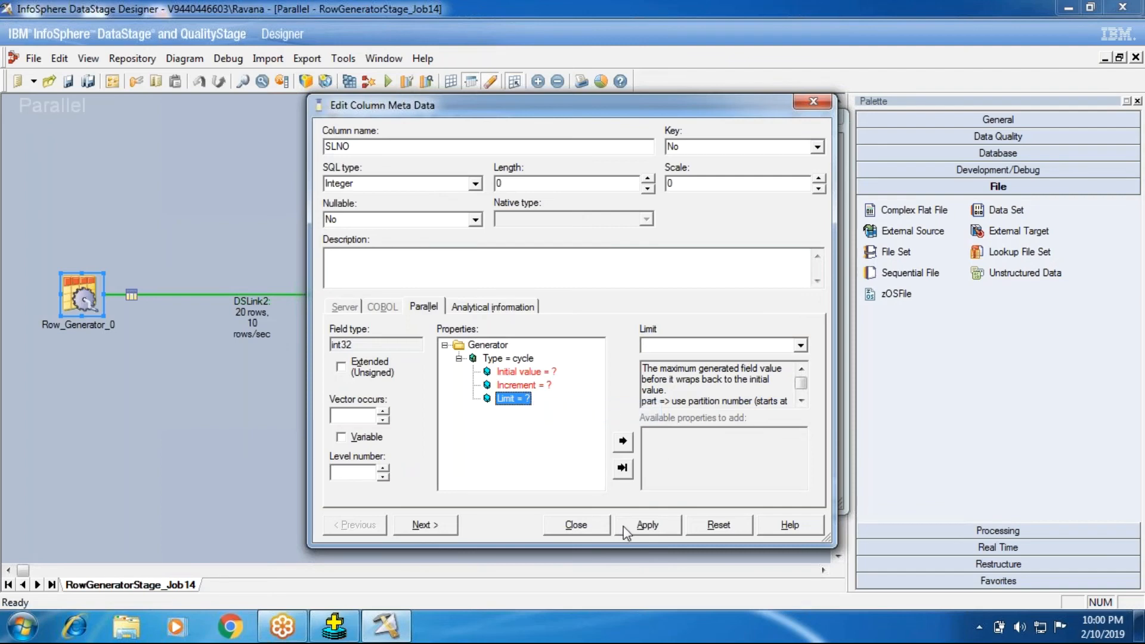
{"action": "left_click", "coordinate": [624, 528]}
{"action": "left_click", "coordinate": [439, 526]}
{"action": "left_click", "coordinate": [355, 525]}
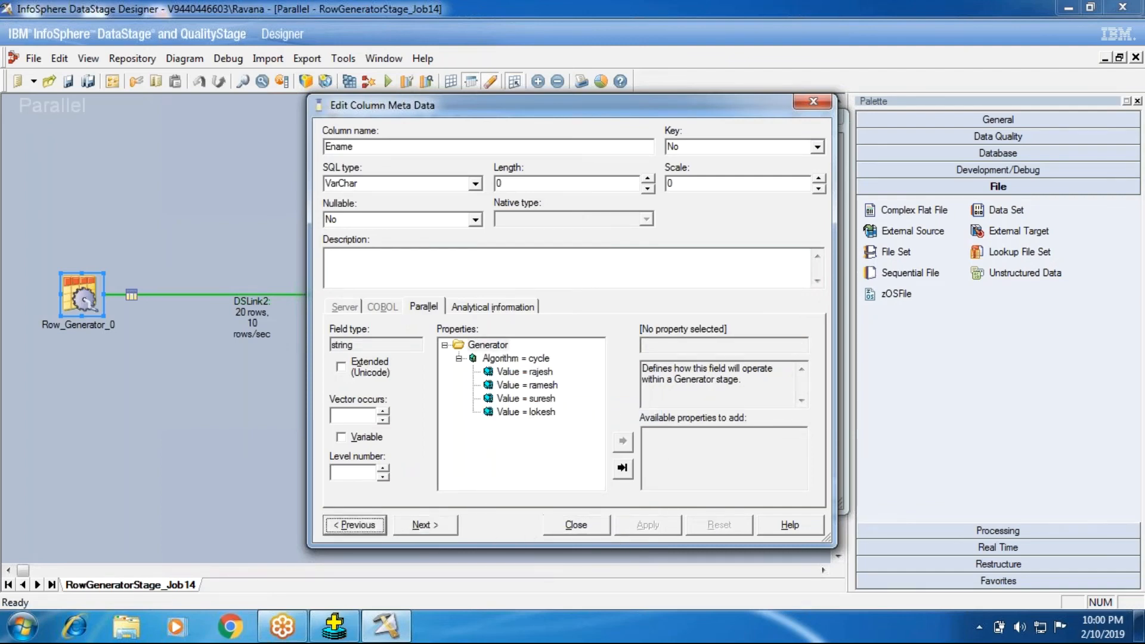
- Reset SLNO's remaining Limit and add the Increment and Initial value sub-properties back to its cycle generator
{"action": "right_click", "coordinate": [522, 374]}
{"action": "left_click", "coordinate": [525, 382]}
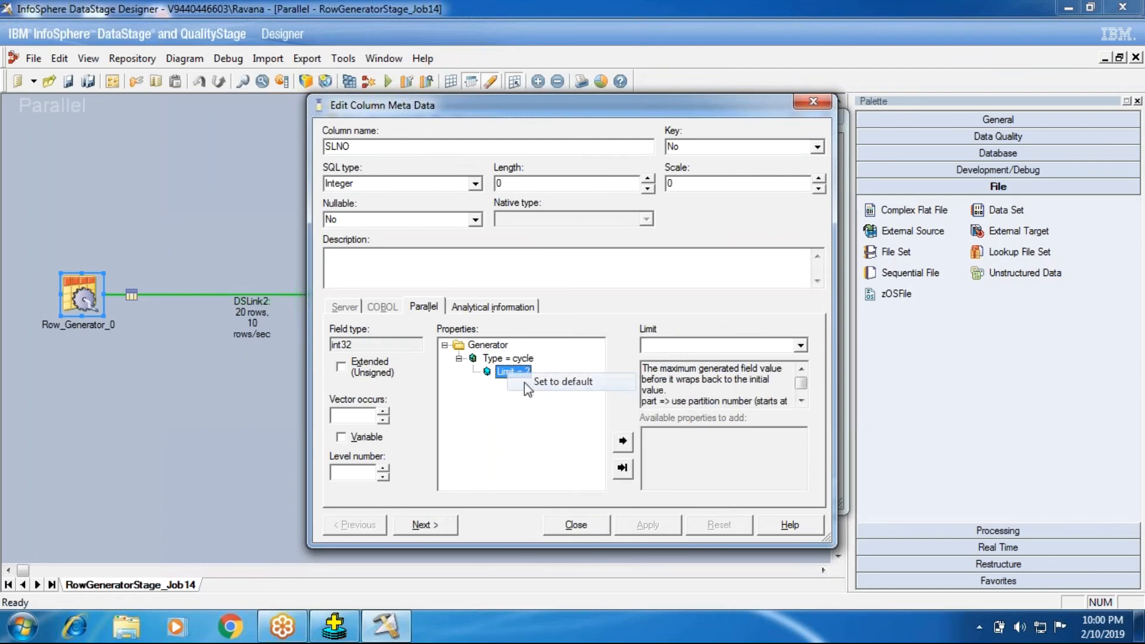
{"action": "left_click", "coordinate": [510, 359]}
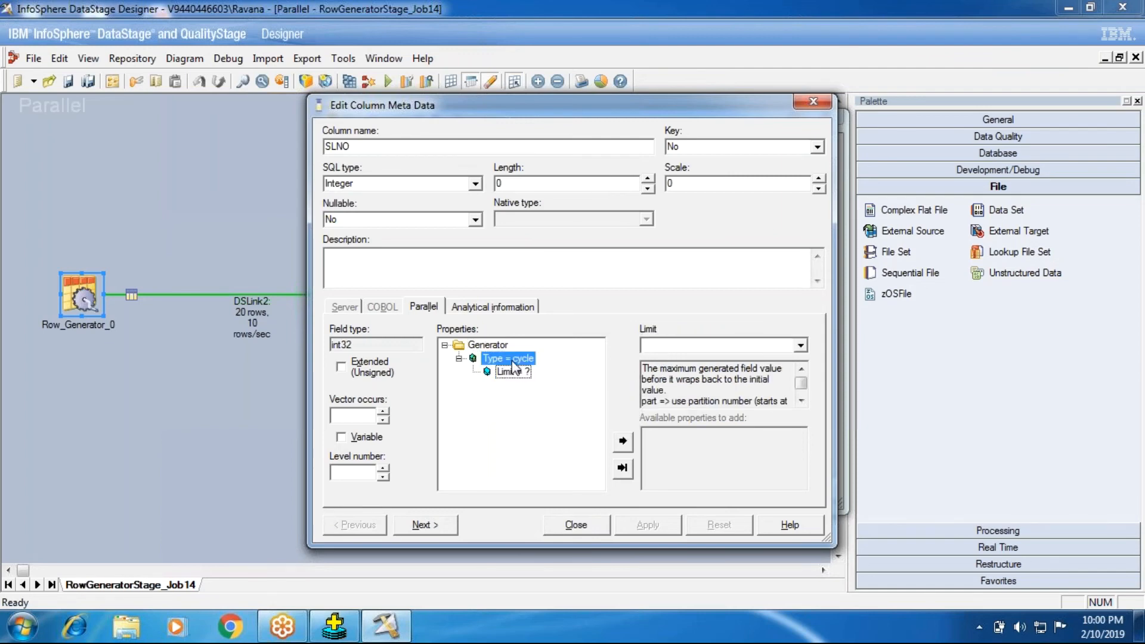
{"action": "right_click", "coordinate": [512, 361]}
{"action": "mouse_move", "coordinate": [519, 371]}
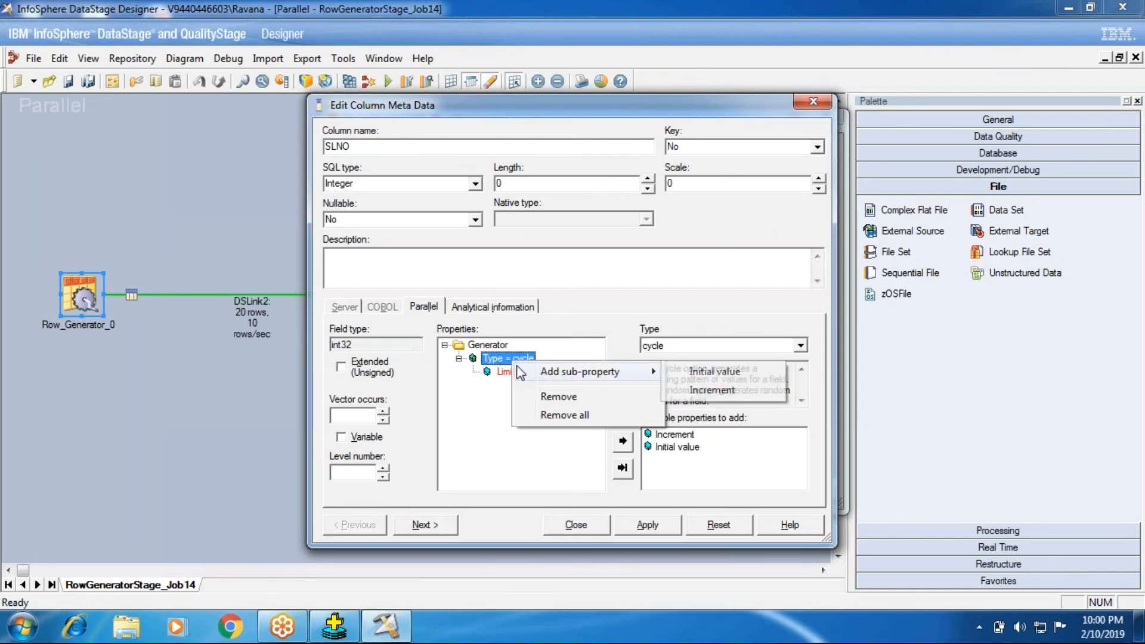
{"action": "left_click", "coordinate": [524, 397]}
{"action": "double_click", "coordinate": [670, 436]}
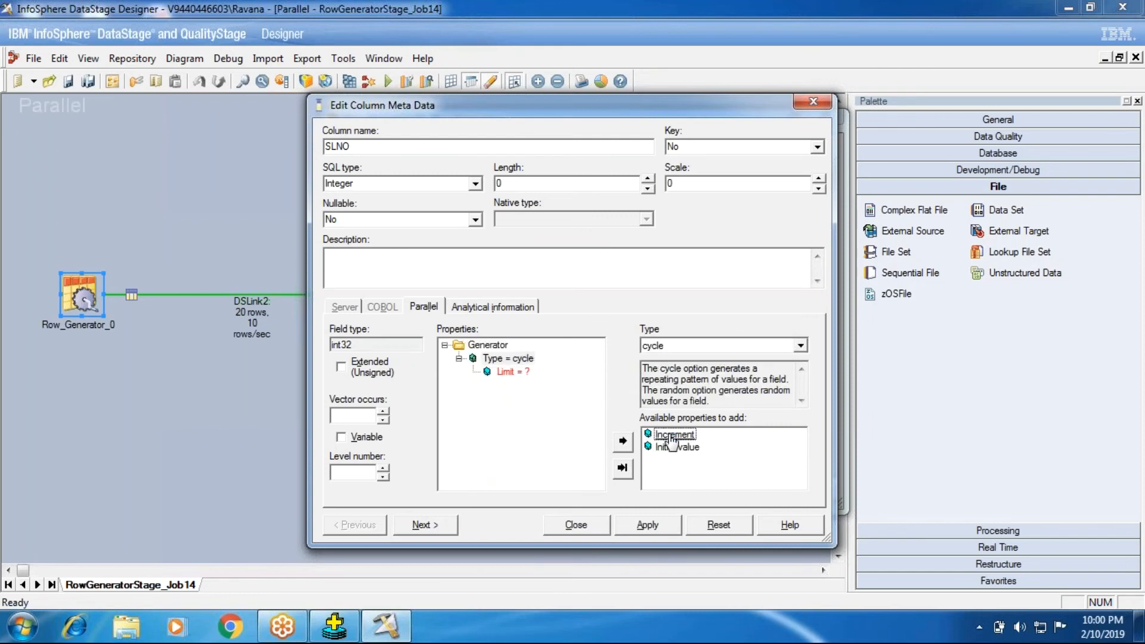
{"action": "double_click", "coordinate": [672, 436]}
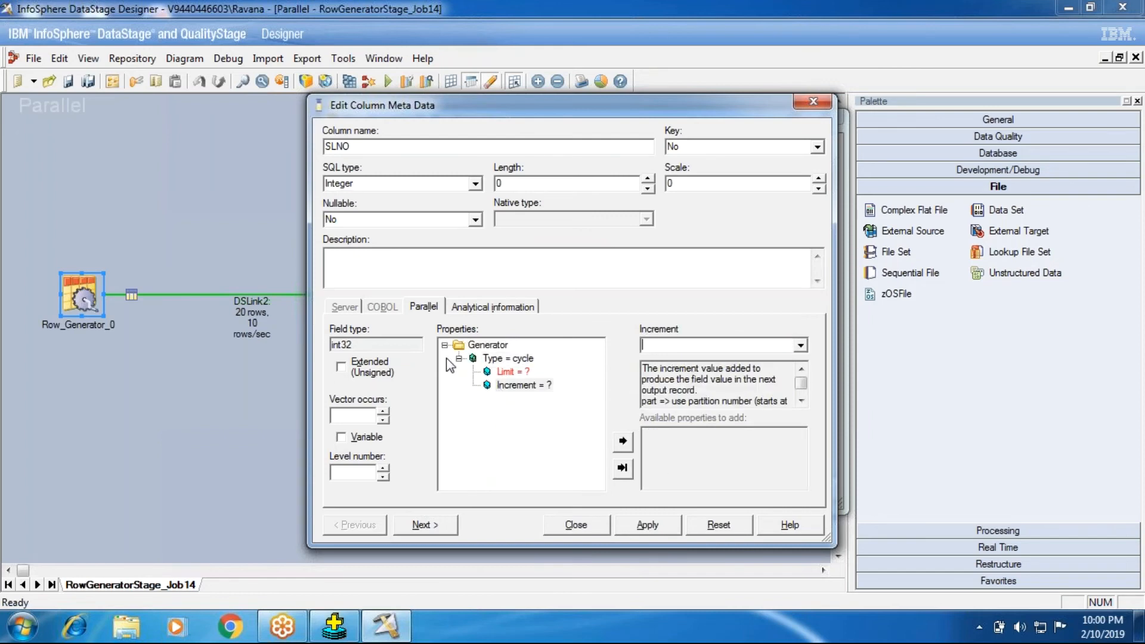
{"action": "left_click", "coordinate": [507, 358]}
{"action": "double_click", "coordinate": [686, 436]}
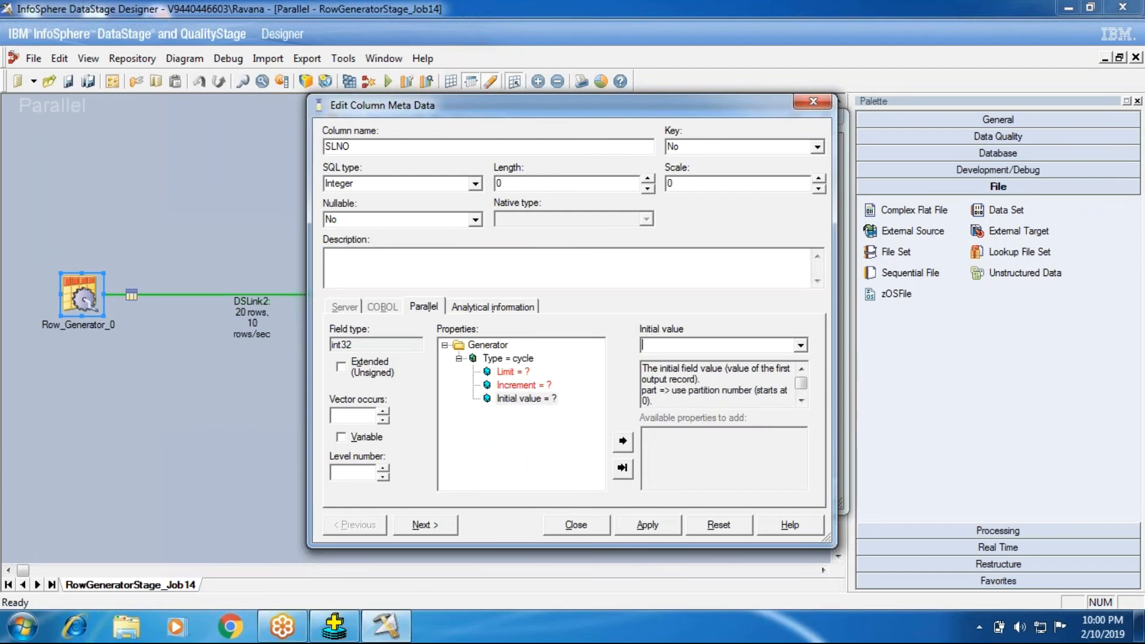
- Remove the Type property from SLNO's generator and add it again as cycle
{"action": "right_click", "coordinate": [500, 360]}
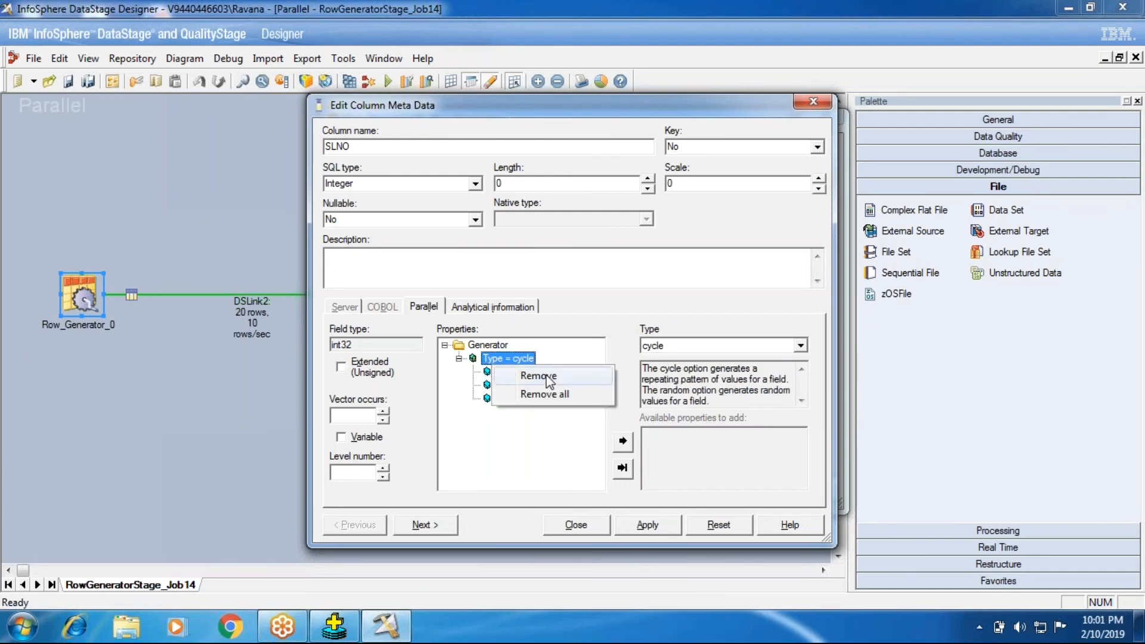
{"action": "left_click", "coordinate": [528, 378]}
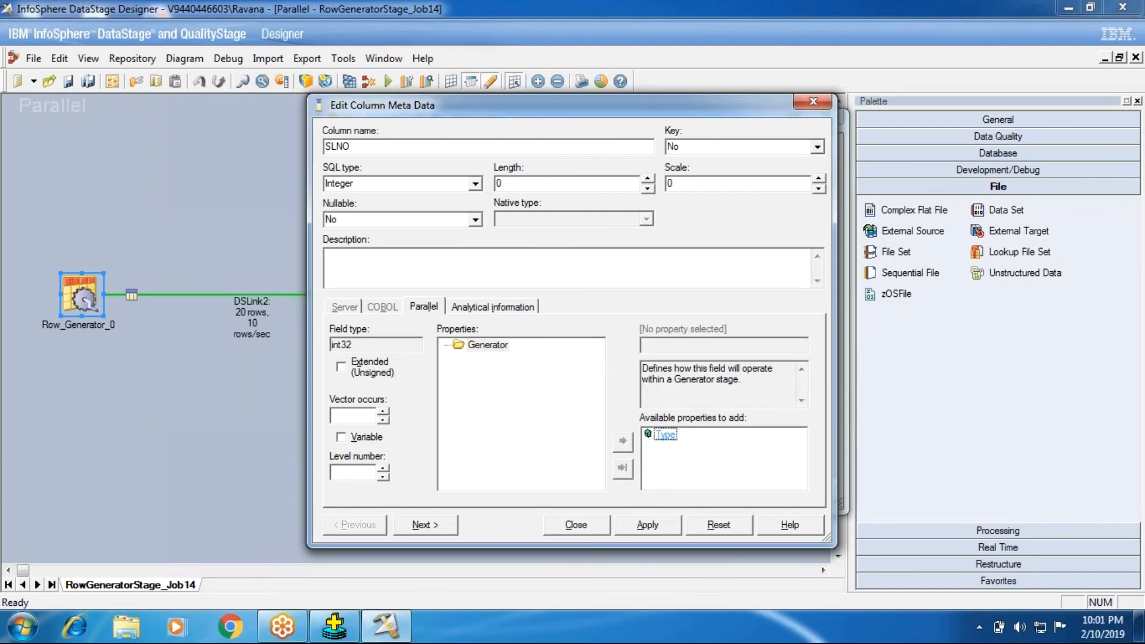
{"action": "double_click", "coordinate": [665, 435]}
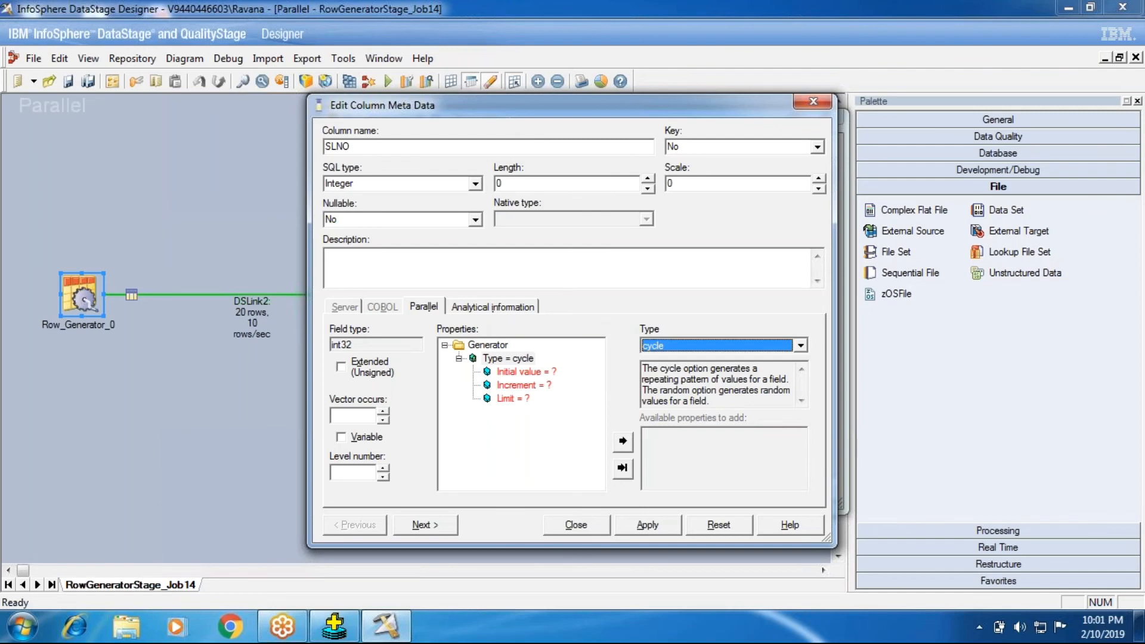
- Set the Initial value to 101 and the Increment to 1 for SLNO's cycle generator
{"action": "left_click", "coordinate": [518, 372]}
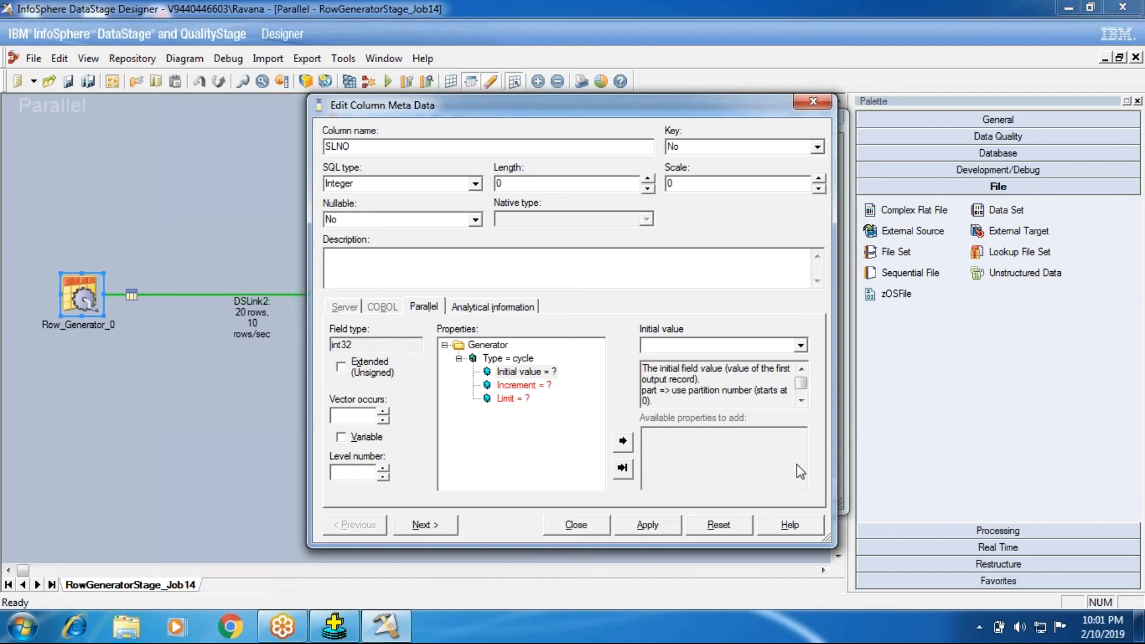
{"action": "type", "text": "1001"}
{"action": "key", "text": "BackSpace"}
{"action": "key", "text": "BackSpace"}
{"action": "type", "text": "1"}
{"action": "left_click", "coordinate": [532, 389]}
{"action": "left_click", "coordinate": [706, 343]}
{"action": "type", "text": "1"}
- Set SLNO's generator Limit to 105, apply the change and close the column metadata
{"action": "left_click", "coordinate": [512, 398]}
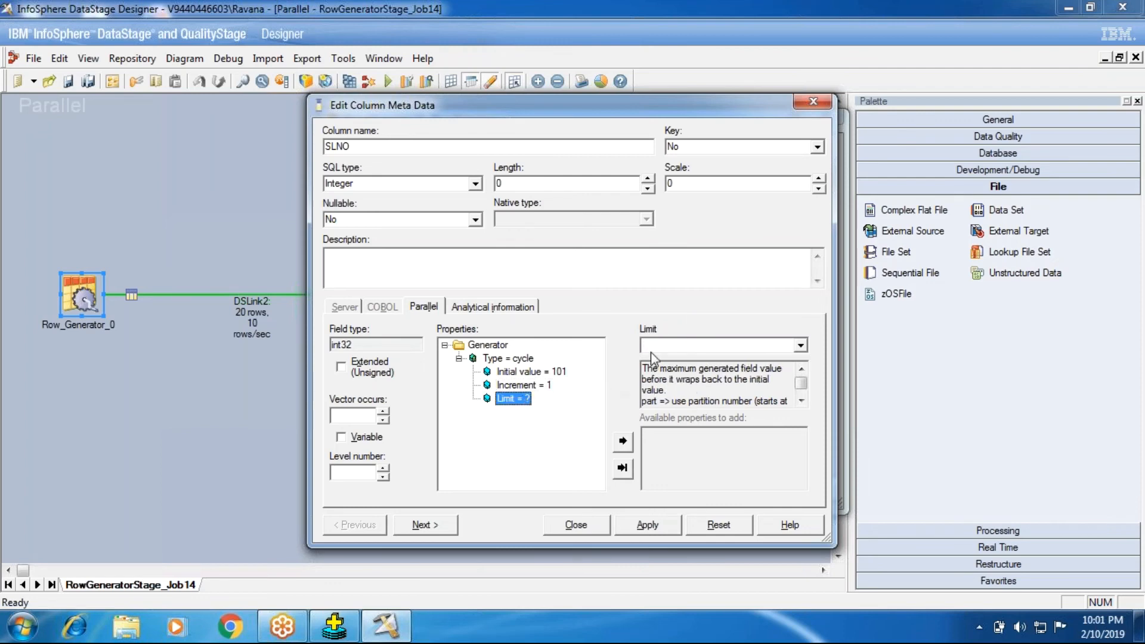
{"action": "left_click", "coordinate": [647, 349]}
{"action": "type", "text": "105"}
{"action": "key", "text": "Return"}
{"action": "left_click", "coordinate": [647, 525]}
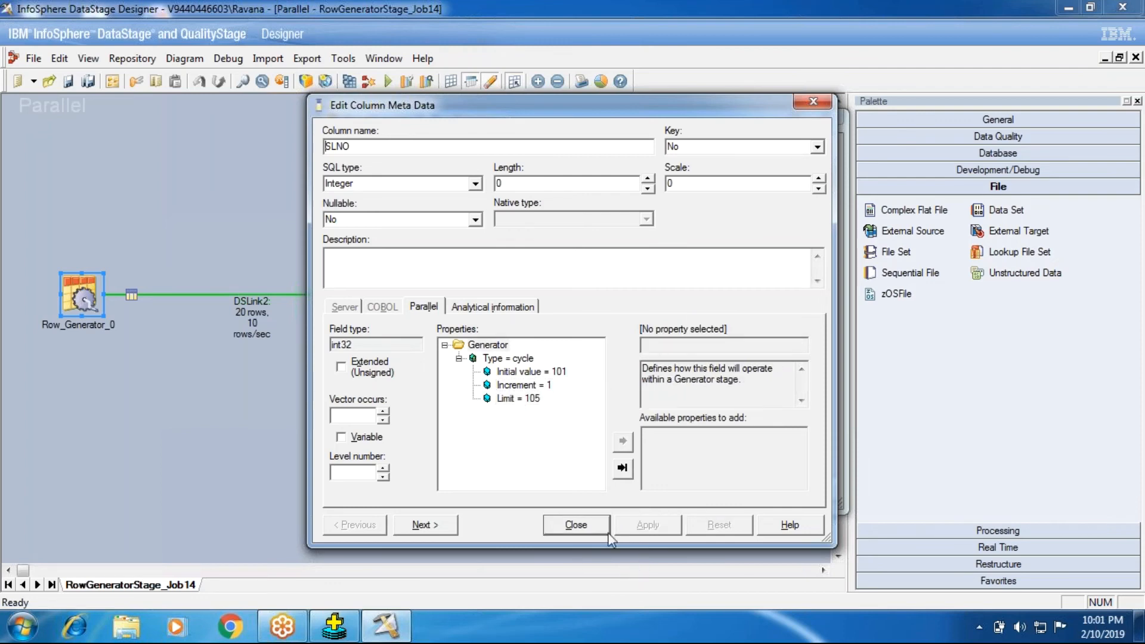
{"action": "left_click", "coordinate": [567, 525]}
- Preview the Row Generator's DSLink2 data and examine the sequence of SLNO values row by row
{"action": "left_click", "coordinate": [797, 177]}
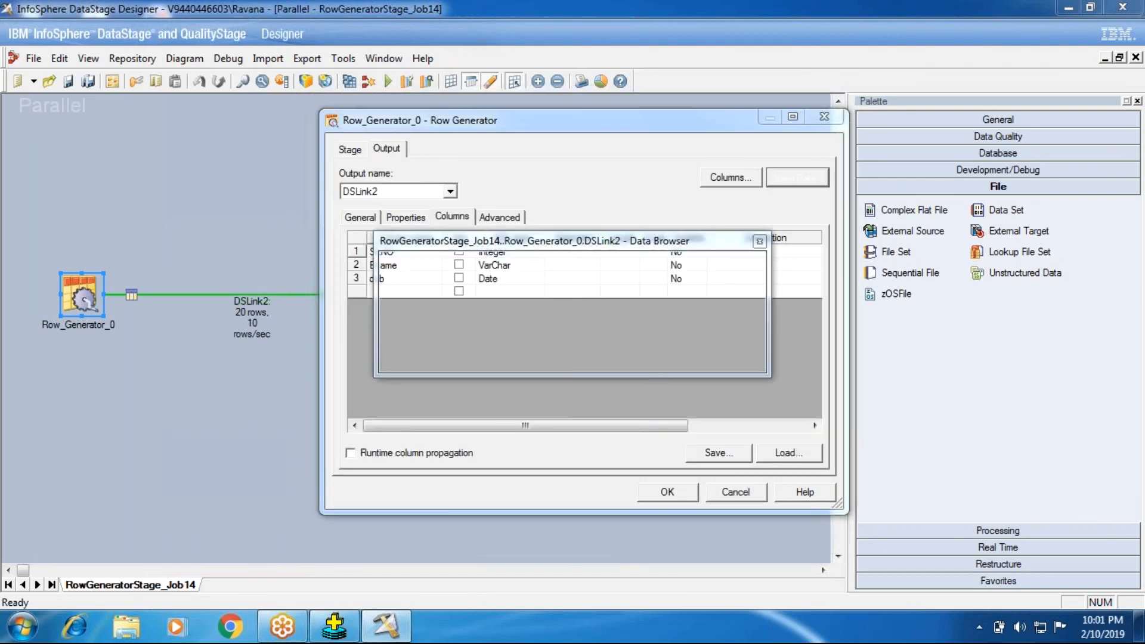
{"action": "left_click", "coordinate": [711, 271]}
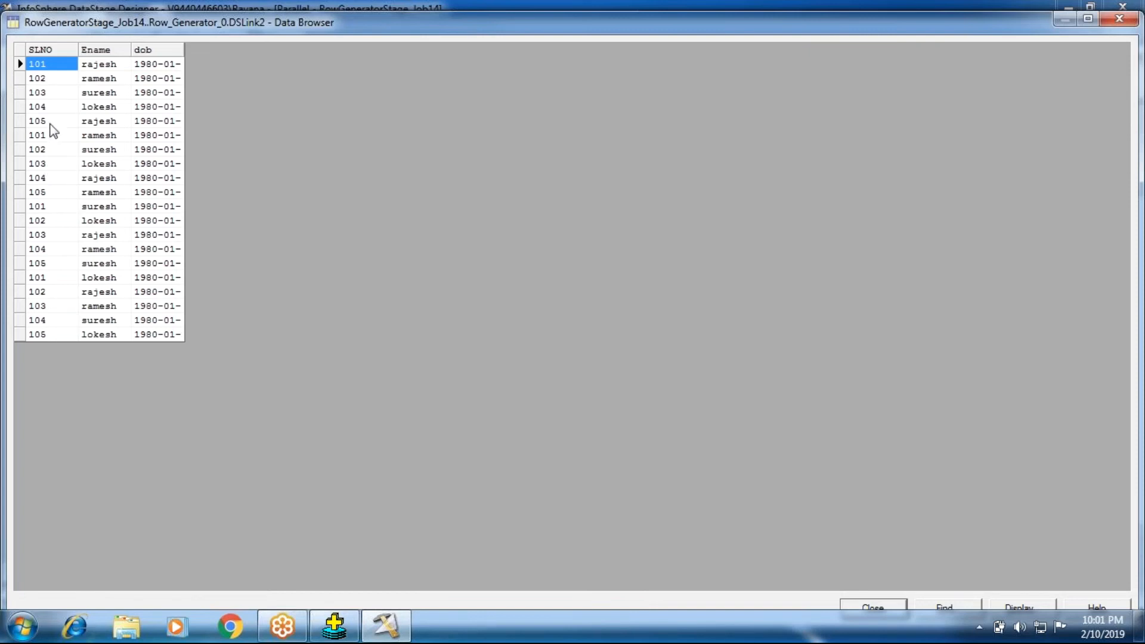
{"action": "left_click", "coordinate": [51, 122]}
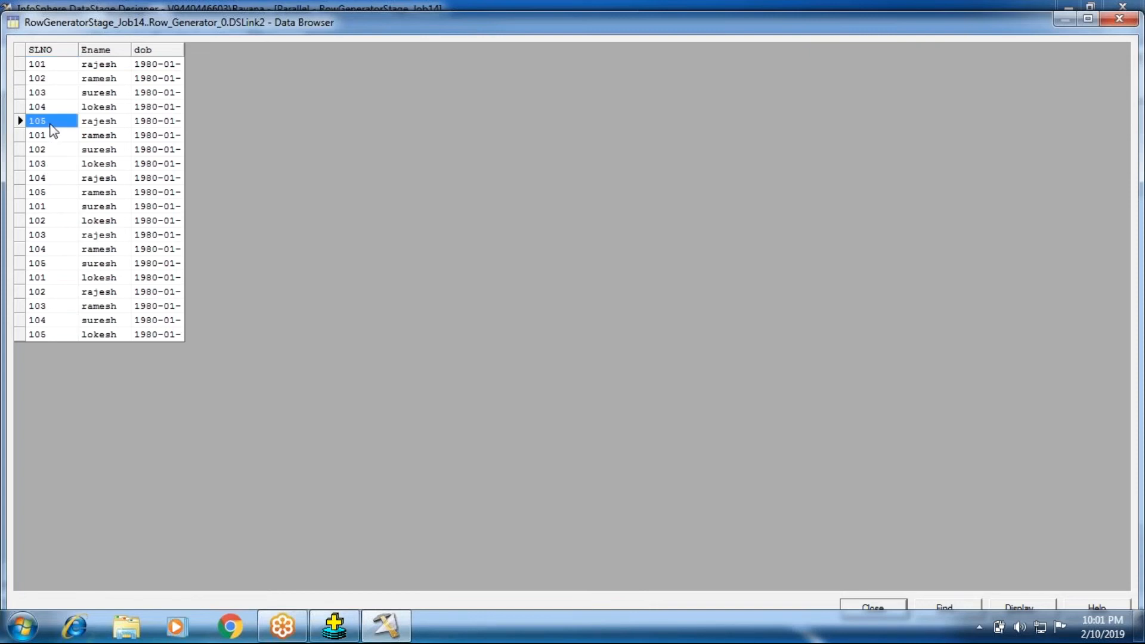
{"action": "left_click", "coordinate": [37, 106]}
{"action": "left_click", "coordinate": [47, 126]}
{"action": "left_click", "coordinate": [50, 136]}
{"action": "left_click", "coordinate": [51, 151]}
{"action": "left_click", "coordinate": [52, 162]}
{"action": "left_click", "coordinate": [47, 178]}
{"action": "left_click", "coordinate": [47, 191]}
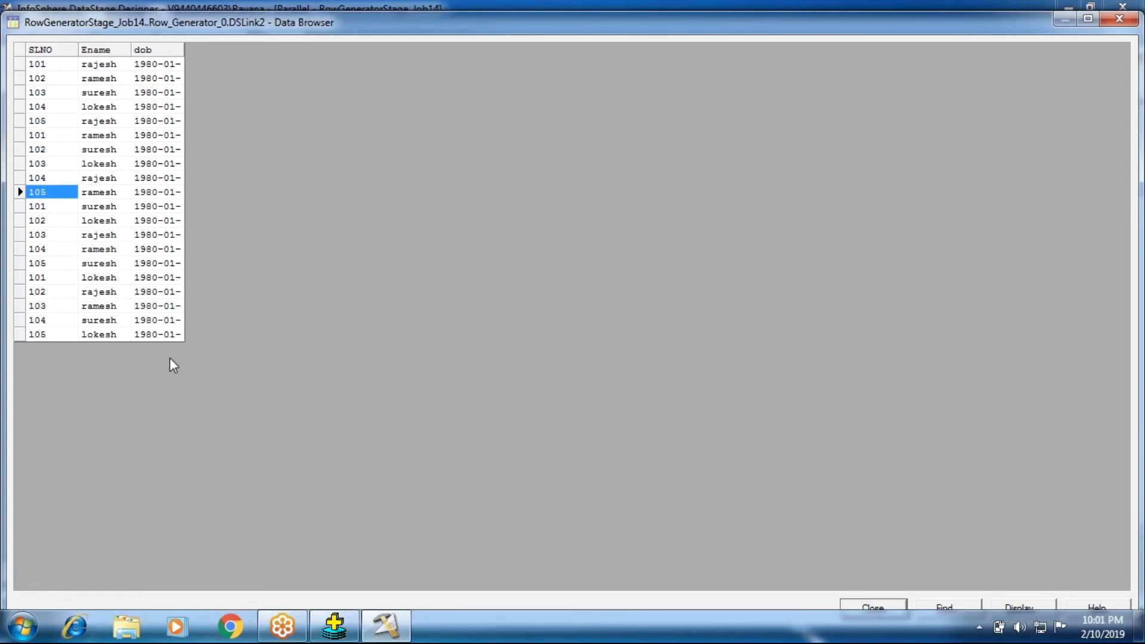
{"action": "left_click", "coordinate": [877, 602]}
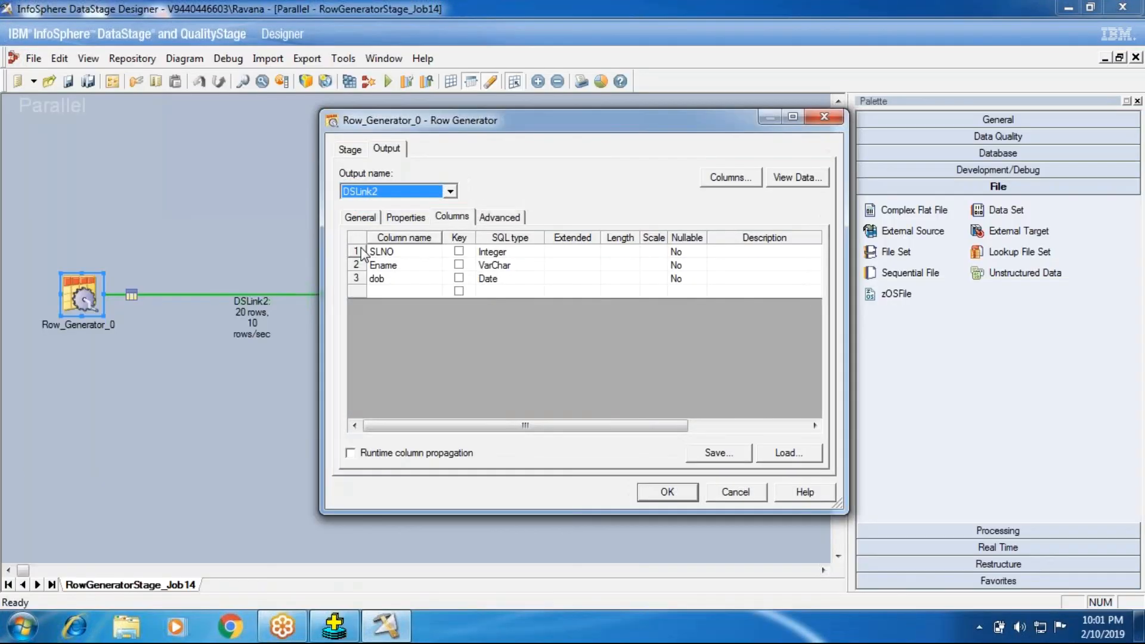
- Try to reset the Limit of SLNO's cycle generator to default and close the column metadata
{"action": "left_click", "coordinate": [363, 252]}
{"action": "double_click", "coordinate": [362, 252]}
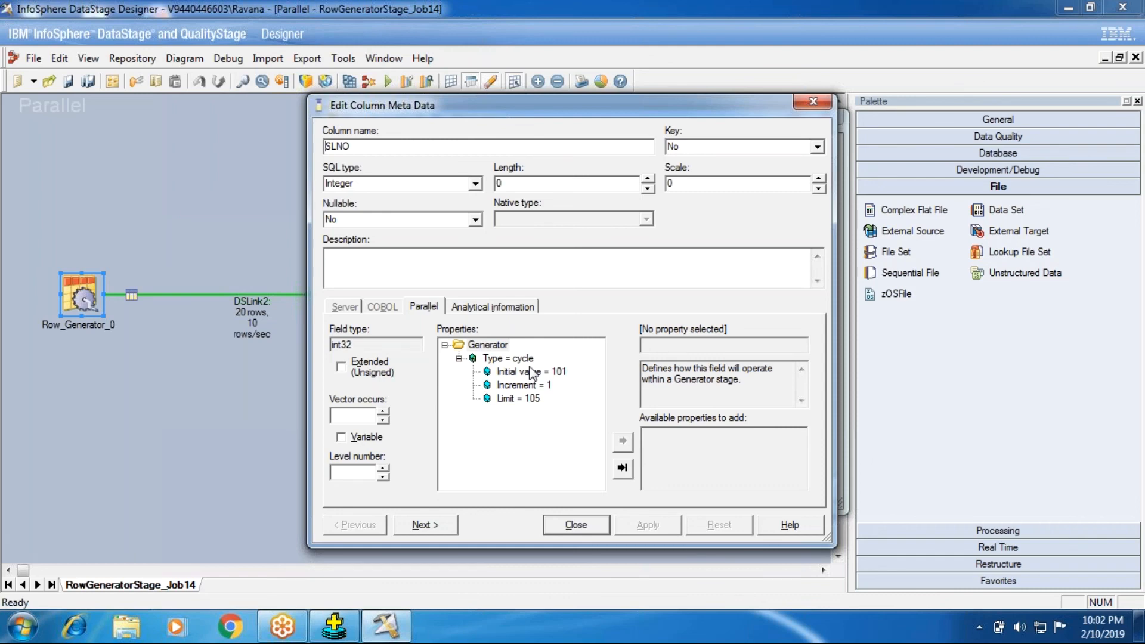
{"action": "right_click", "coordinate": [518, 398]}
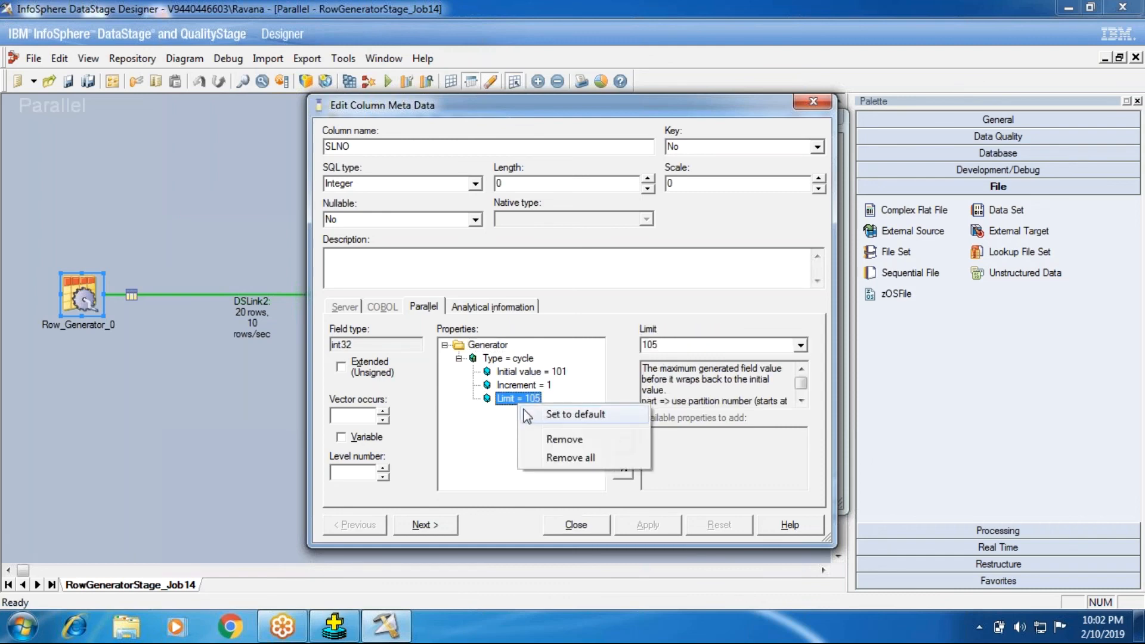
{"action": "left_click", "coordinate": [536, 414]}
{"action": "left_click", "coordinate": [574, 526]}
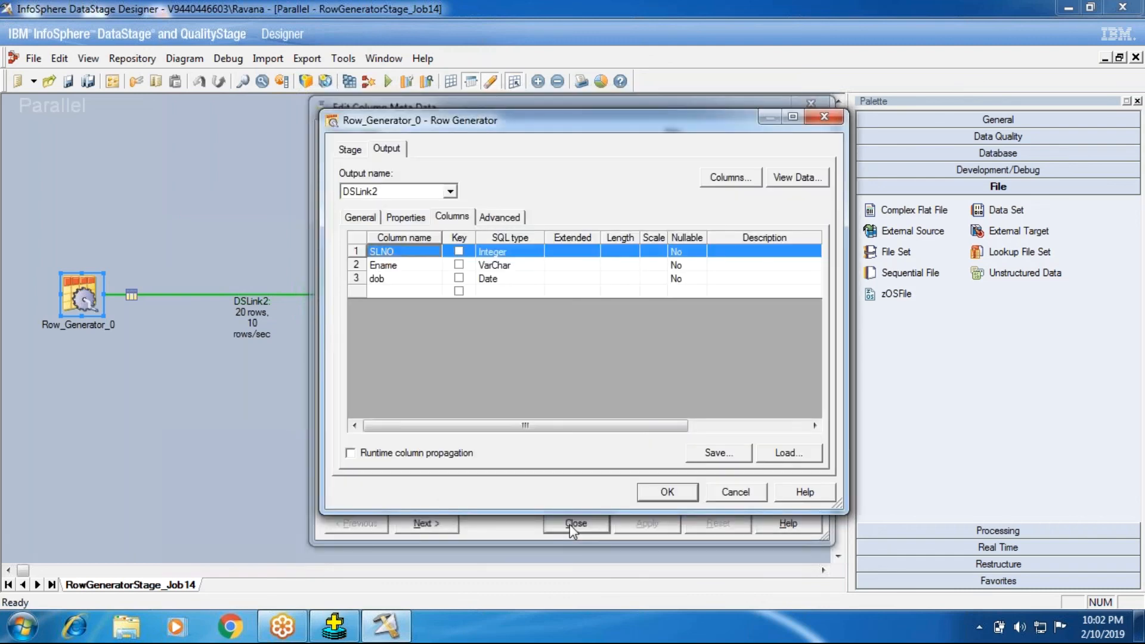
- Preview the DSLink2 data again to check how the Limit setting affects SLNO
{"action": "left_click", "coordinate": [793, 178]}
{"action": "left_click", "coordinate": [723, 267]}
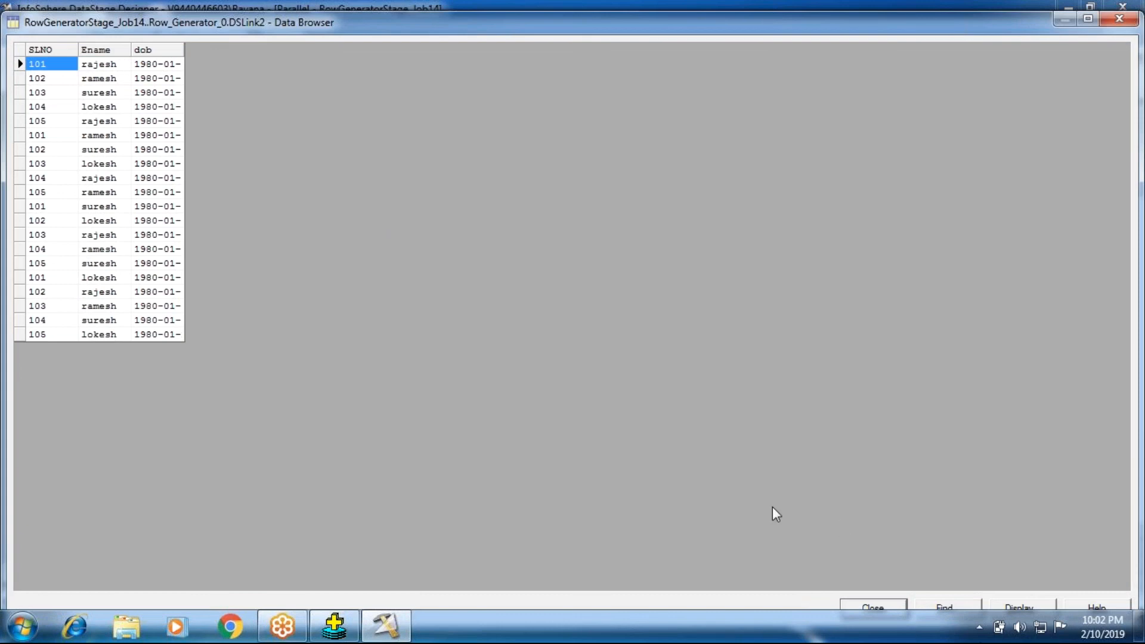
{"action": "left_click", "coordinate": [859, 609]}
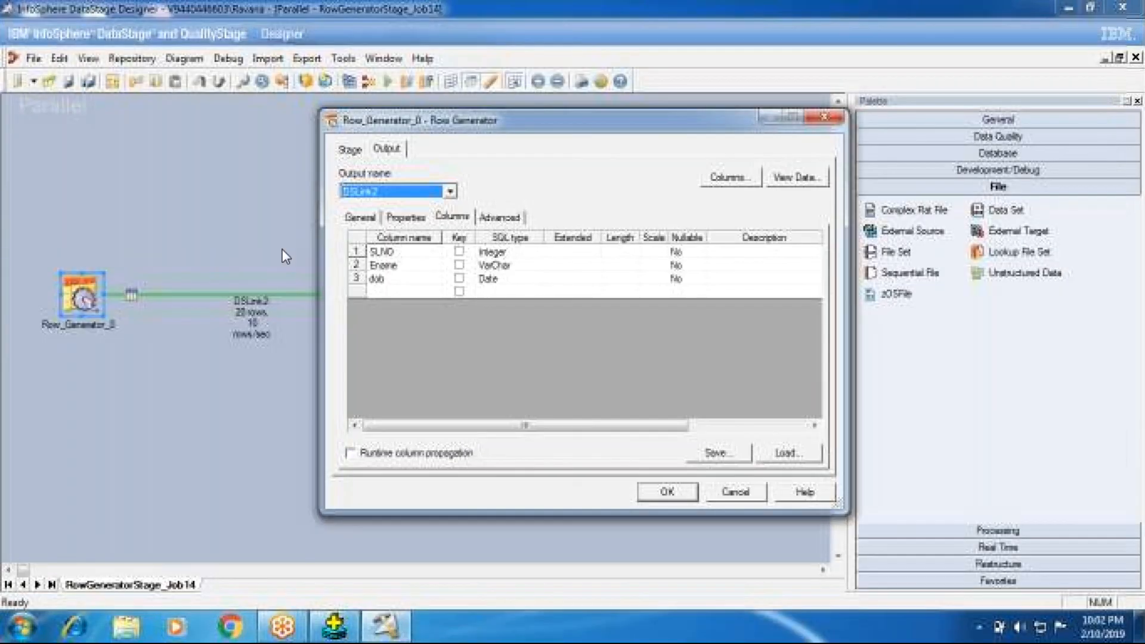
- Remove the Limit sub-property from SLNO's cycle generator, apply the change and close the column metadata
{"action": "double_click", "coordinate": [355, 251]}
{"action": "left_click", "coordinate": [520, 398]}
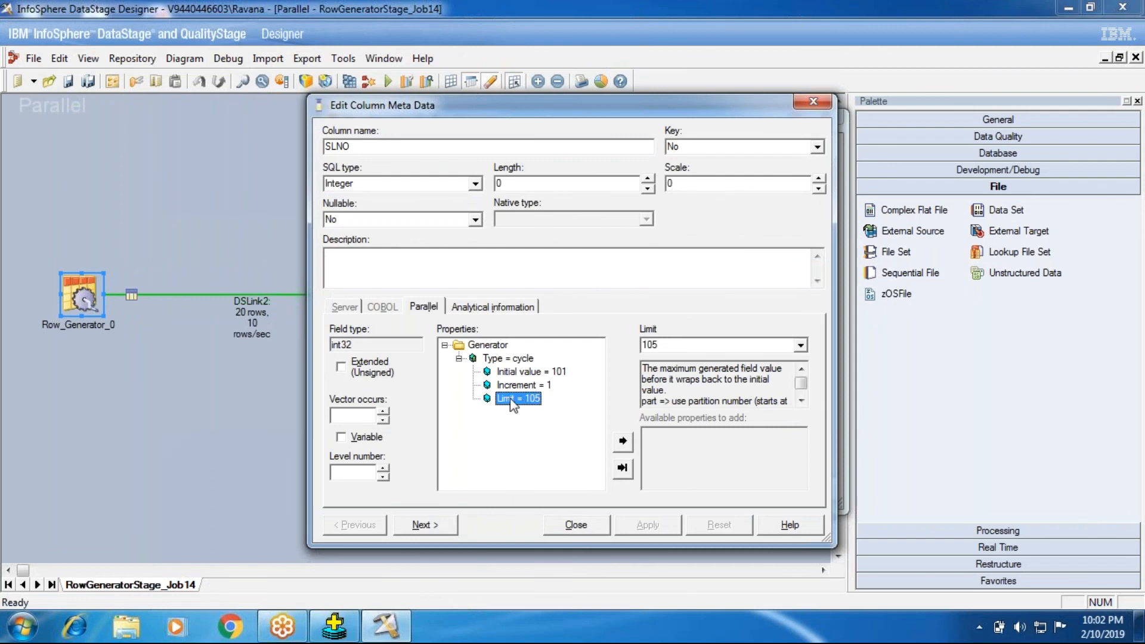
{"action": "right_click", "coordinate": [514, 405]}
{"action": "left_click", "coordinate": [528, 441]}
{"action": "left_click", "coordinate": [641, 526]}
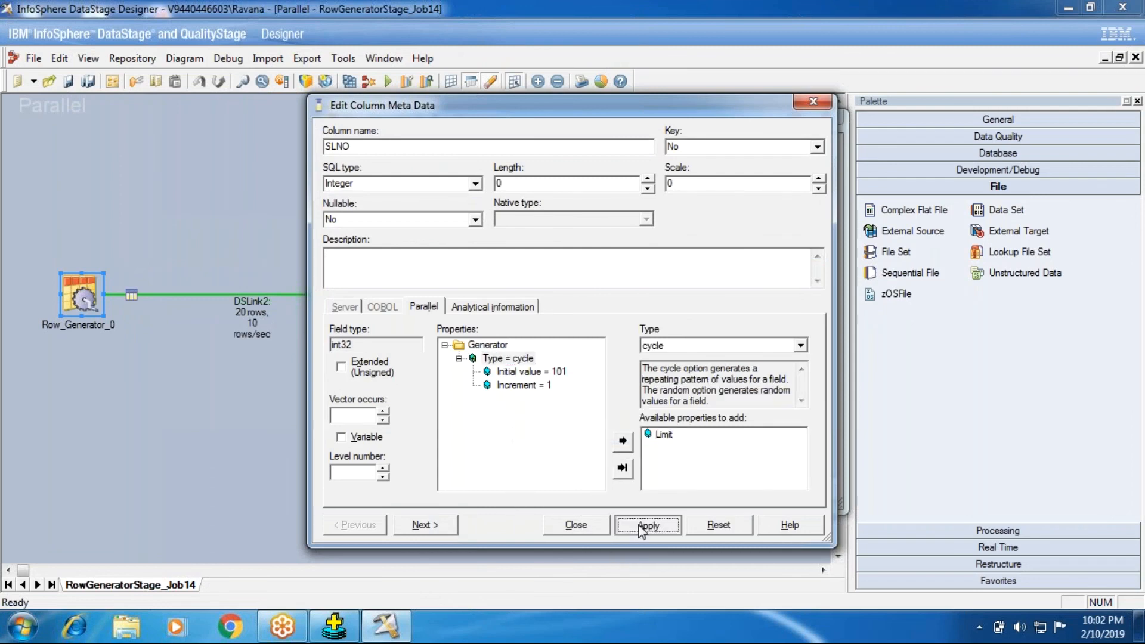
{"action": "left_click", "coordinate": [567, 525]}
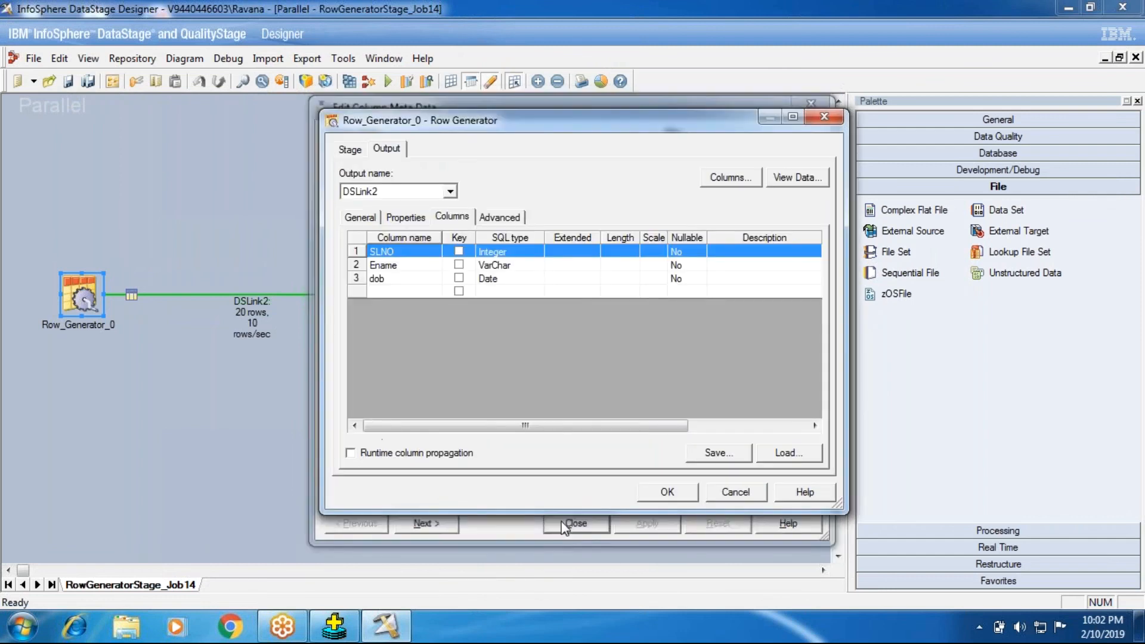
- Preview the DSLink2 data generated without a Limit and examine the SLNO values down to the last row
{"action": "left_click", "coordinate": [778, 184]}
{"action": "key", "text": "Return"}
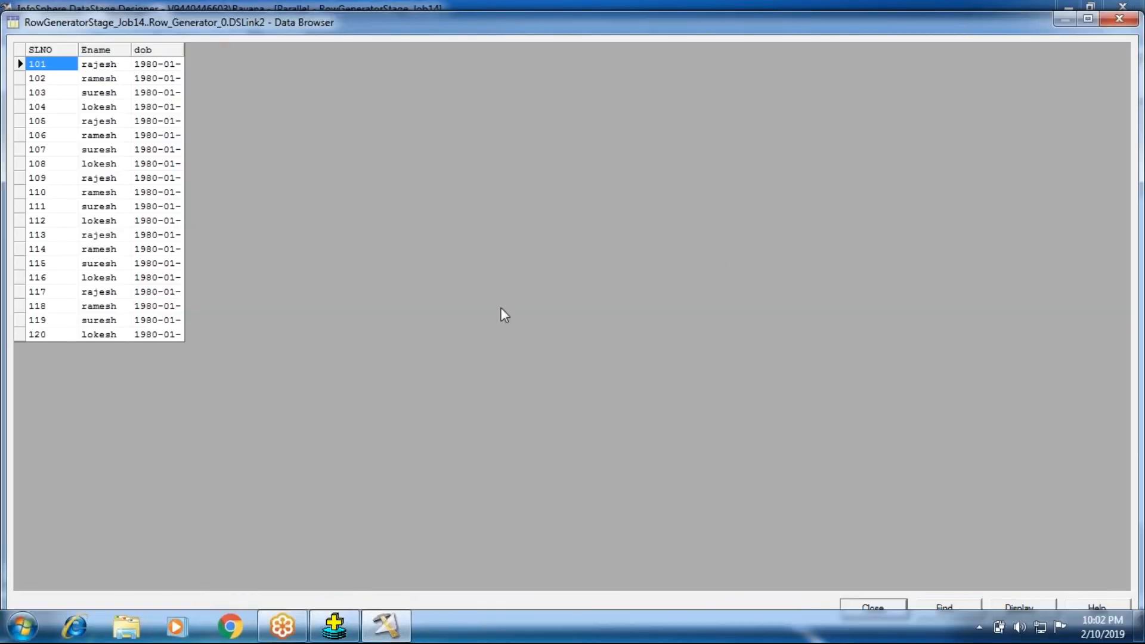
{"action": "left_click", "coordinate": [44, 333]}
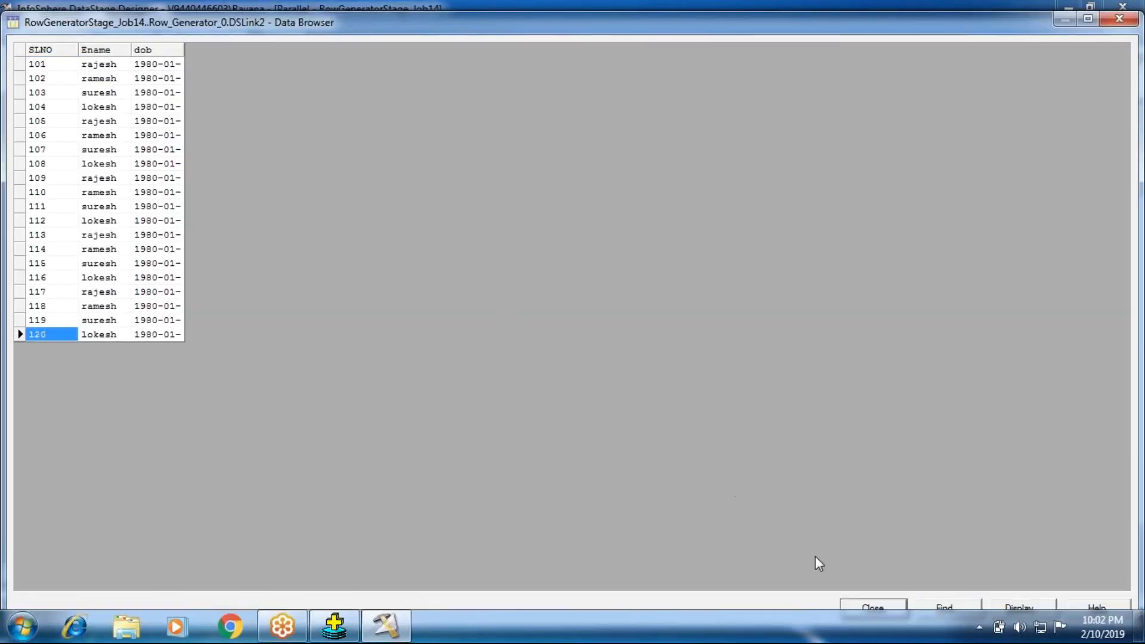
{"action": "left_click", "coordinate": [873, 607]}
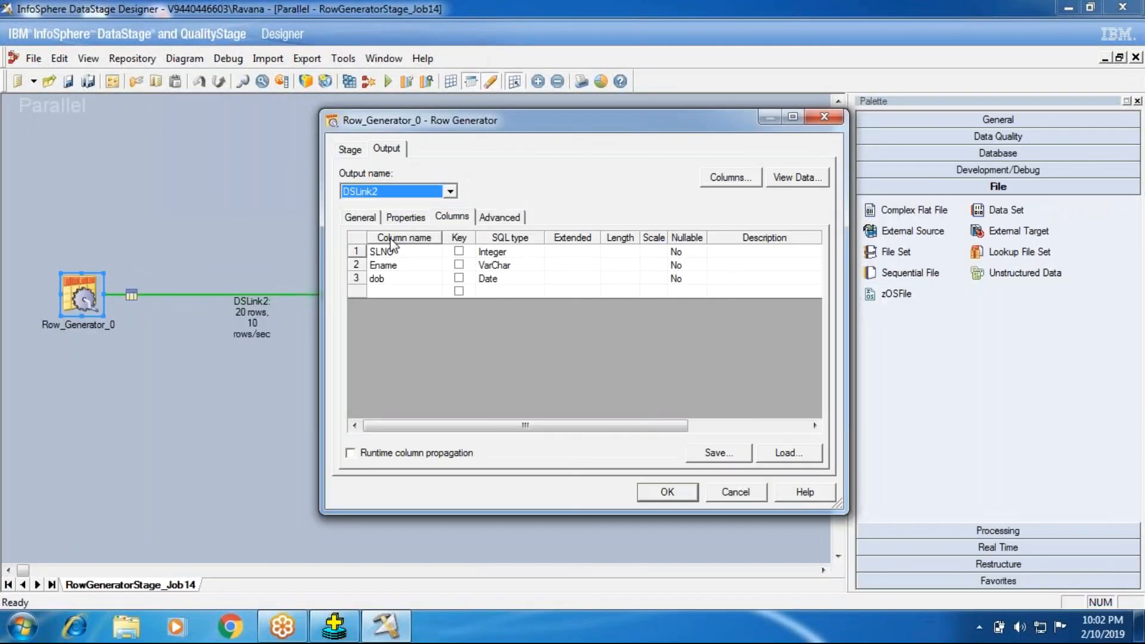
- Review the Row Generator's output properties, columns and advanced stage settings, and accept the stage changes
{"action": "left_click", "coordinate": [396, 217]}
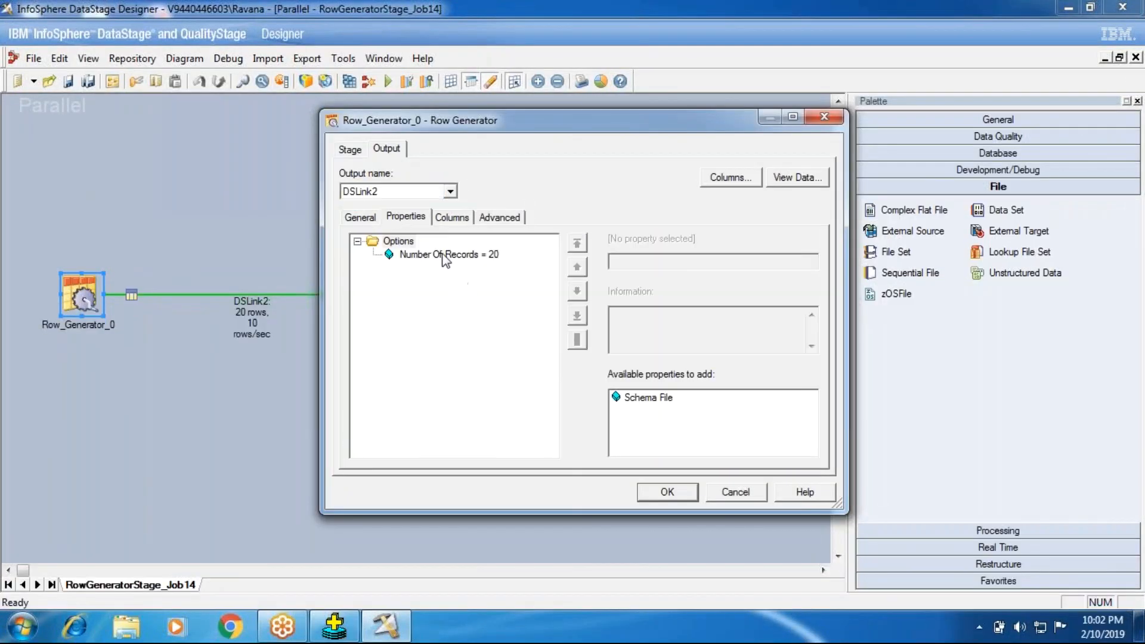
{"action": "left_click", "coordinate": [452, 217]}
{"action": "left_click", "coordinate": [351, 149]}
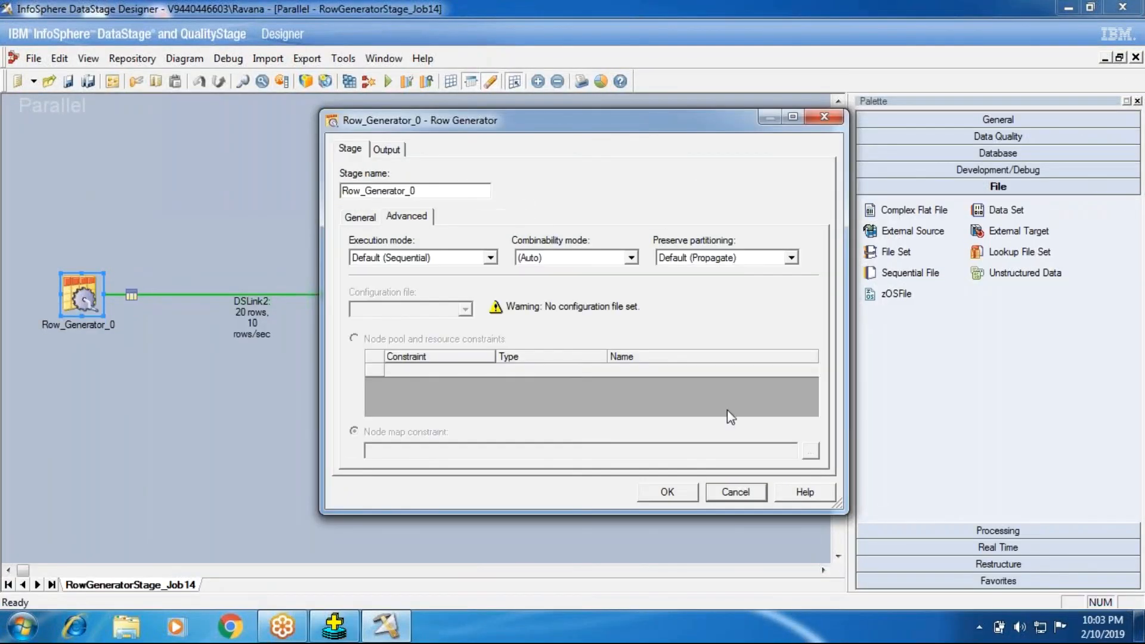
{"action": "left_click", "coordinate": [675, 490]}
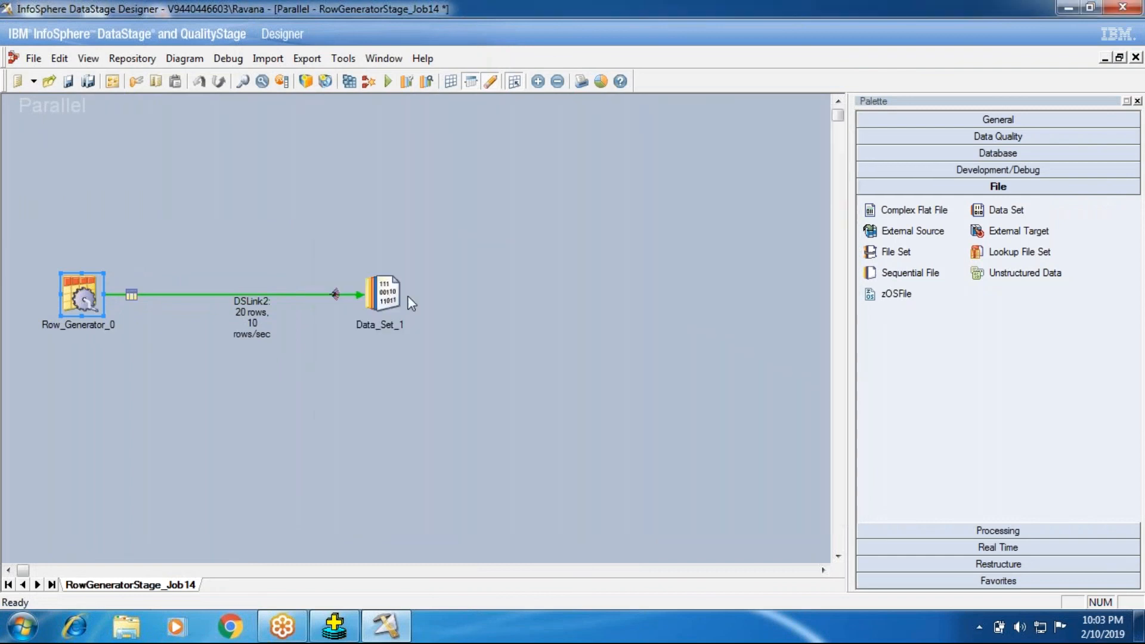